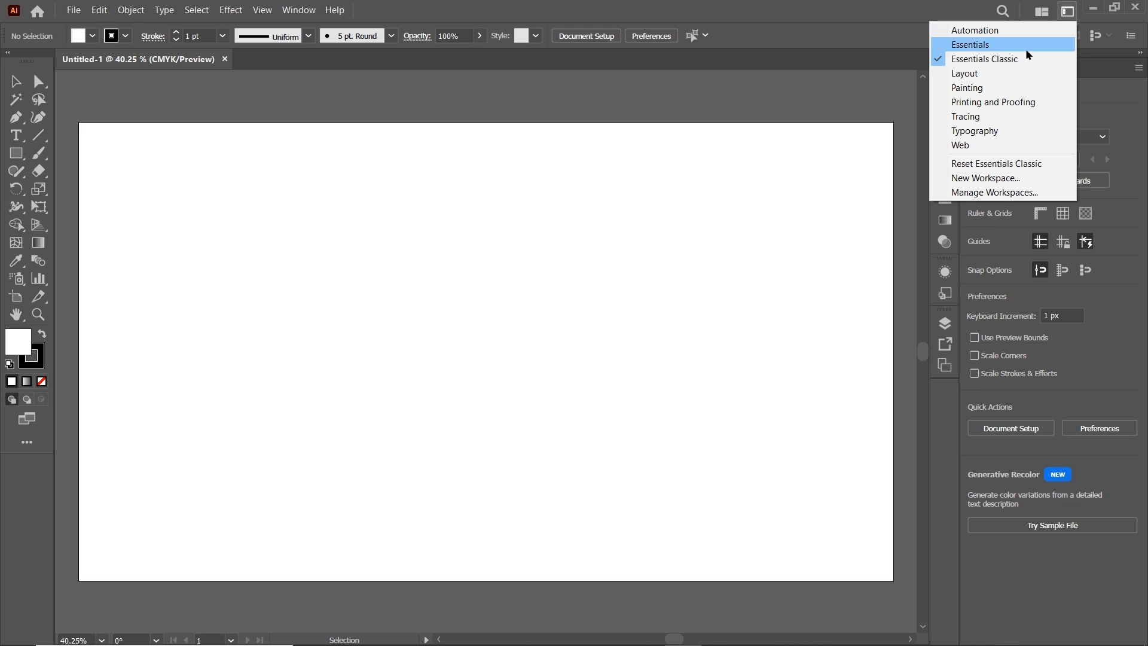
# Step: Place the linked image sketch.jpg on the artboard, starting at its upper-left corner
pyautogui.click(890, 98)
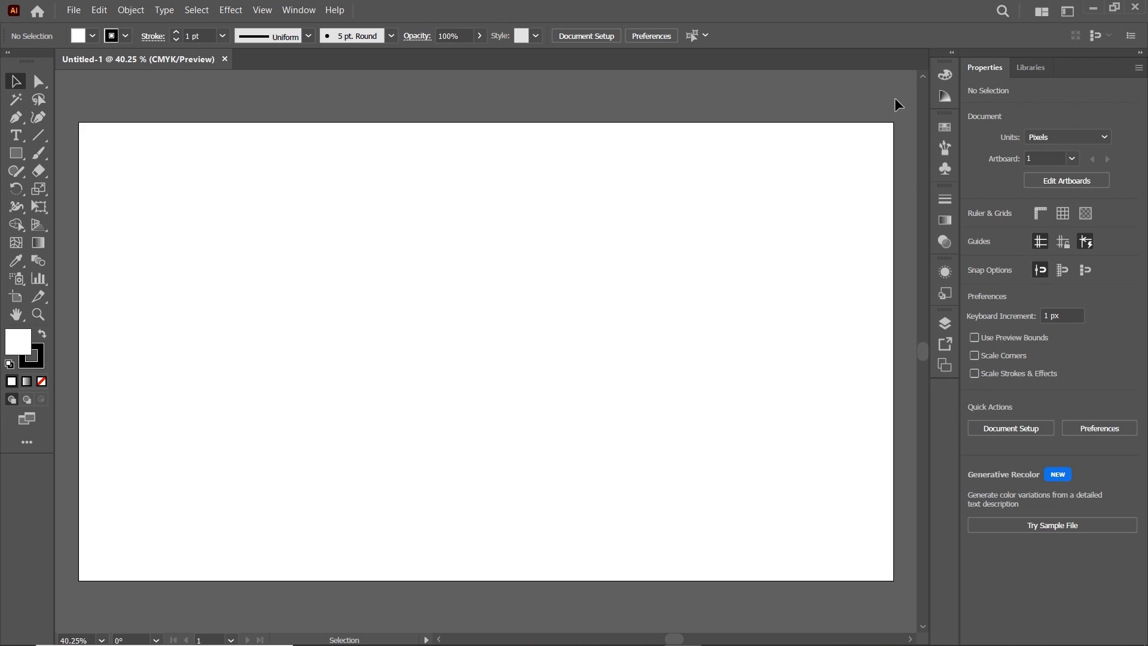
pyautogui.click(73, 10)
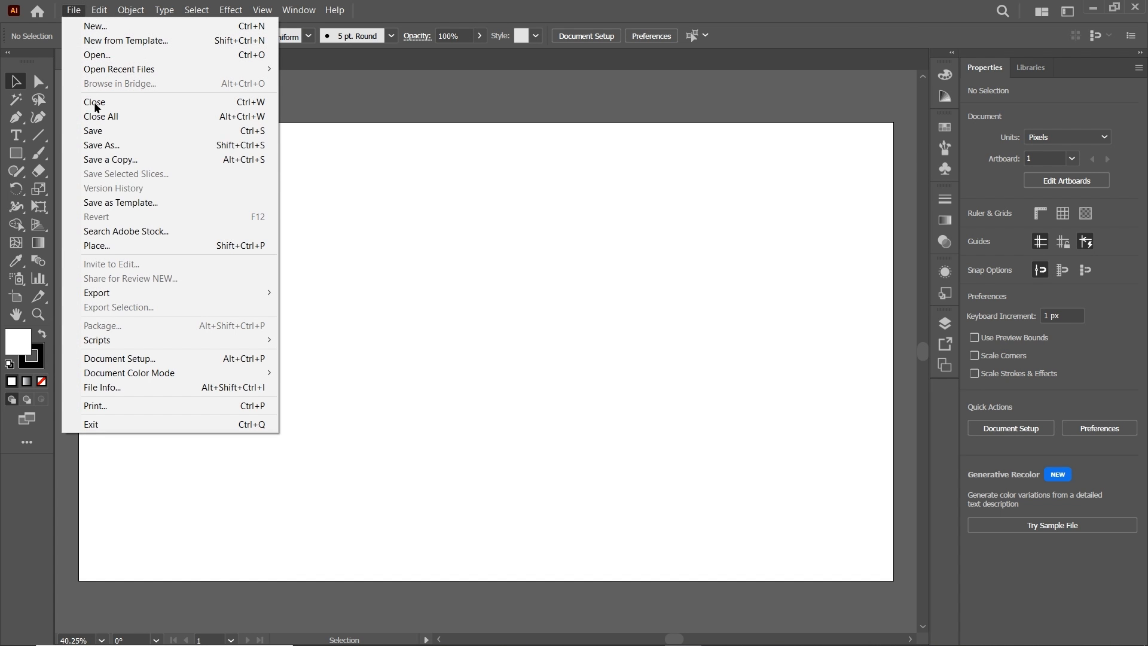
pyautogui.click(94, 243)
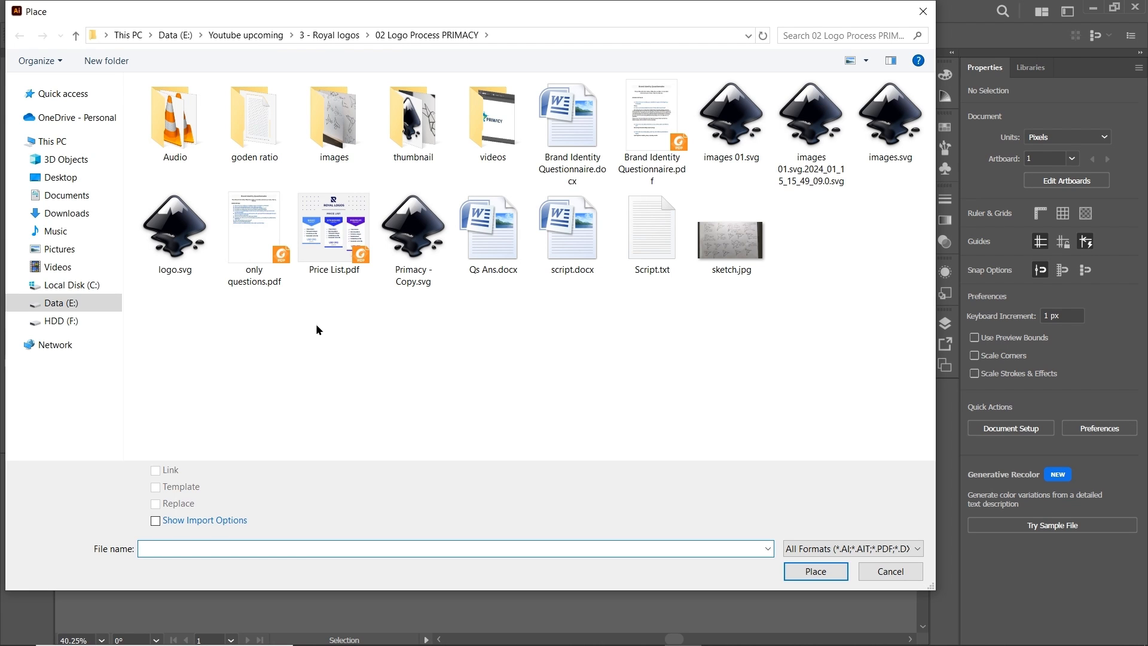
pyautogui.click(739, 247)
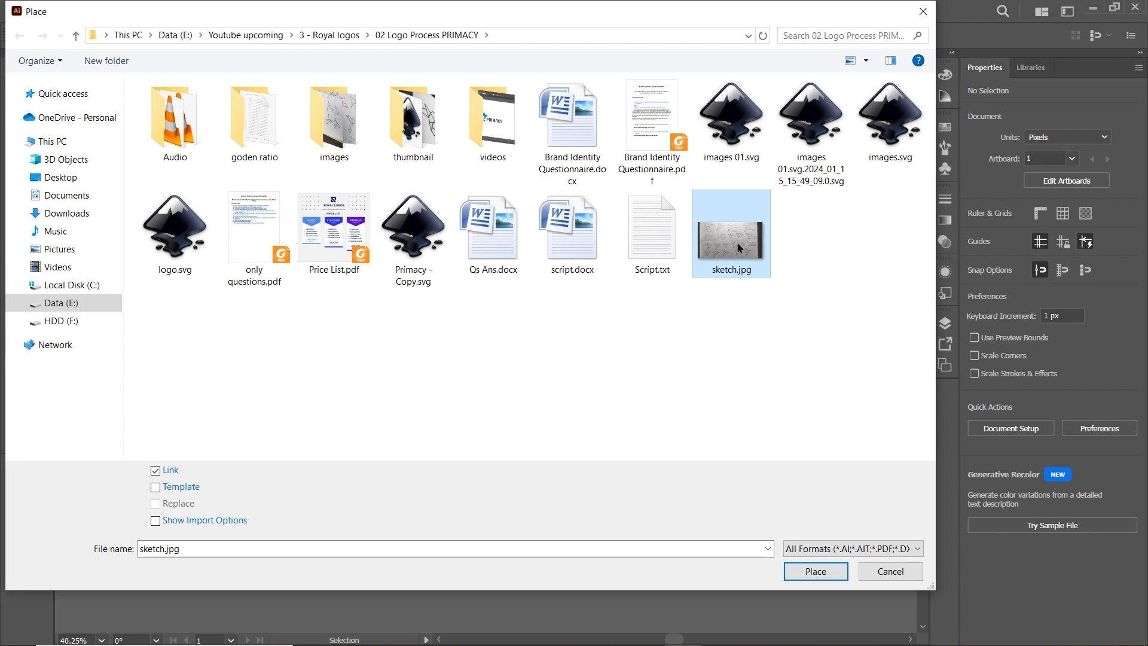
pyautogui.click(813, 573)
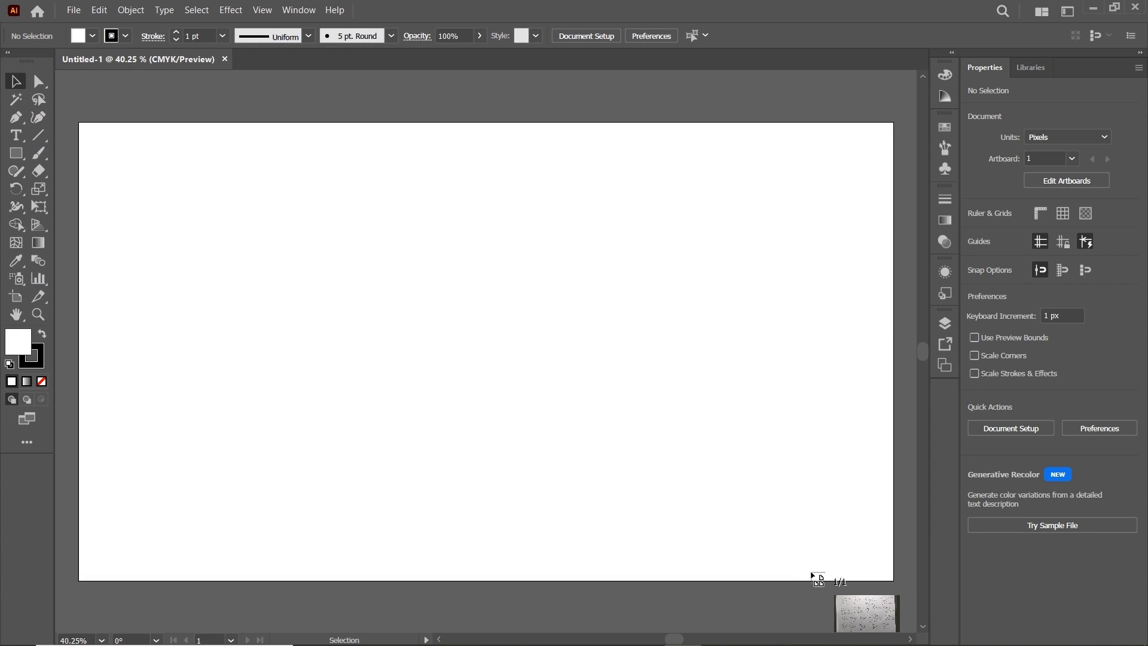
pyautogui.click(80, 125)
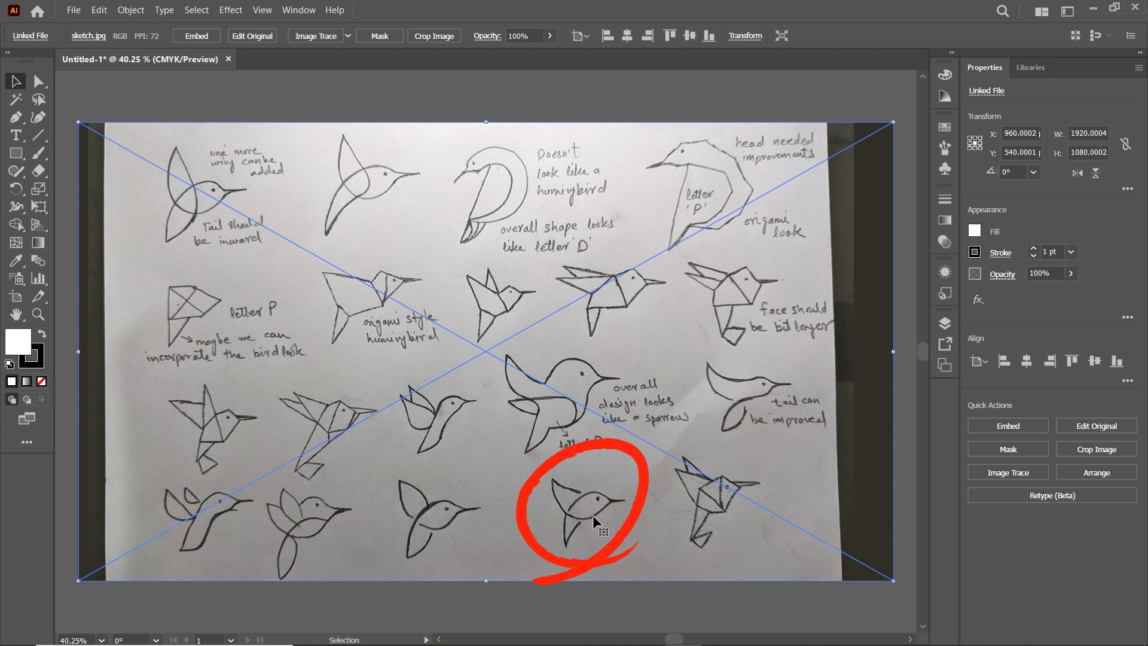
# Step: Crop the sketch to the fourth bird in the bottom row using a rectangular clipping mask, and enlarge it to about 476 × 356 px at the artboard's left
pyautogui.click(16, 153)
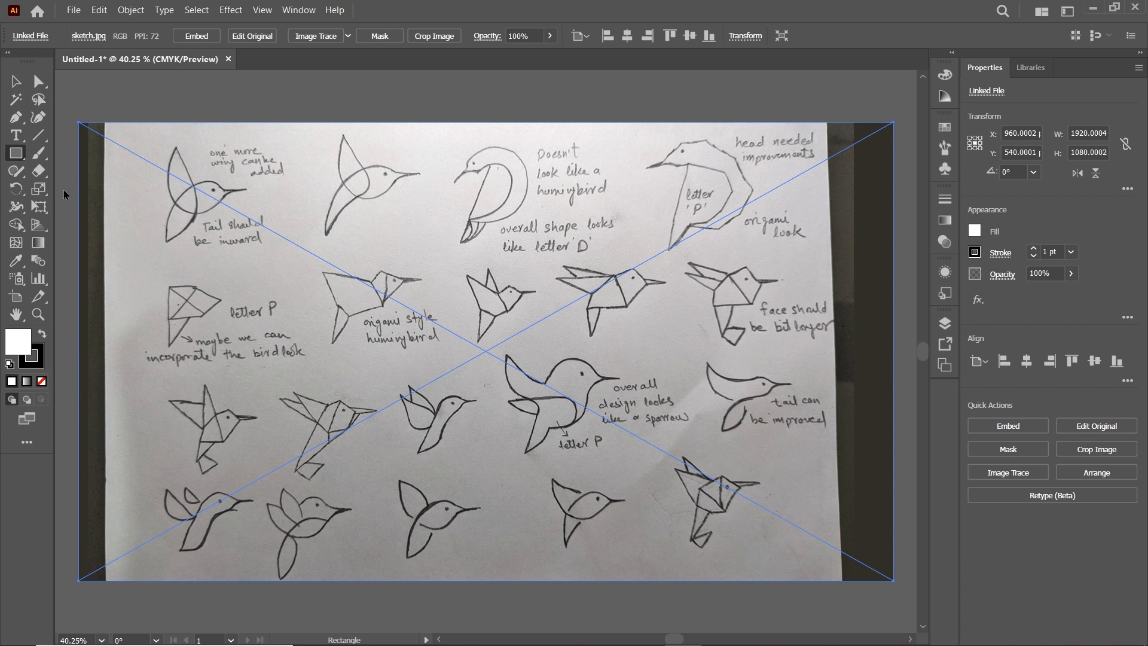
pyautogui.moveTo(525, 470); pyautogui.dragTo(639, 555)
pyautogui.click(17, 82)
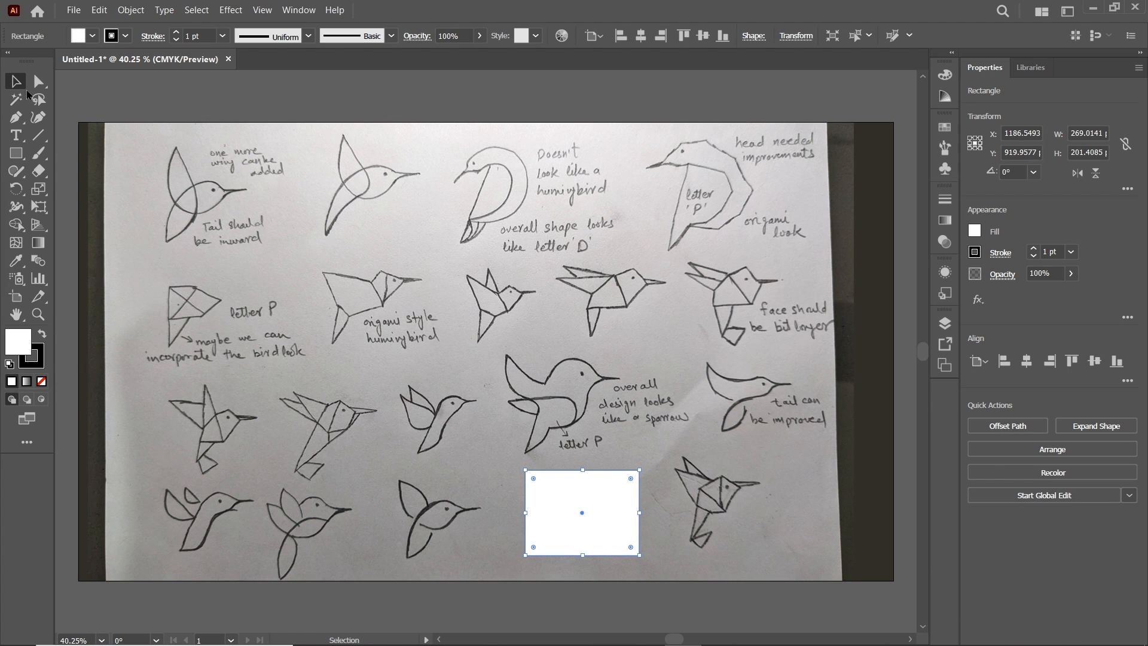
pyautogui.hotkey('ctrl', 'a')
pyautogui.rightClick(608, 518)
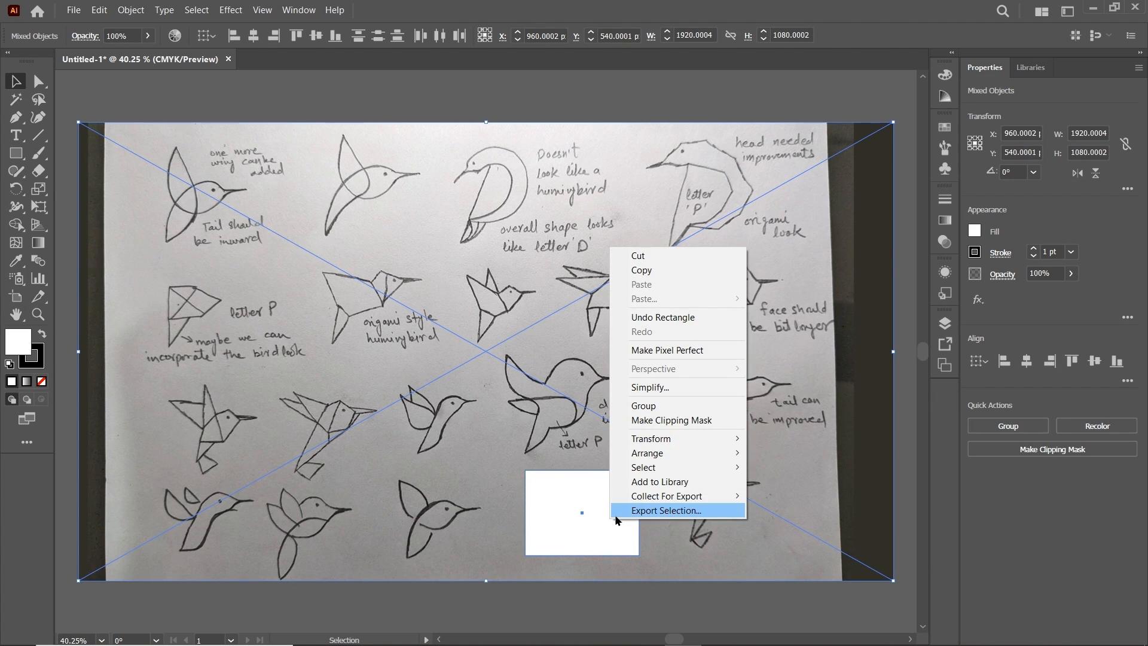
pyautogui.click(669, 421)
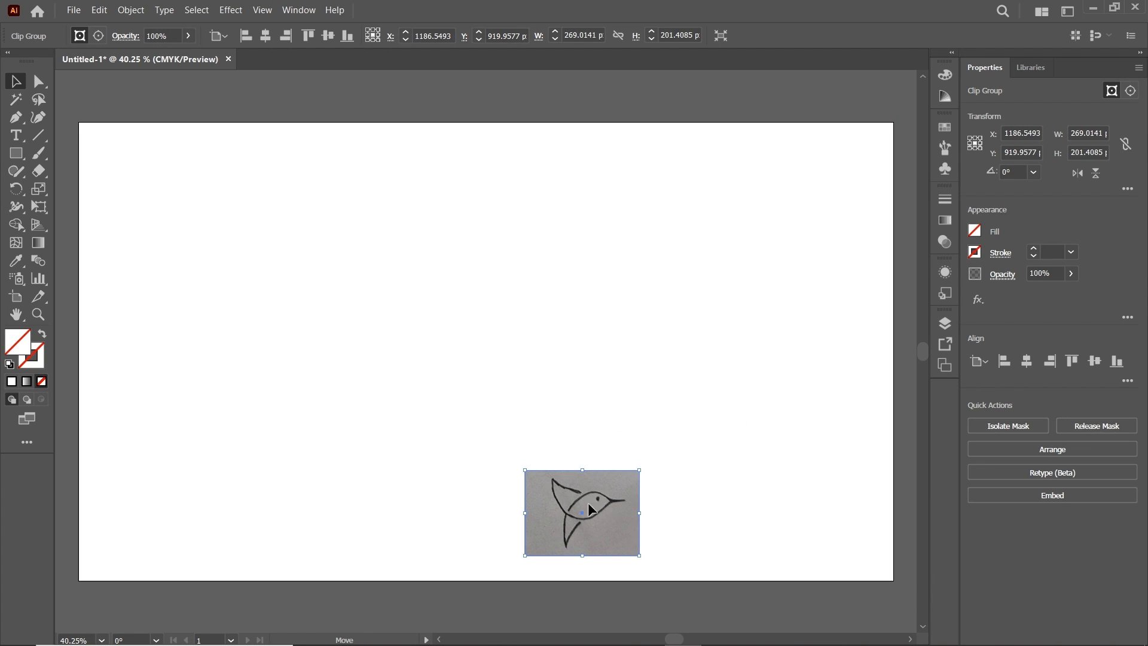
pyautogui.moveTo(587, 502); pyautogui.dragTo(261, 257)
pyautogui.moveTo(297, 312); pyautogui.dragTo(257, 338)
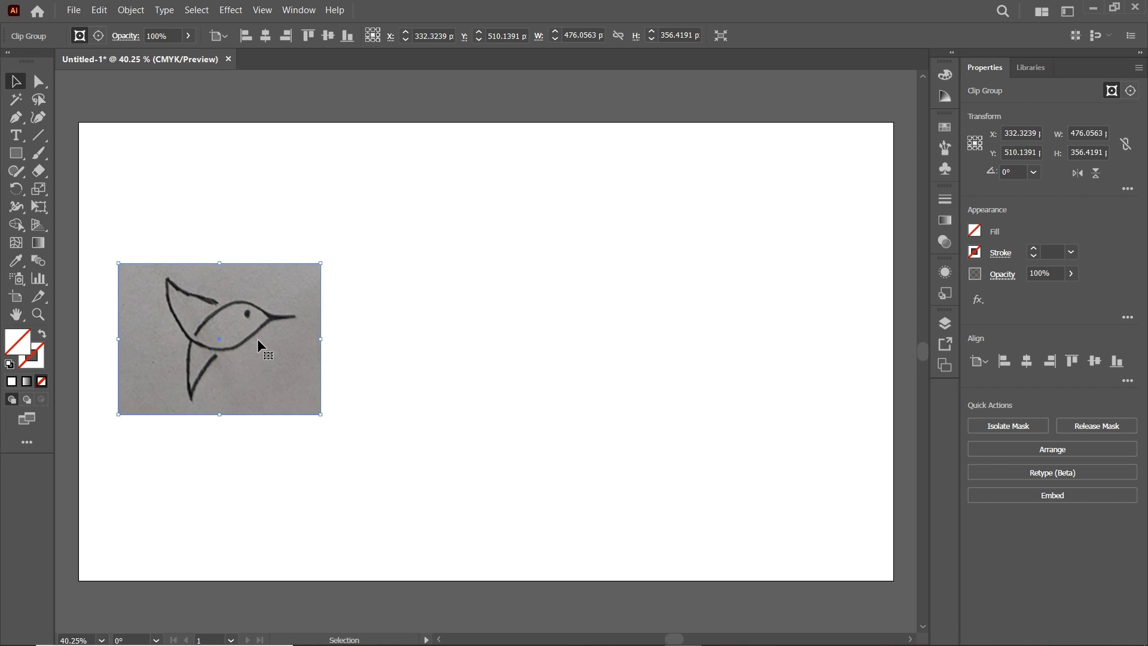
# Step: Draw an unfilled square about 109 px wide on the lower right of the artboard and give it a dark red stroke
pyautogui.click(19, 157)
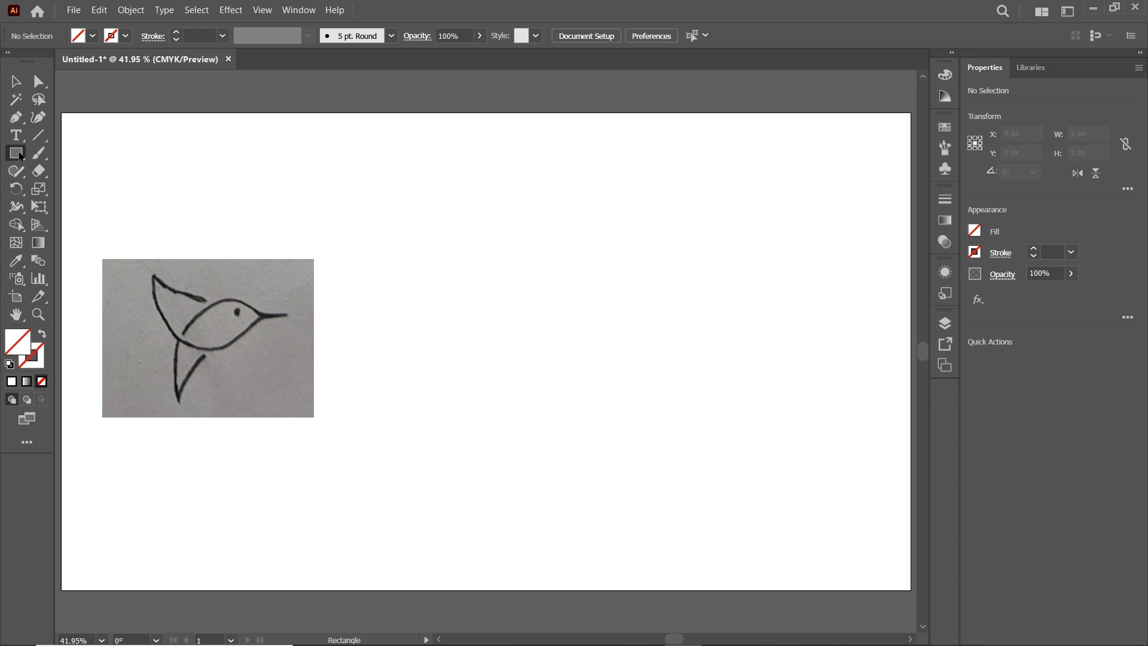
pyautogui.moveTo(630, 443); pyautogui.dragTo(680, 491)
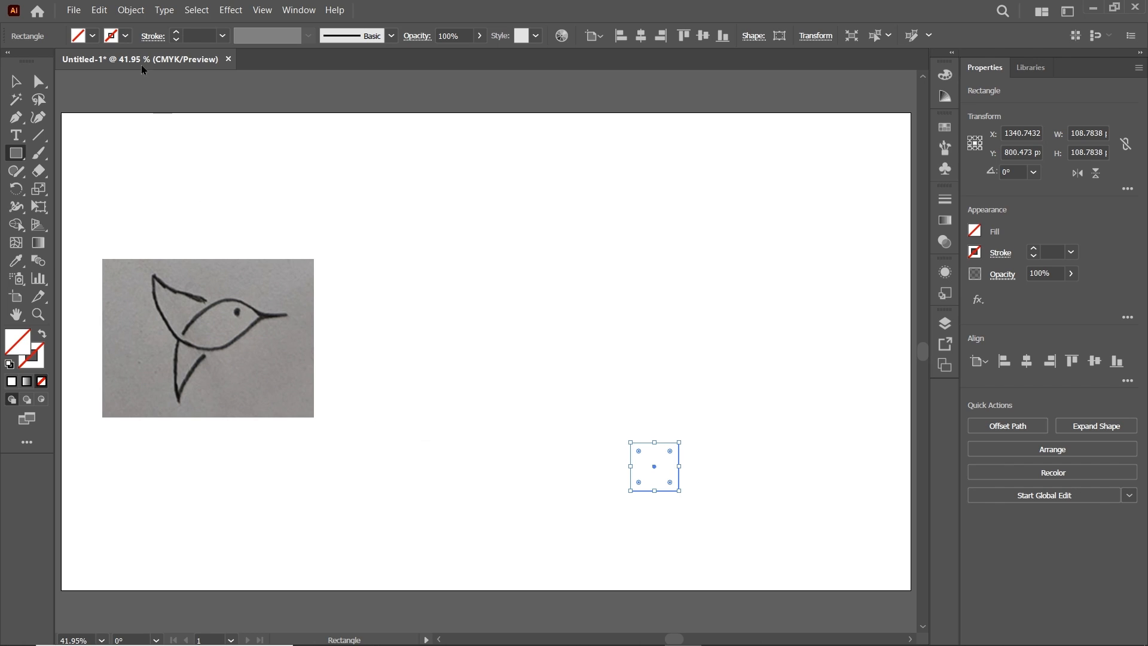
pyautogui.click(126, 36)
pyautogui.click(116, 62)
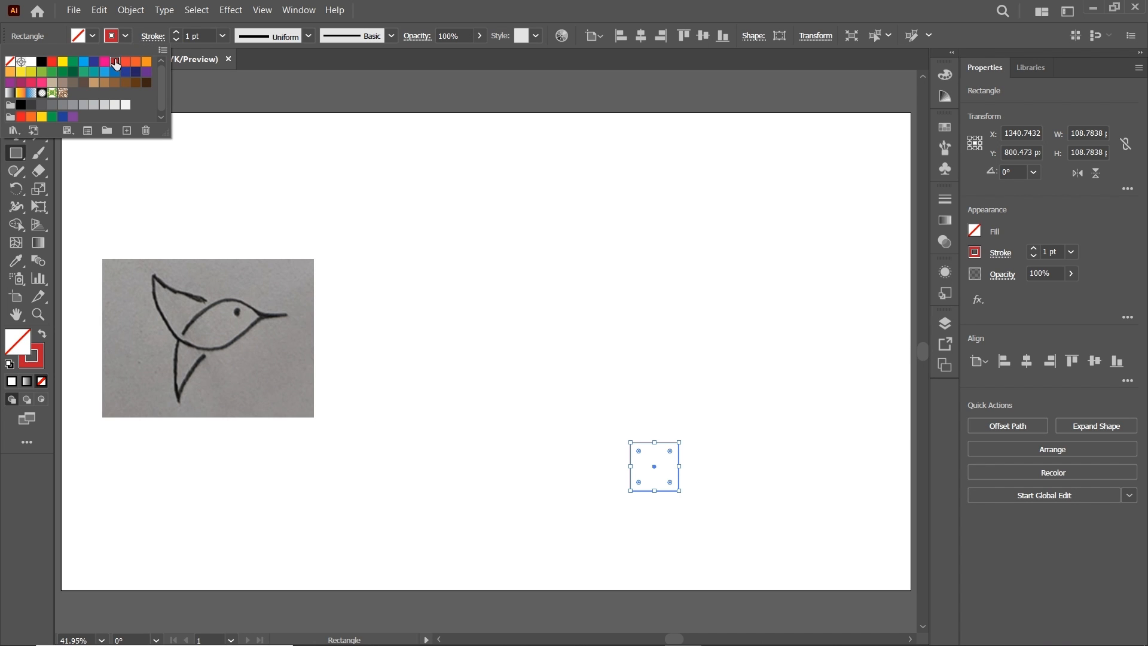
pyautogui.click(16, 85)
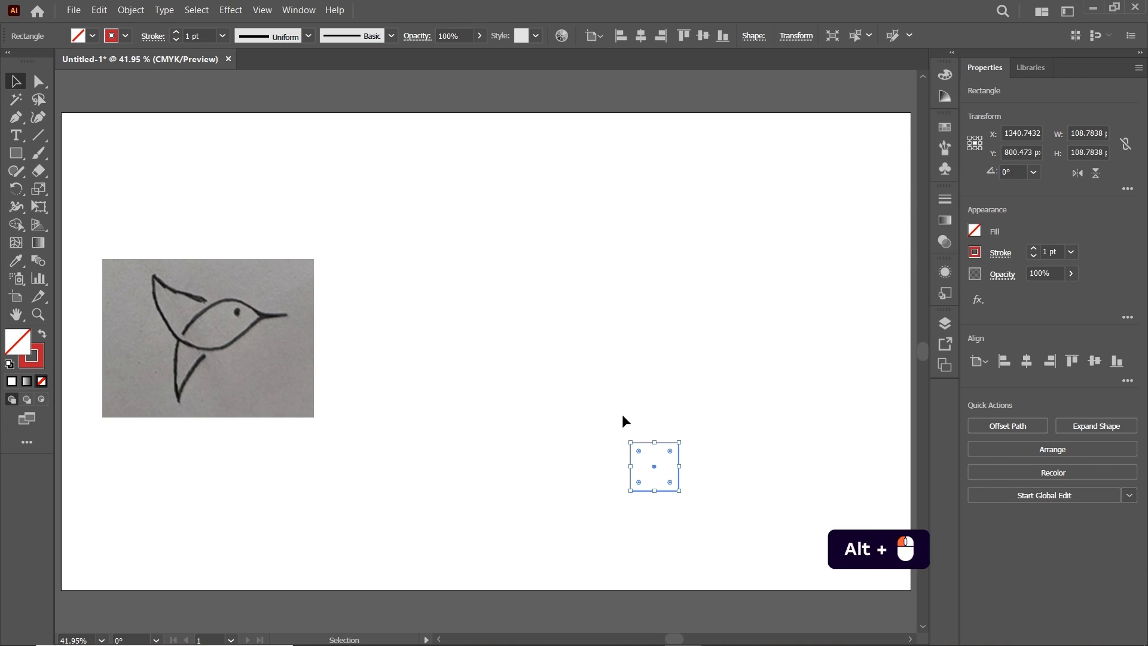
# Step: Duplicate the square above itself, and add further adjoining copies enlarged to about 218 px and 326 px in a Fibonacci layout
pyautogui.moveTo(668, 442); pyautogui.dragTo(668, 400)
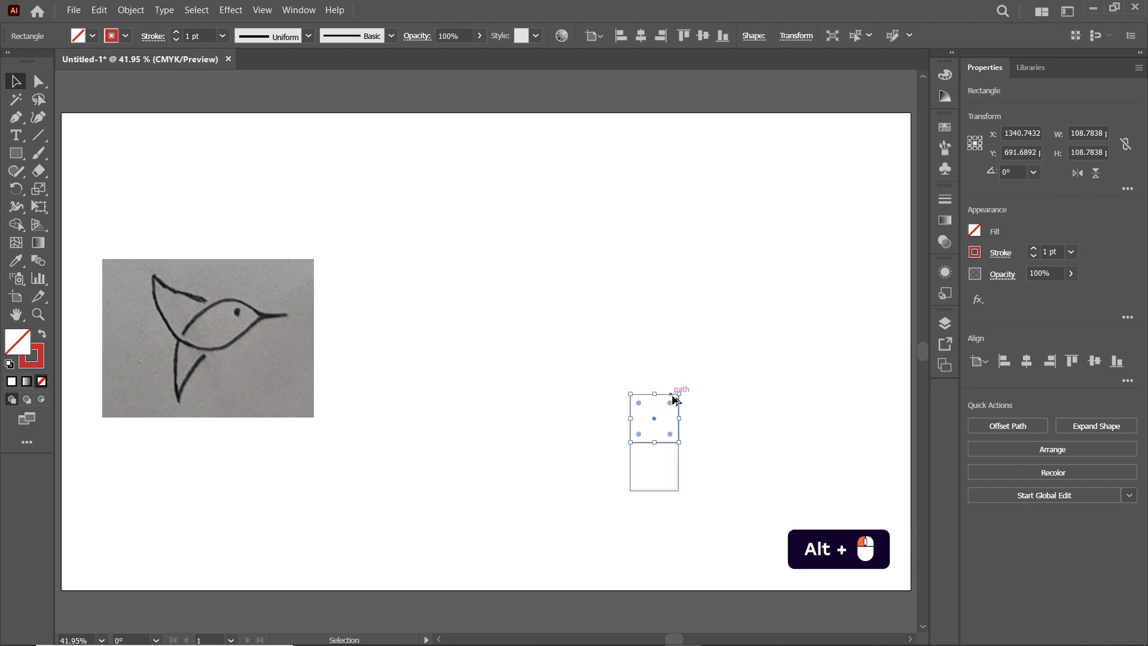
pyautogui.moveTo(669, 400); pyautogui.dragTo(625, 400)
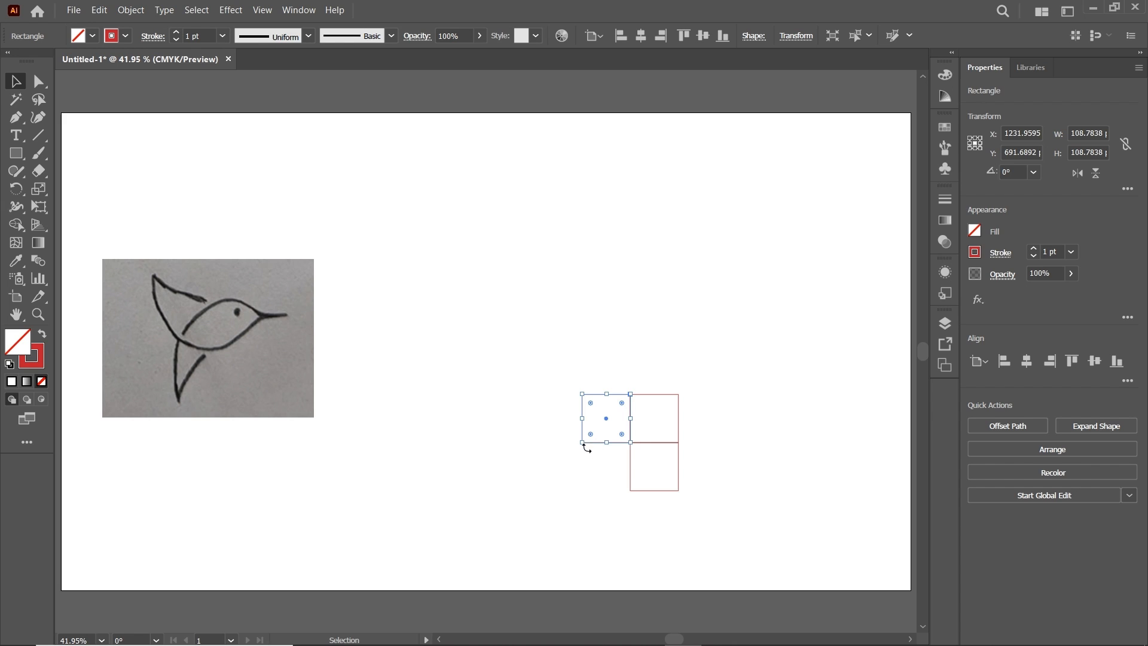
pyautogui.moveTo(582, 442); pyautogui.dragTo(548, 398)
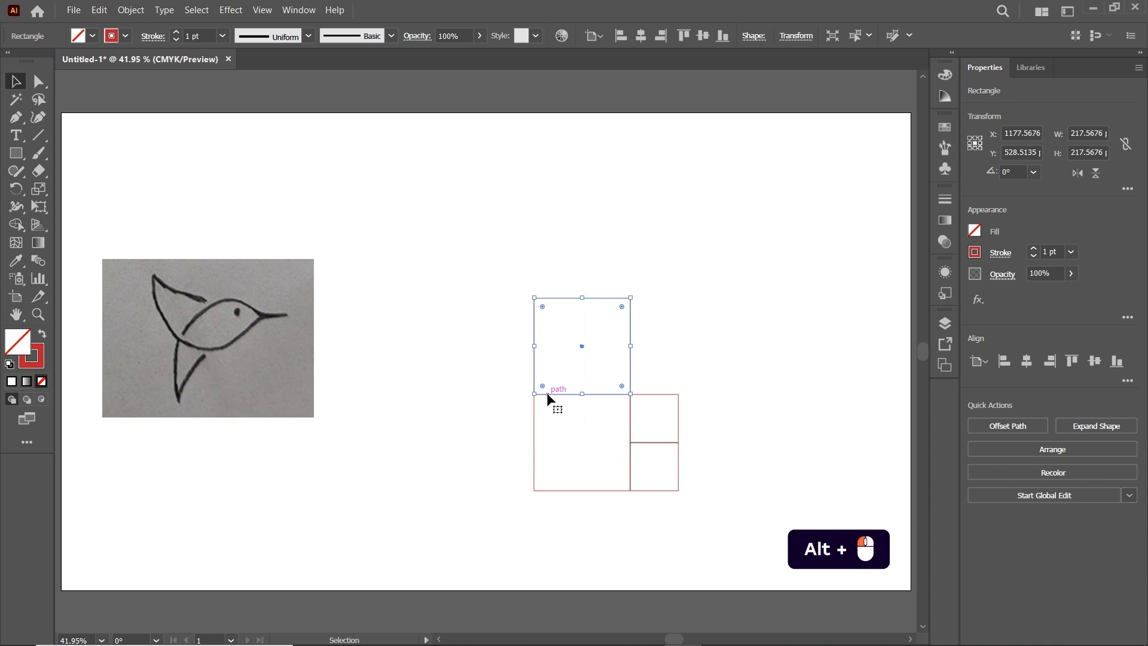
pyautogui.moveTo(631, 296); pyautogui.dragTo(678, 249)
# Step: Move the four adjoining squares together closer to the bird sketch, making room on their right
pyautogui.moveTo(557, 233); pyautogui.dragTo(706, 478)
pyautogui.moveTo(677, 421); pyautogui.dragTo(537, 422)
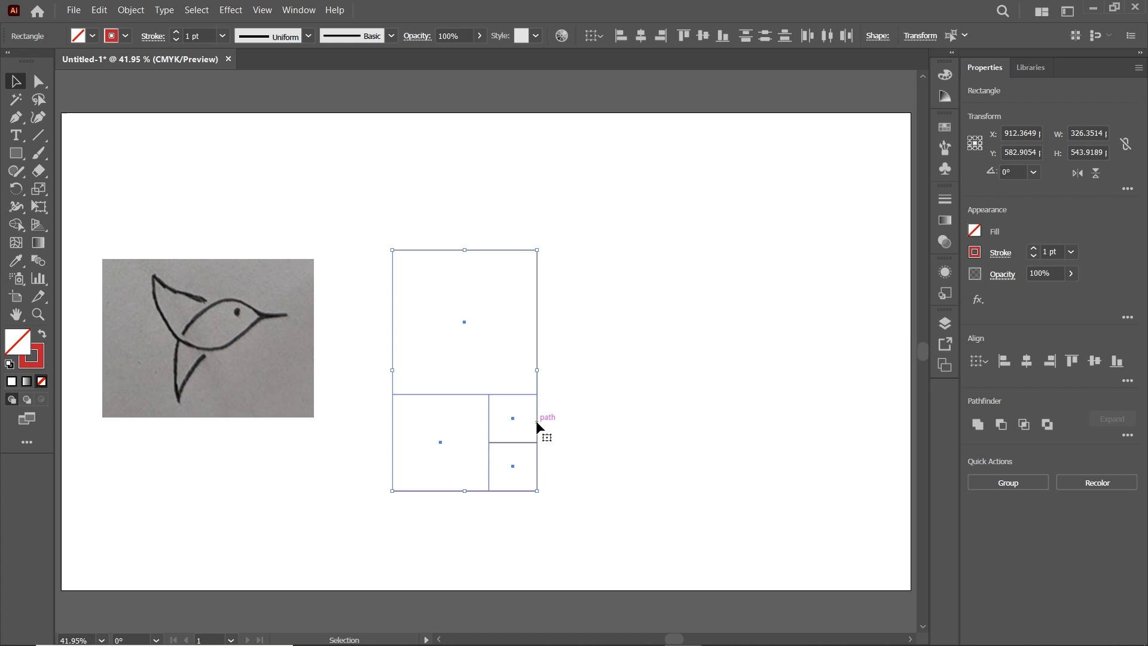
pyautogui.click(594, 308)
# Step: Duplicate the largest square against its right edge and enlarge the copy to about 544 px, matching the layout's full height
pyautogui.click(449, 252)
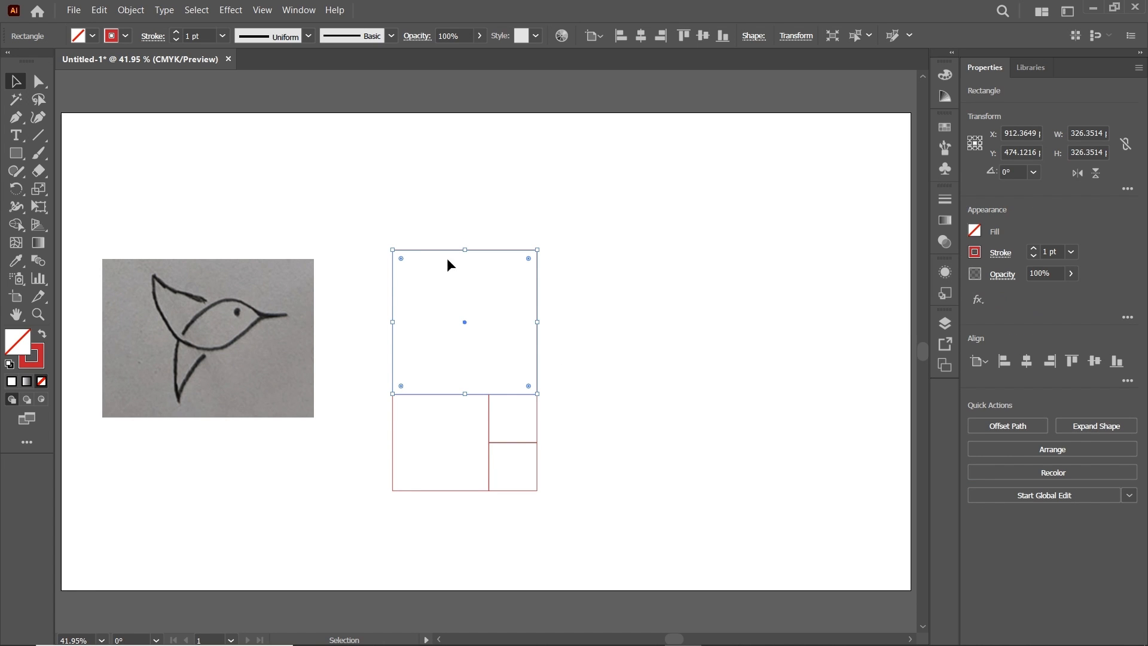
pyautogui.moveTo(410, 256); pyautogui.dragTo(551, 251)
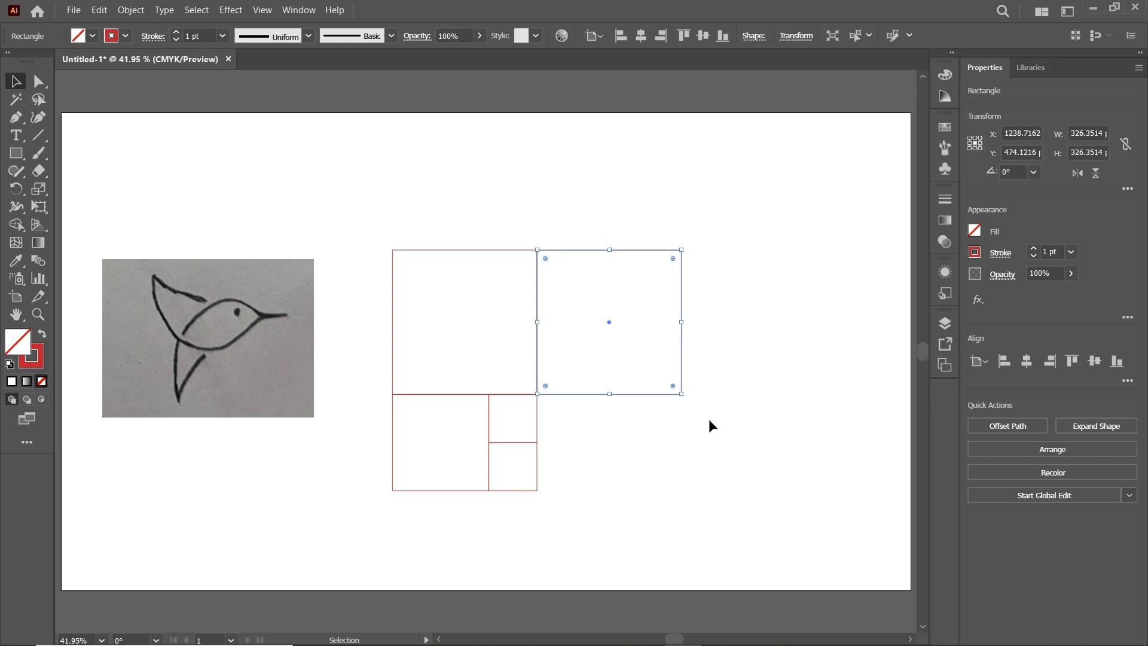
pyautogui.moveTo(681, 394); pyautogui.dragTo(808, 486)
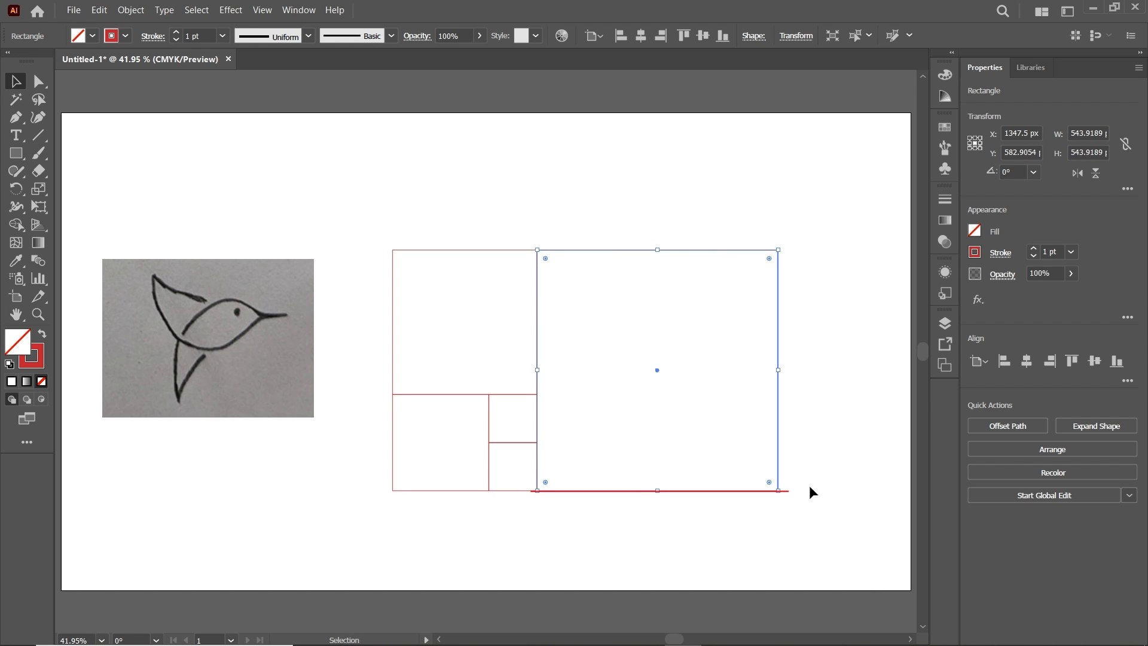
pyautogui.click(644, 548)
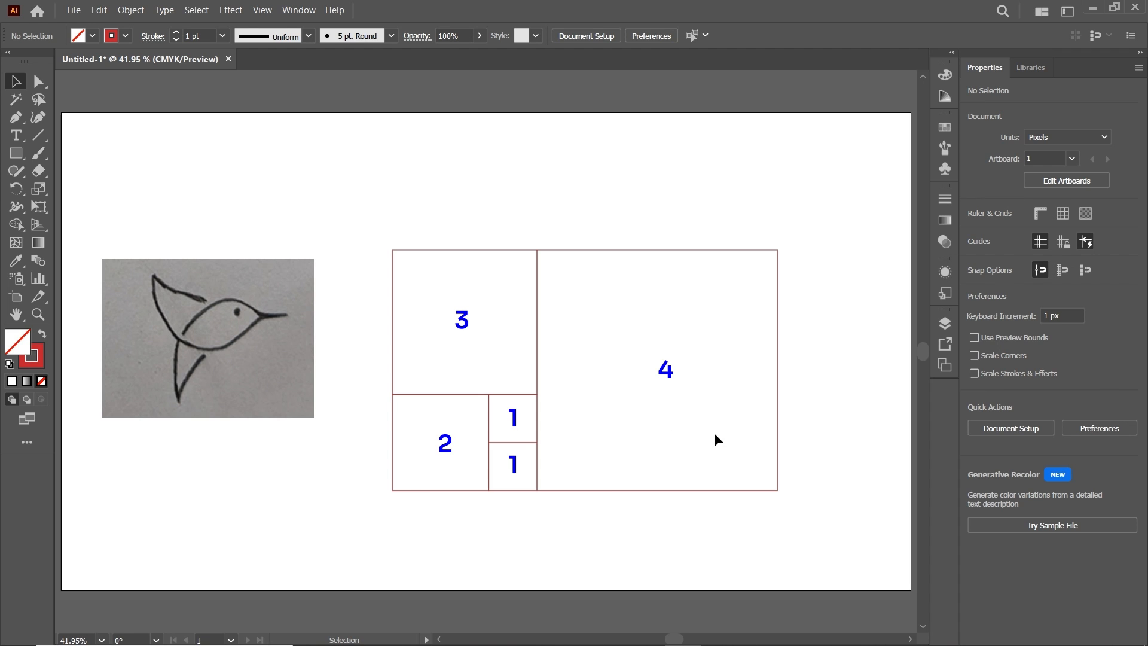
# Step: Draw a circle inscribed in each of the four differently sized squares, about 326, 218, 109 and 544 px in diameter
pyautogui.click(16, 153)
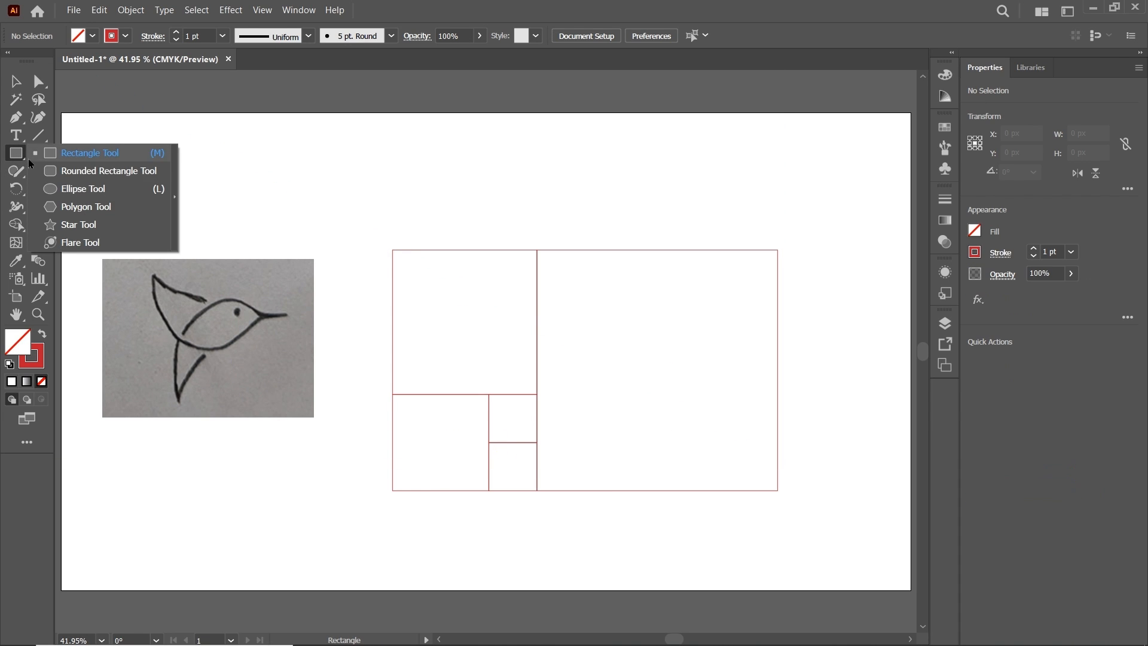
pyautogui.click(55, 189)
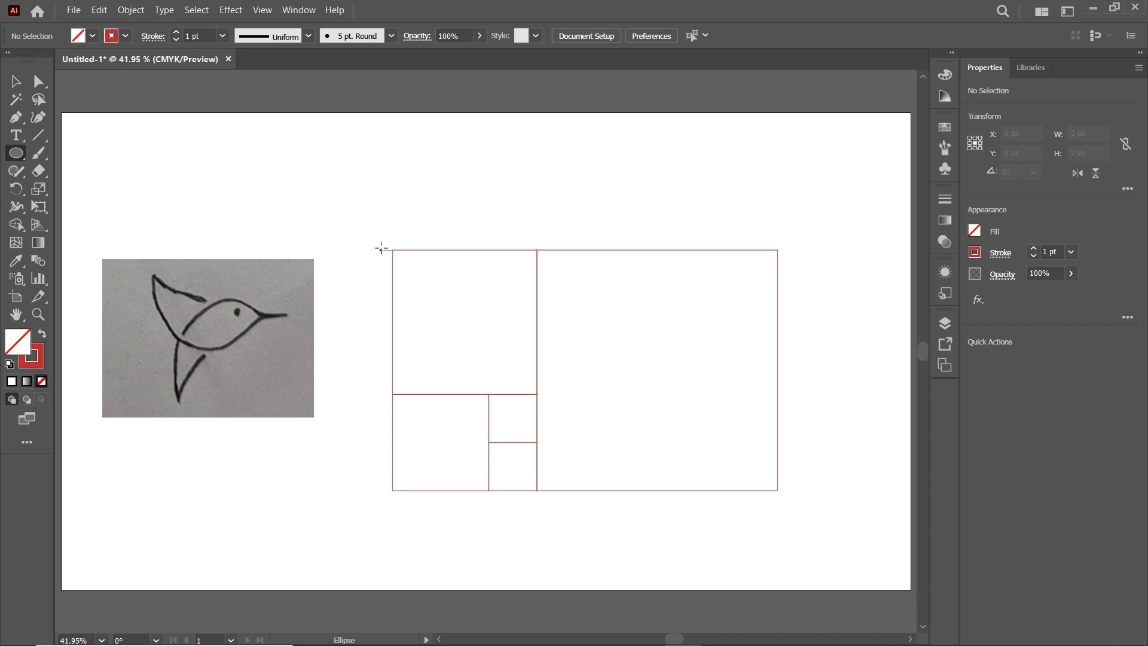
pyautogui.moveTo(393, 250); pyautogui.dragTo(536, 395)
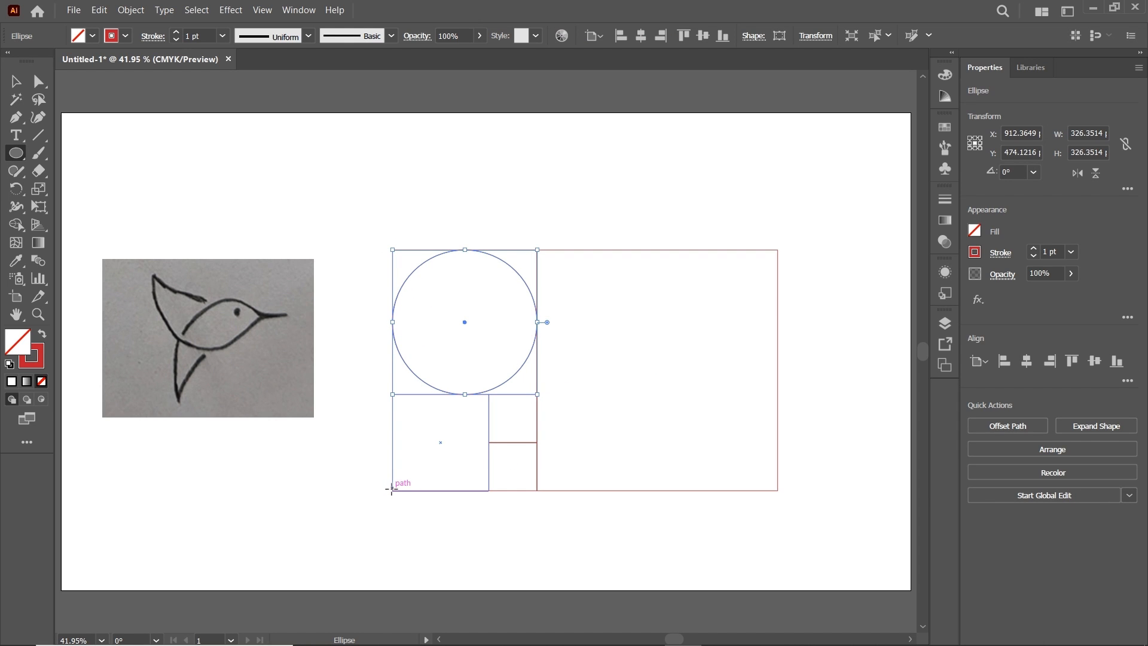
pyautogui.moveTo(391, 491); pyautogui.dragTo(488, 442)
pyautogui.moveTo(537, 250); pyautogui.dragTo(778, 491)
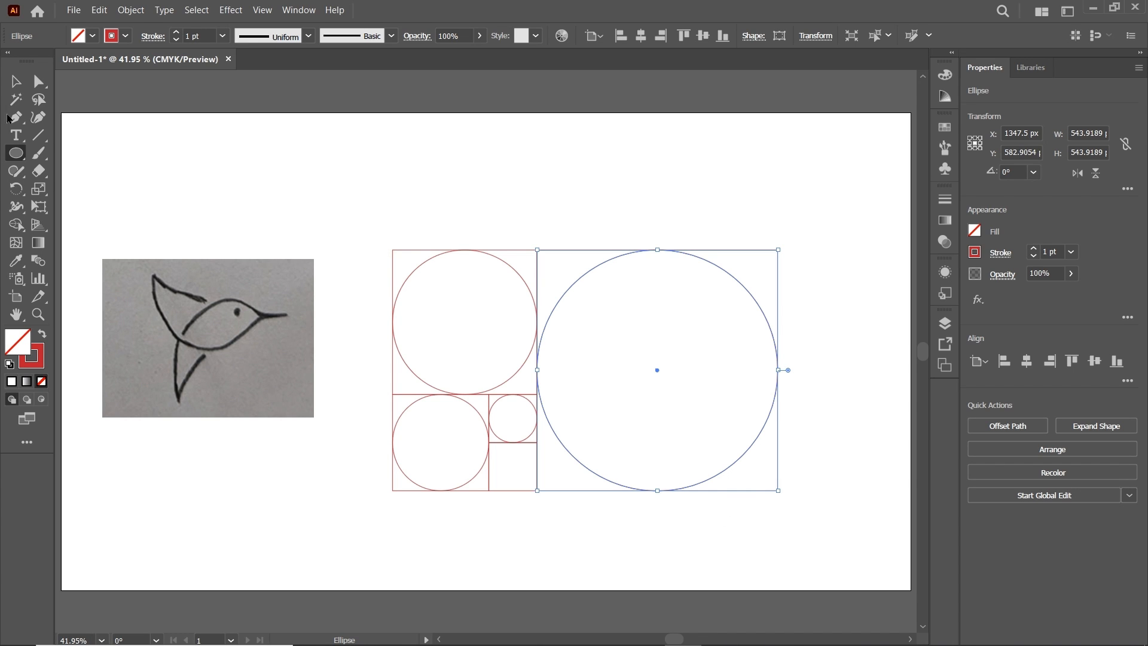
# Step: Delete all the construction squares, keeping only the four circles
pyautogui.click(16, 81)
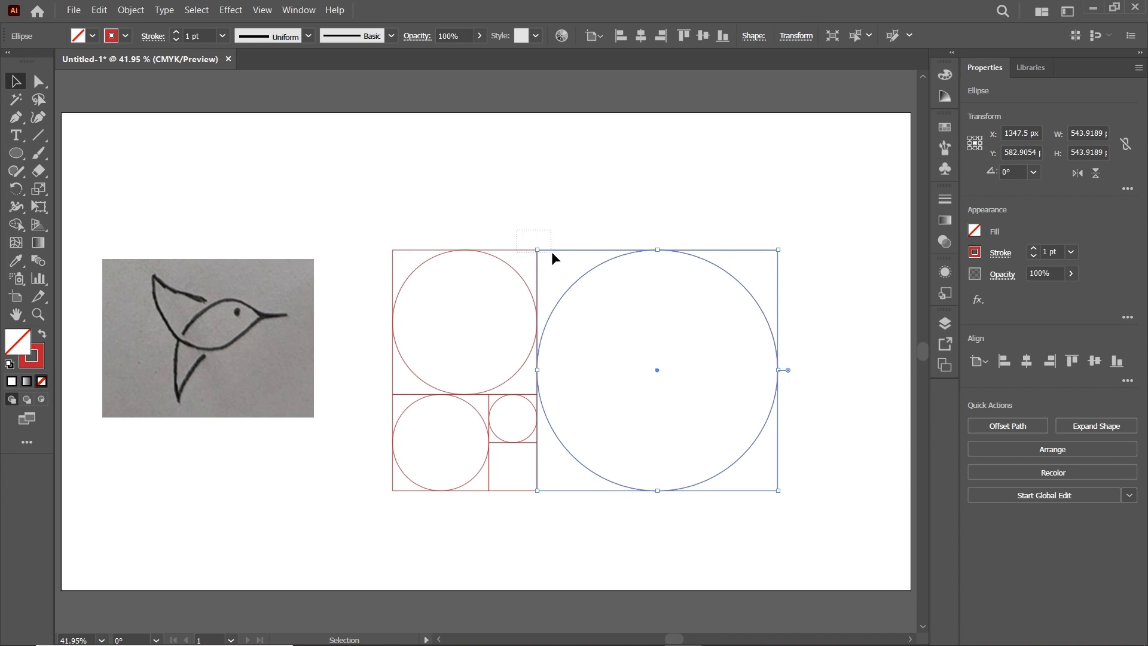
pyautogui.moveTo(551, 251); pyautogui.dragTo(557, 255)
pyautogui.press('Delete')
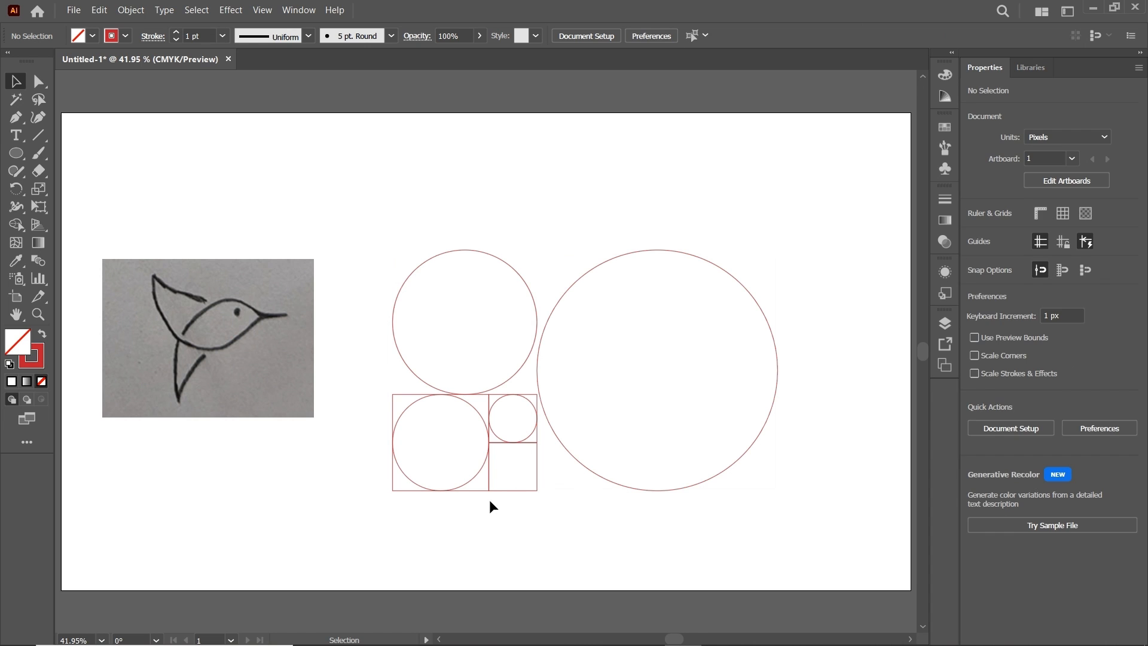
pyautogui.moveTo(503, 482); pyautogui.dragTo(506, 480)
pyautogui.press('Delete')
pyautogui.click(537, 444)
pyautogui.press('Delete')
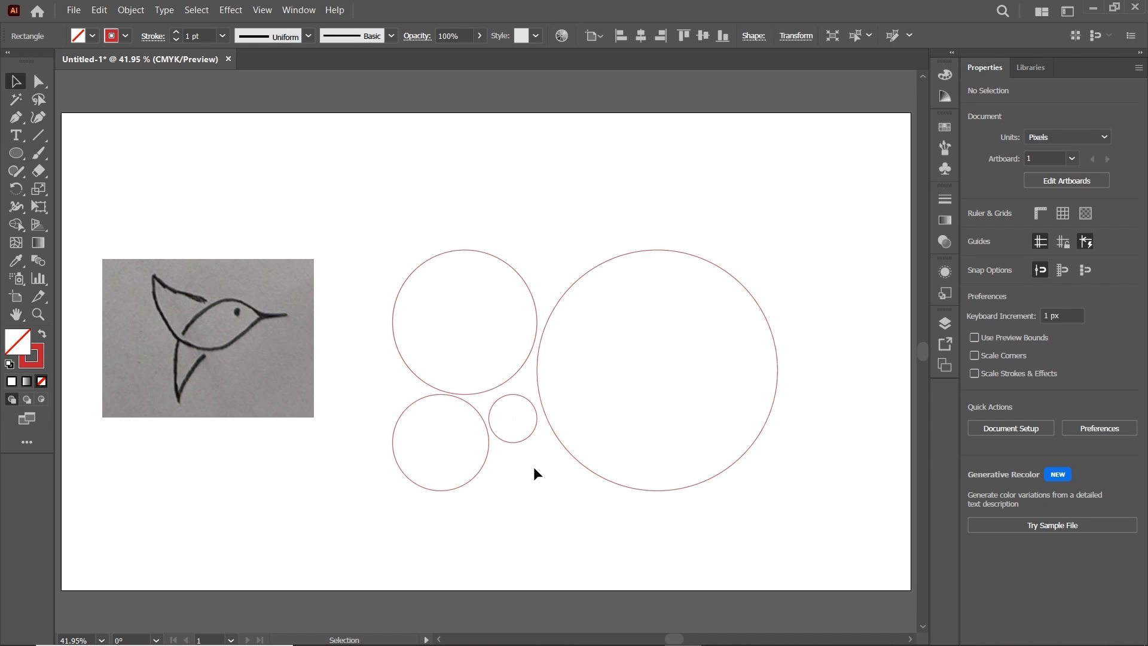
# Step: Align the four circles to a common centre horizontally and vertically, and move the concentric set to the artboard's right side
pyautogui.moveTo(413, 205); pyautogui.dragTo(711, 507)
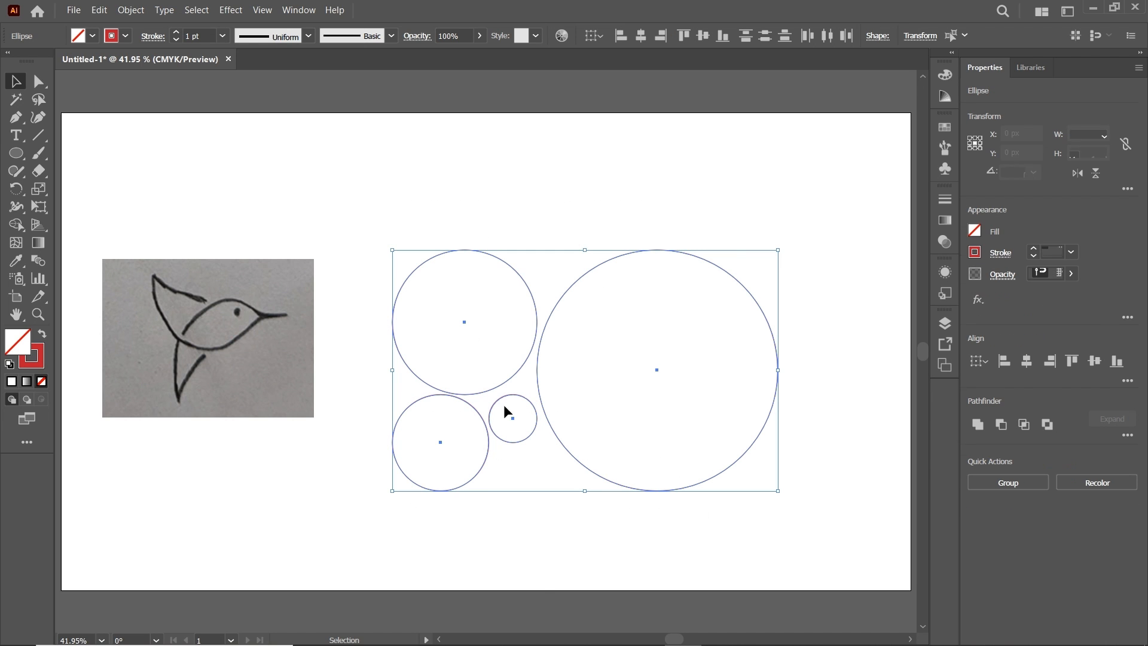
pyautogui.click(303, 10)
pyautogui.click(328, 198)
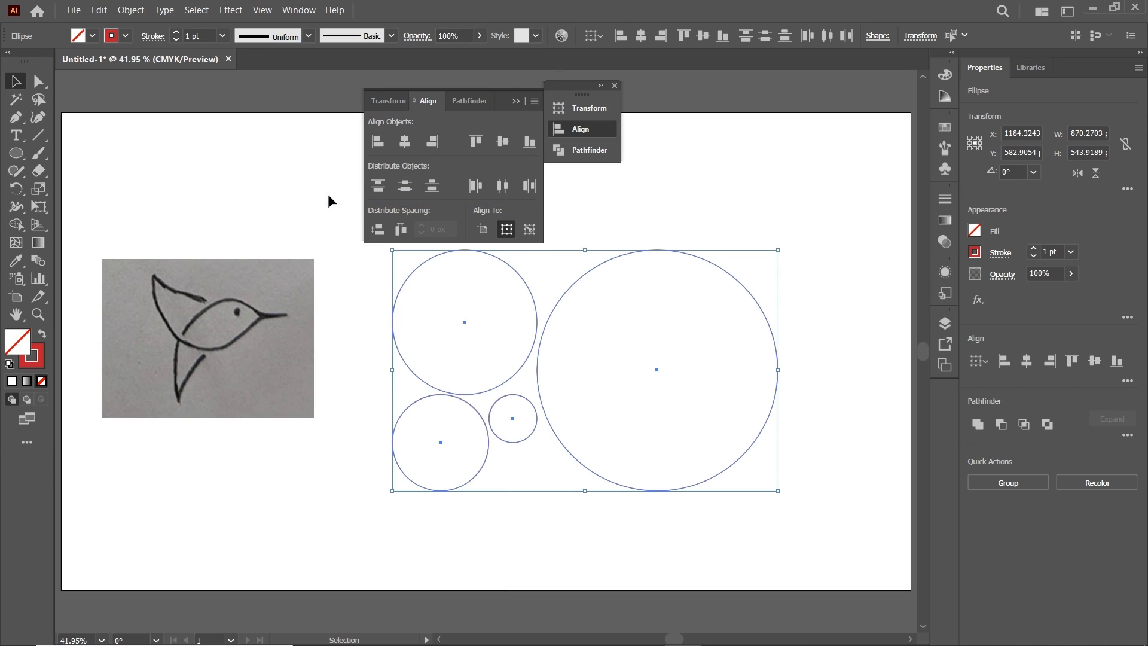
pyautogui.click(405, 143)
pyautogui.click(500, 144)
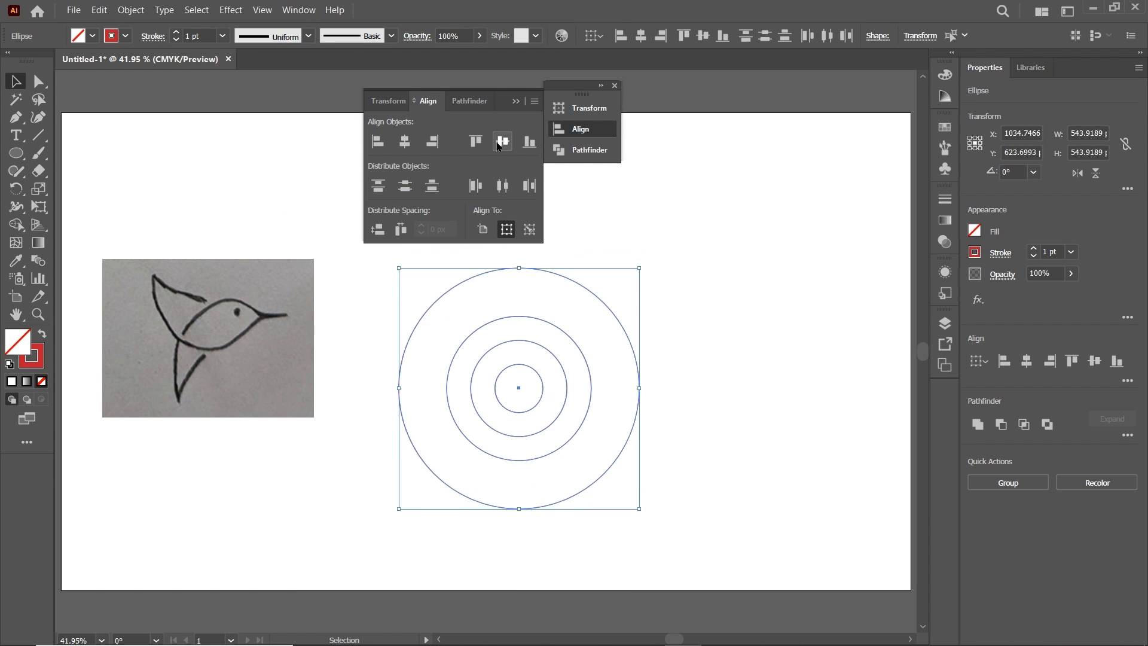
pyautogui.click(614, 87)
pyautogui.moveTo(530, 340); pyautogui.dragTo(731, 278)
pyautogui.click(555, 323)
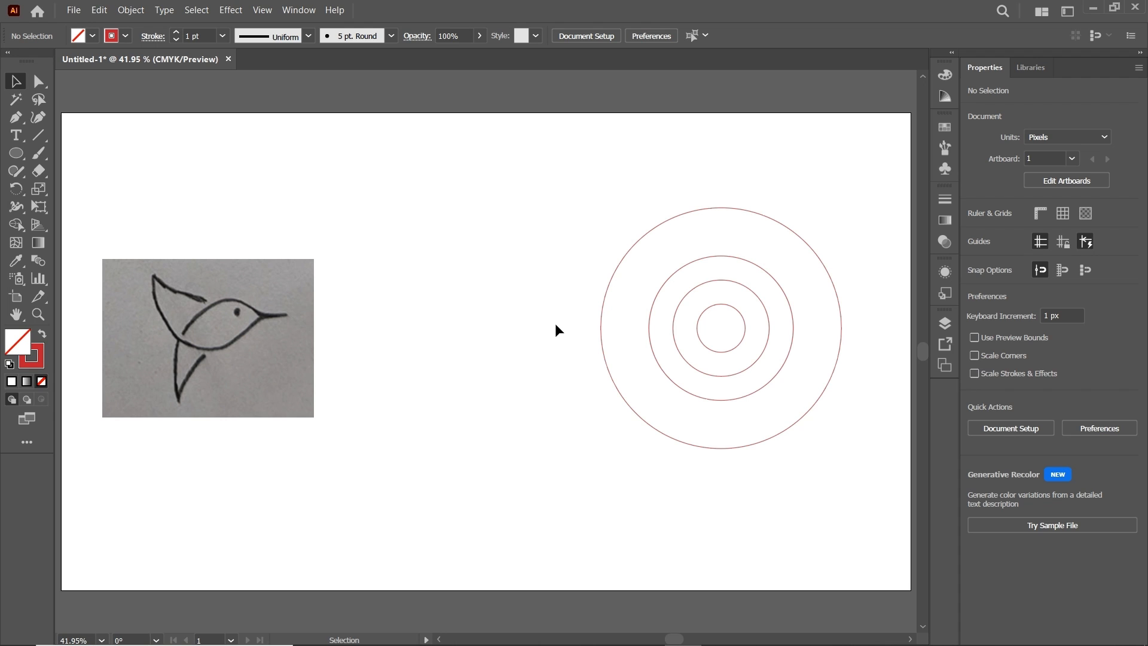
# Step: Set the stroke of the second-largest concentric circle to green, the next smaller to blue (C=85 M=50 Y=0 K=0) and the smallest to black
pyautogui.click(690, 267)
pyautogui.click(125, 36)
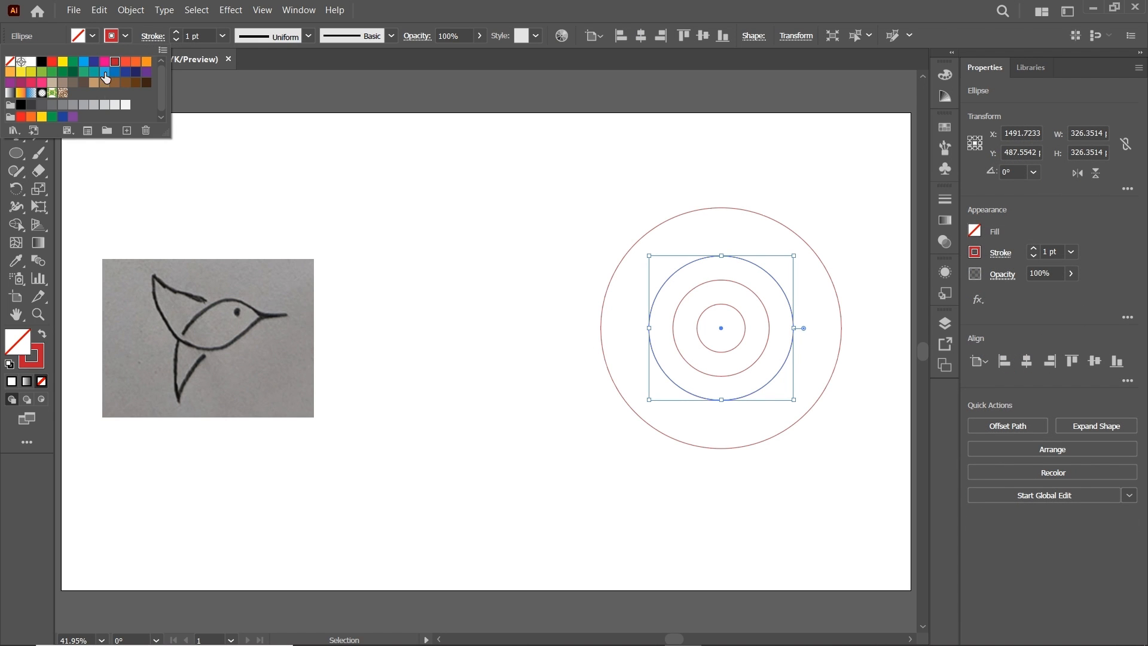
pyautogui.click(62, 71)
pyautogui.click(710, 281)
pyautogui.click(711, 282)
pyautogui.click(125, 36)
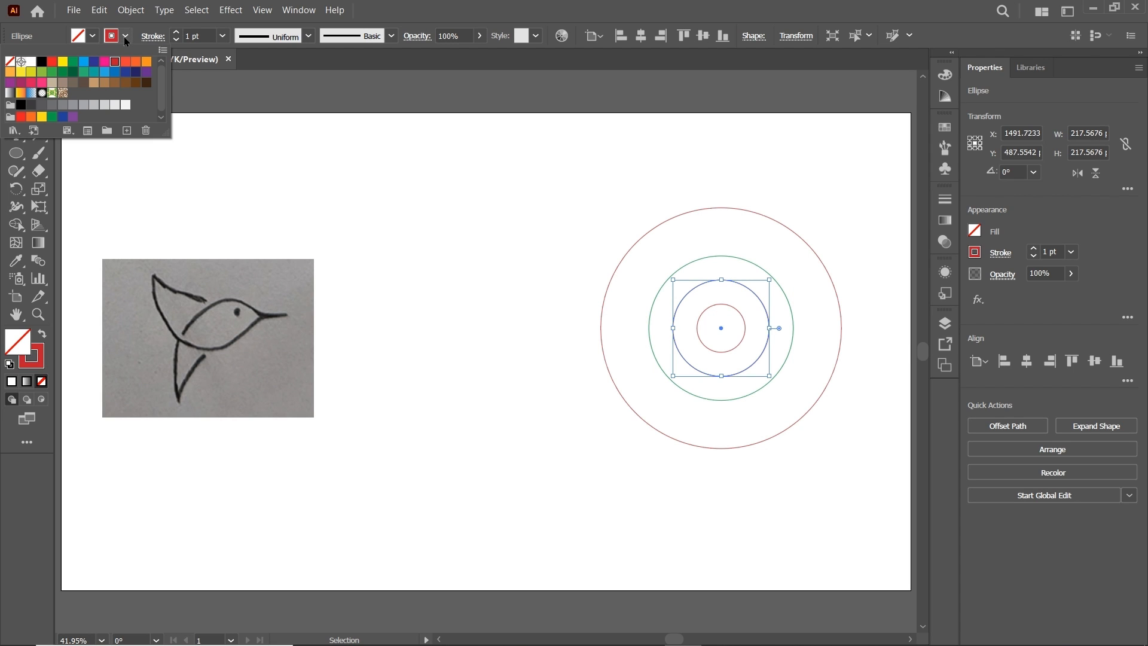
pyautogui.click(115, 73)
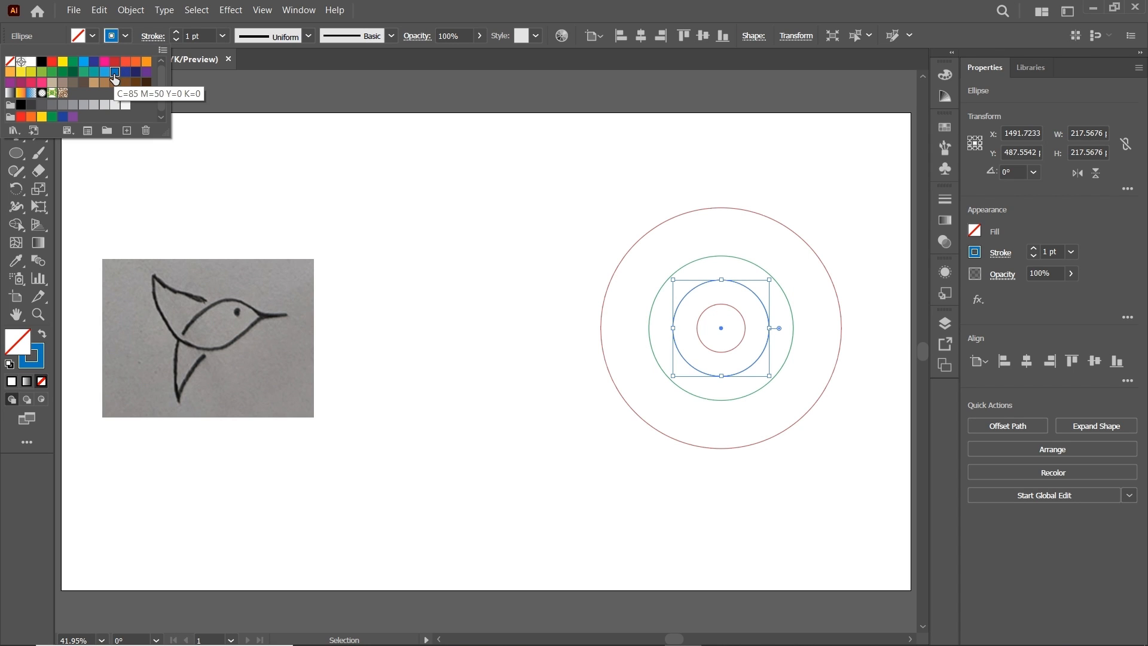
pyautogui.click(413, 174)
pyautogui.click(738, 312)
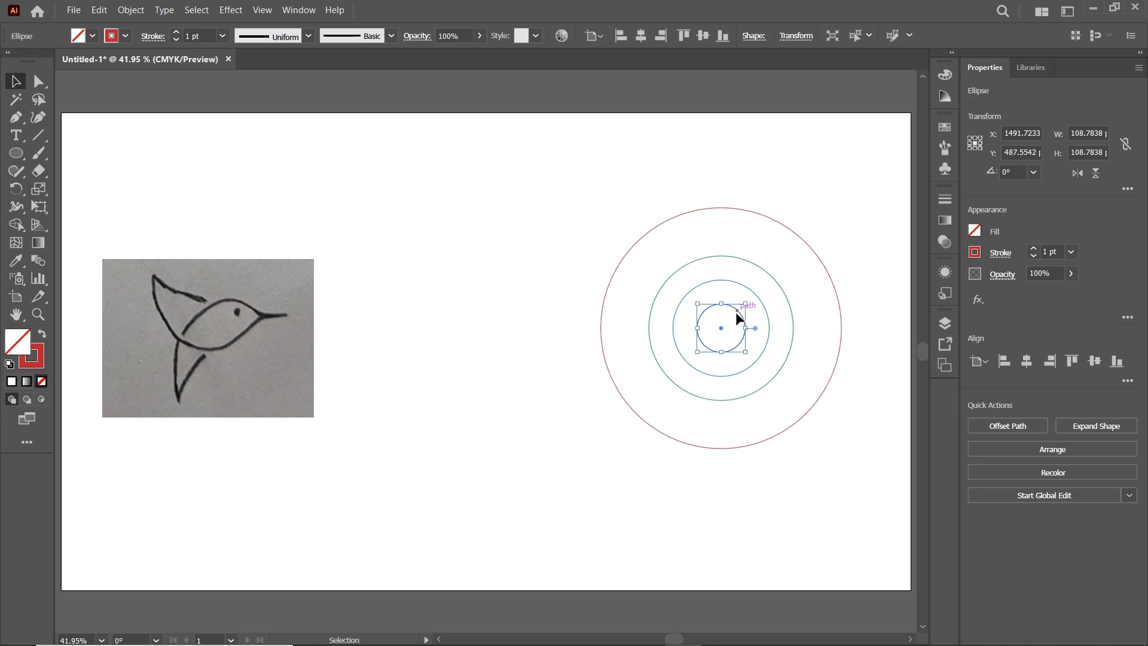
pyautogui.click(125, 36)
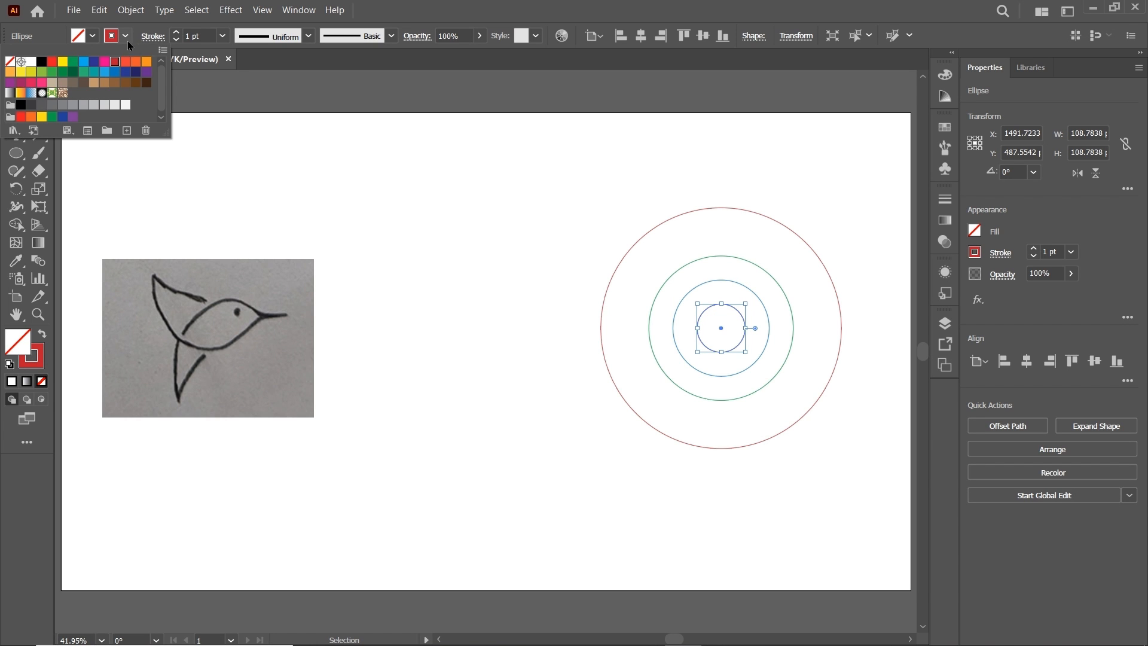
pyautogui.click(42, 62)
pyautogui.click(442, 216)
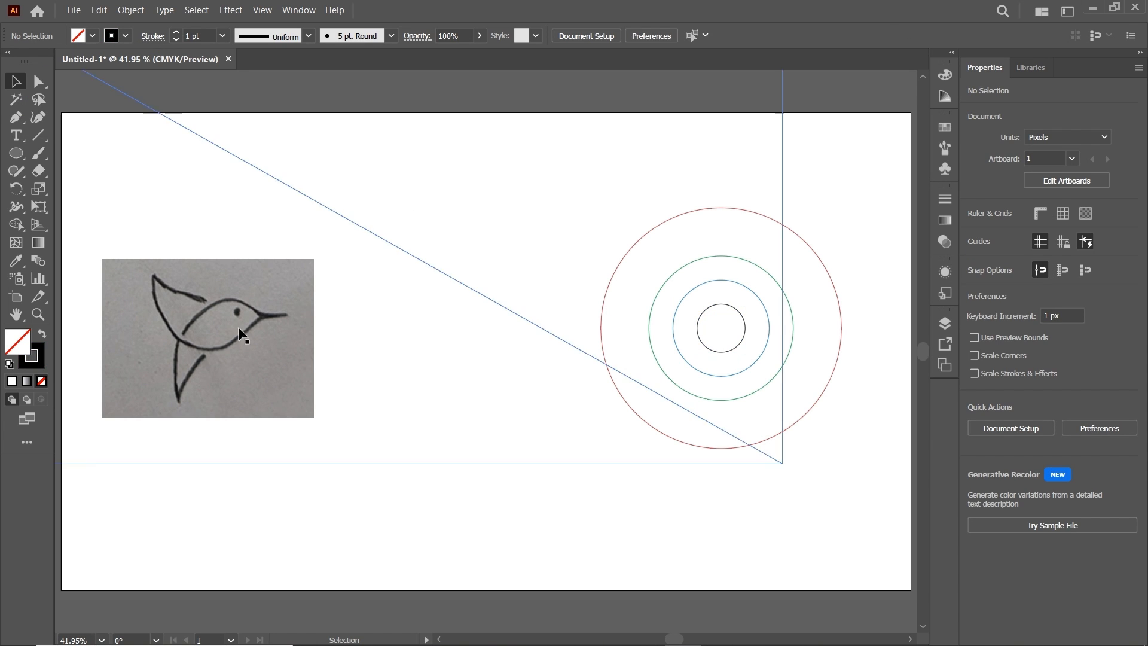
# Step: Move the hummingbird sketch closer to the artboard's centre and enlarge it to about 654 × 490 px
pyautogui.click(206, 329)
pyautogui.moveTo(205, 329); pyautogui.dragTo(322, 316)
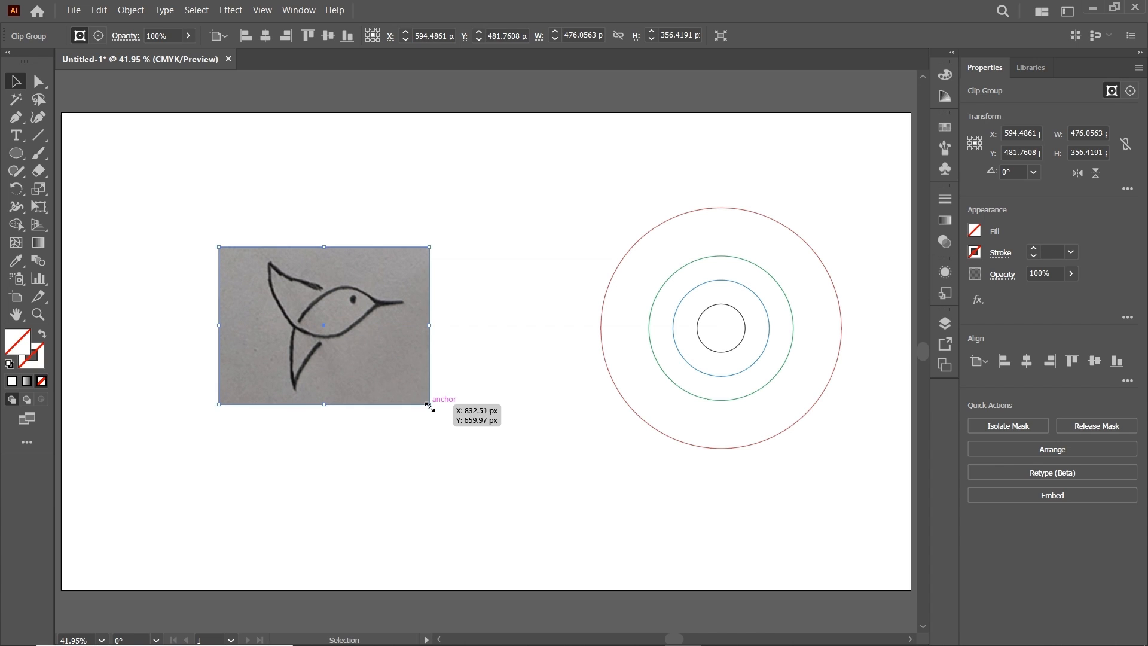
pyautogui.moveTo(429, 406)
pyautogui.mouseDown()
pyautogui.moveTo(507, 482)
pyautogui.moveTo(409, 404)
pyautogui.mouseUp()
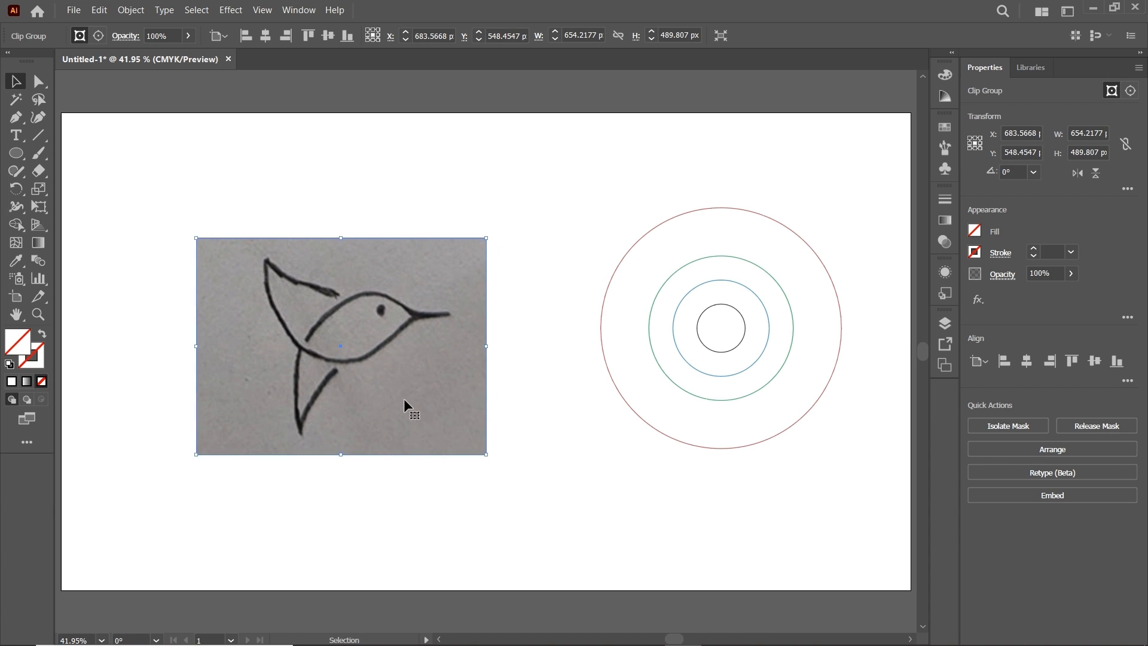
# Step: Set the sketch's opacity to 20% and lock its clip group in the layer list
pyautogui.click(1042, 274)
pyautogui.write('20')
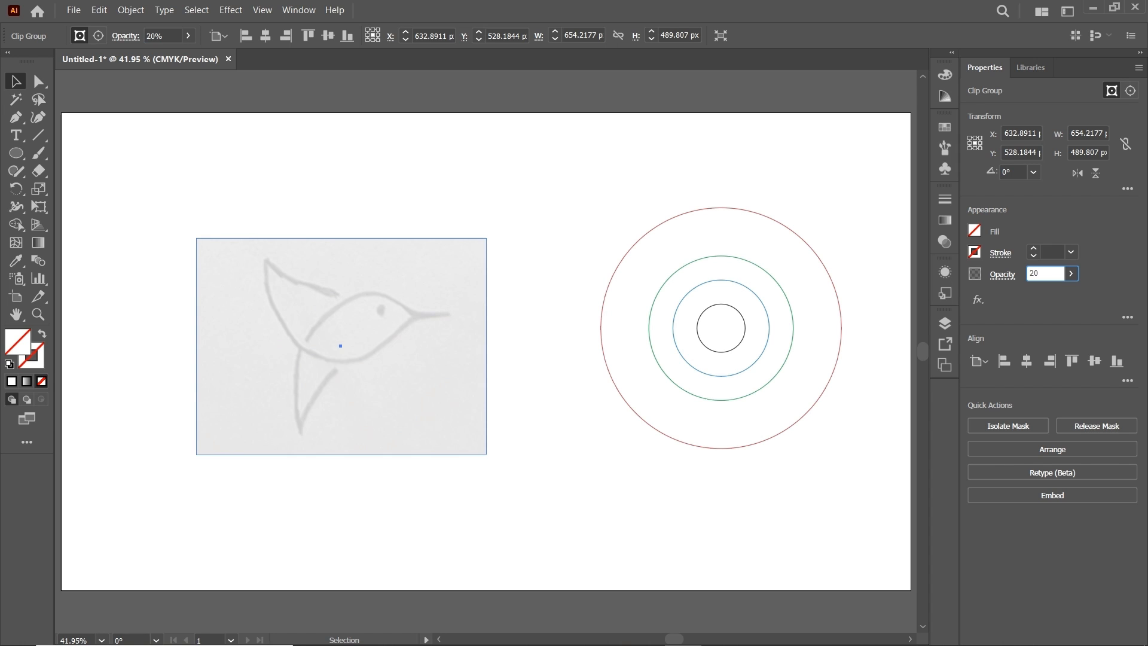
pyautogui.click(291, 10)
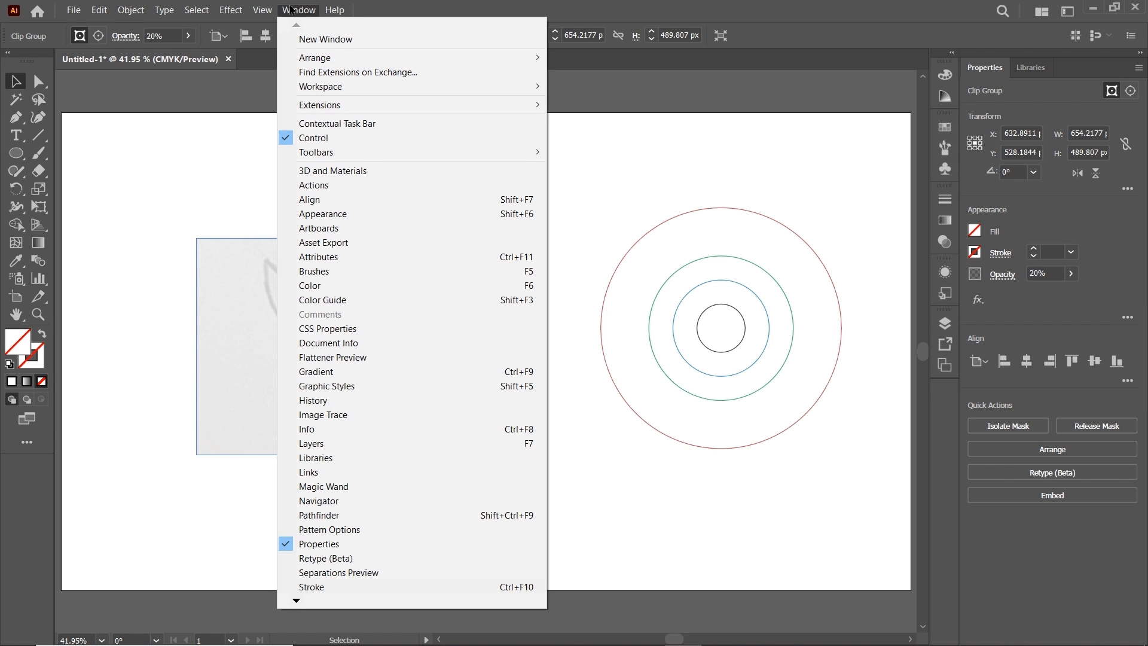
pyautogui.click(311, 443)
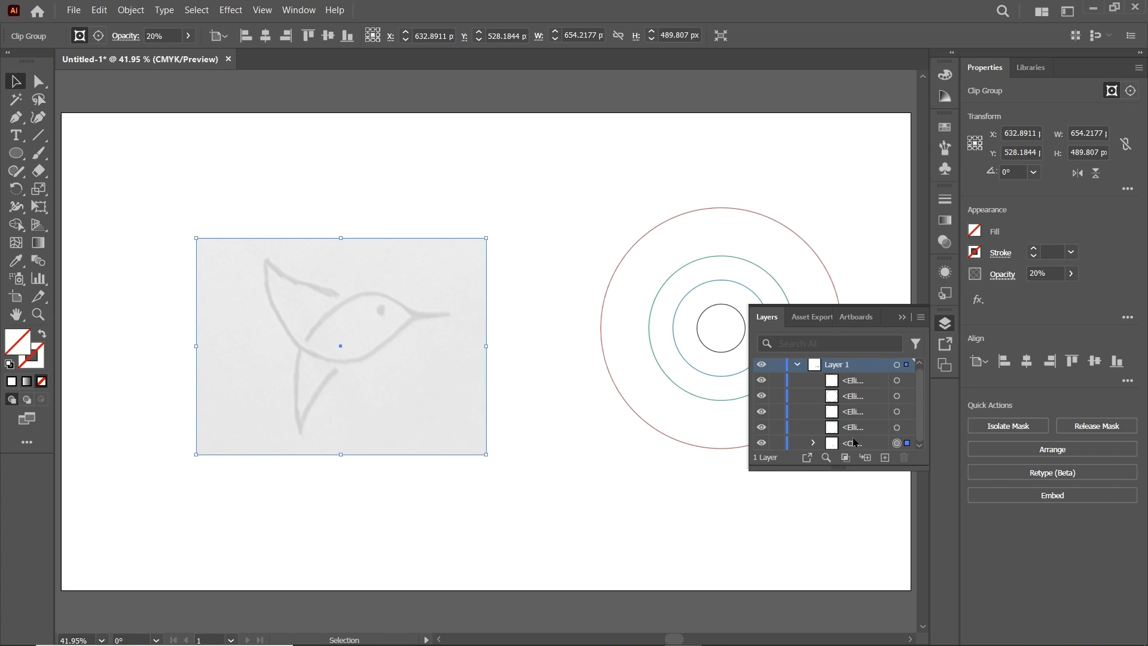
pyautogui.click(854, 445)
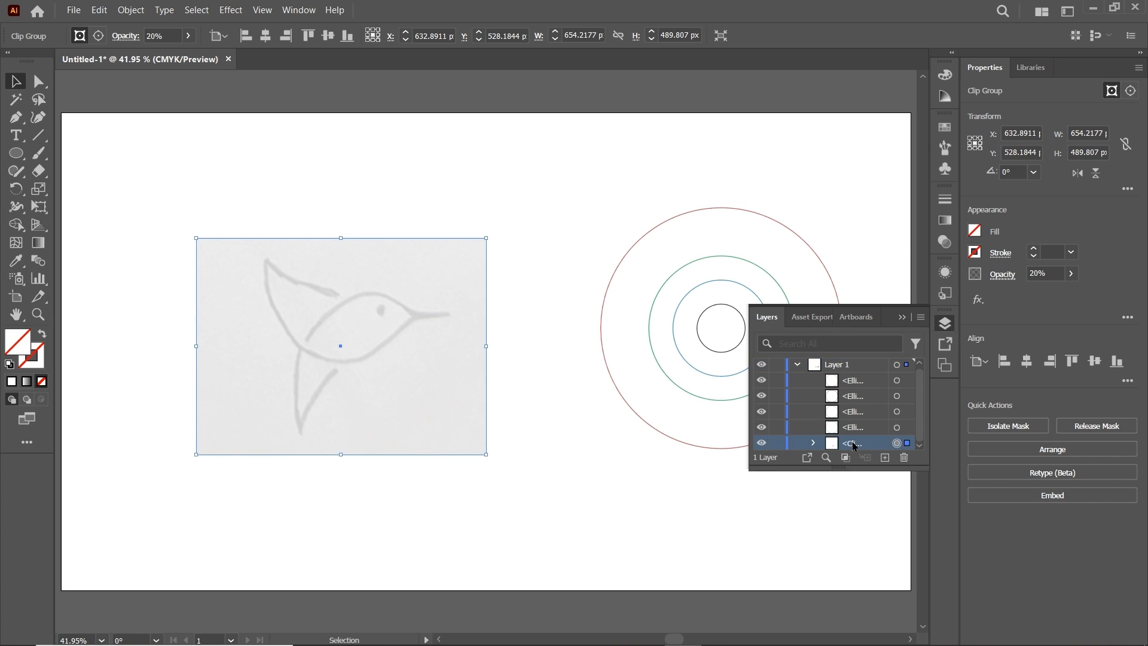
pyautogui.click(778, 443)
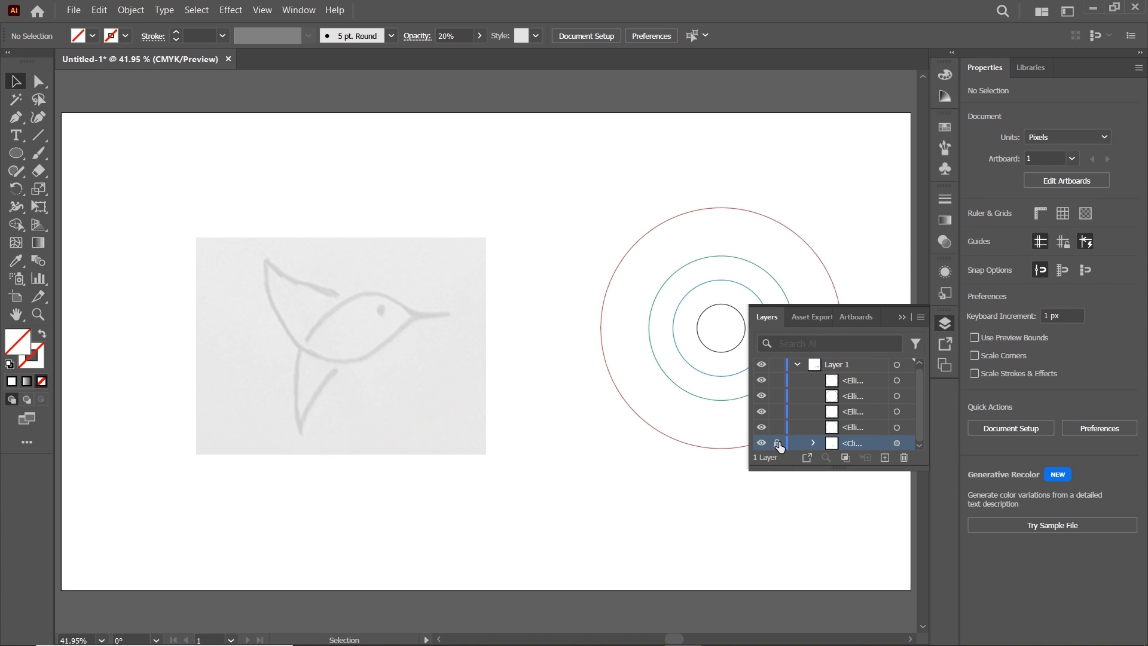
pyautogui.click(904, 317)
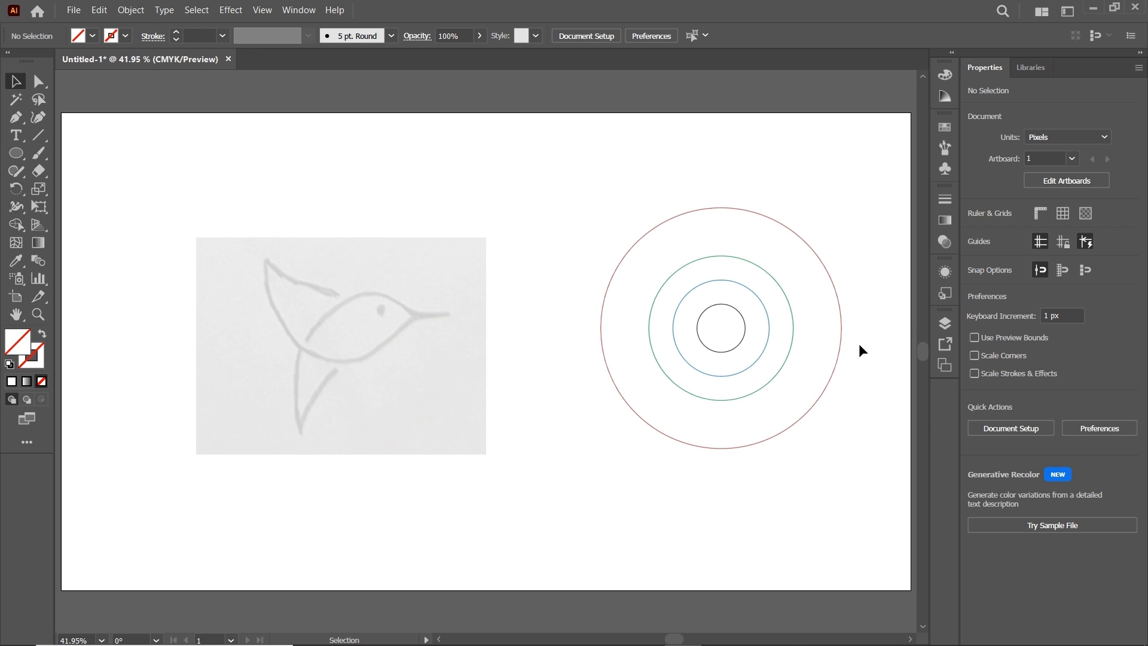
# Step: Move the concentric circles over the sketch and scale them proportionally to an outer diameter of about 515 px, matching the bird's back curve
pyautogui.moveTo(825, 210); pyautogui.dragTo(590, 492)
pyautogui.moveTo(727, 353)
pyautogui.mouseDown()
pyautogui.moveTo(599, 418)
pyautogui.moveTo(419, 418)
pyautogui.mouseUp()
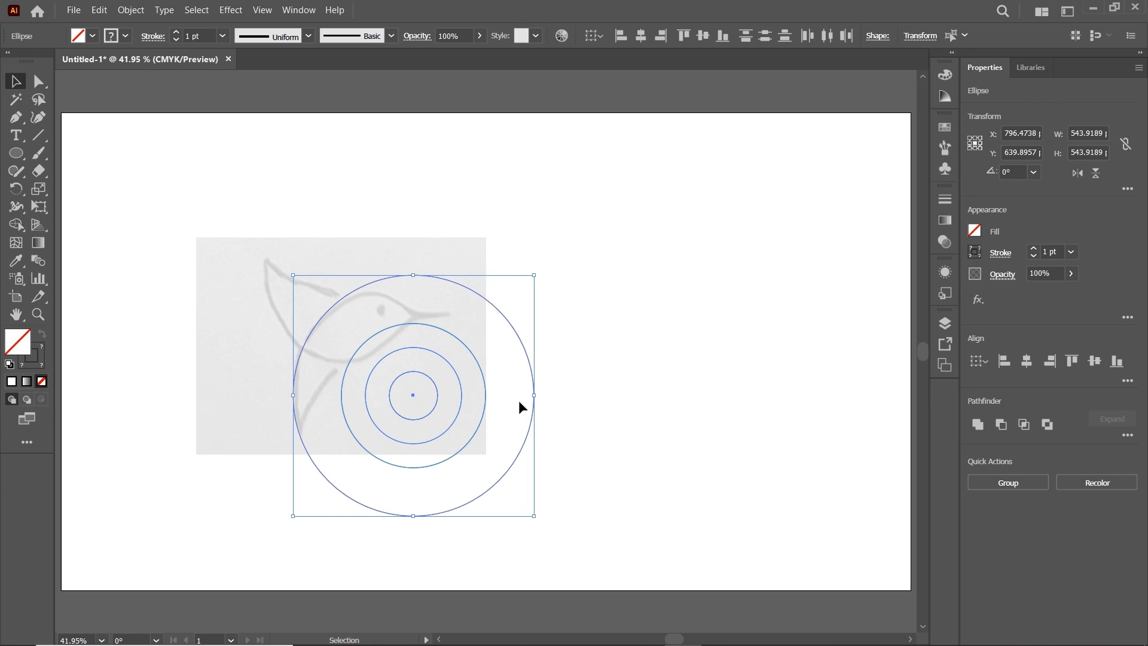
pyautogui.moveTo(533, 395); pyautogui.dragTo(523, 399)
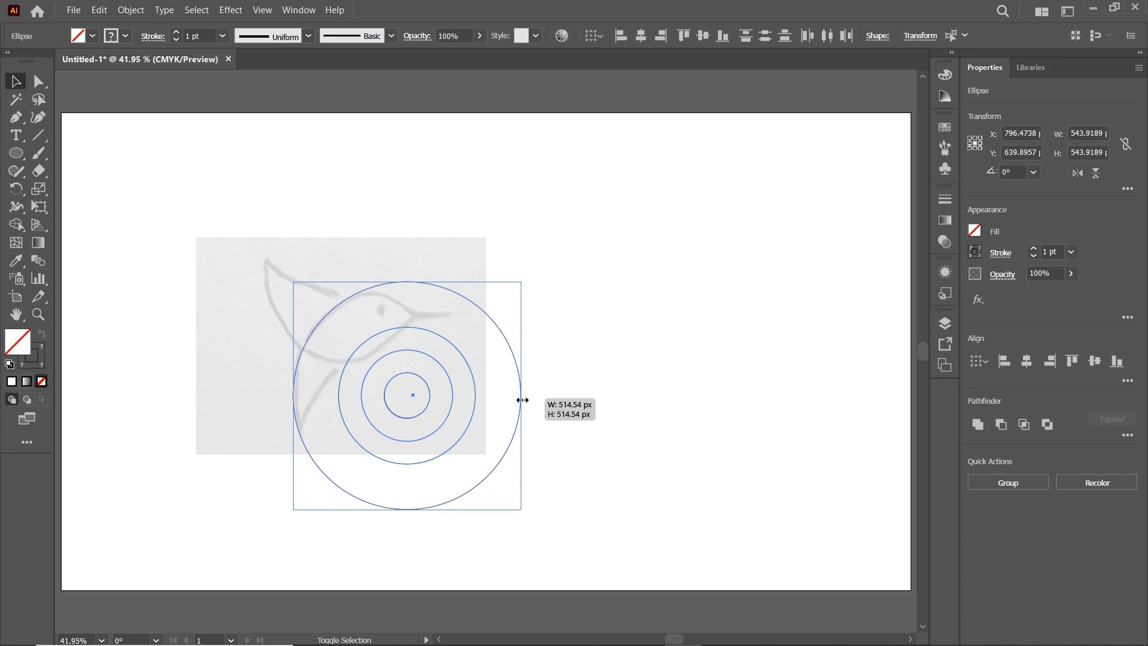
pyautogui.moveTo(522, 400); pyautogui.dragTo(523, 399)
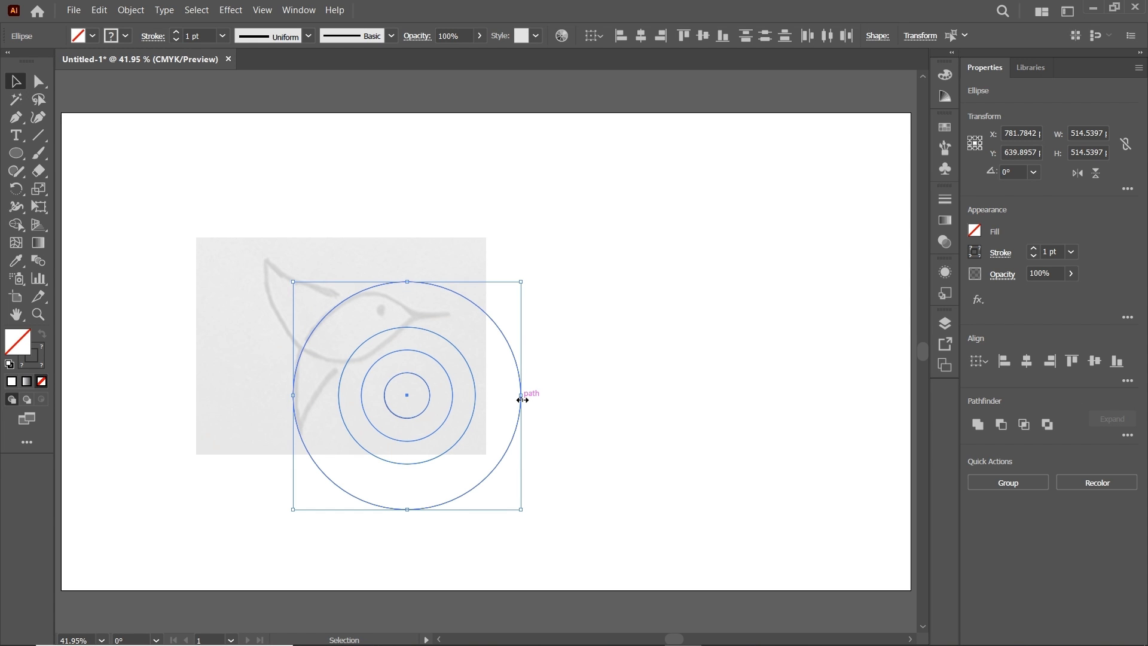
# Step: Duplicate the scaled circle set to the empty area beside the sketch, and delete the three inner circles left on the sketch
pyautogui.moveTo(466, 395); pyautogui.dragTo(814, 305)
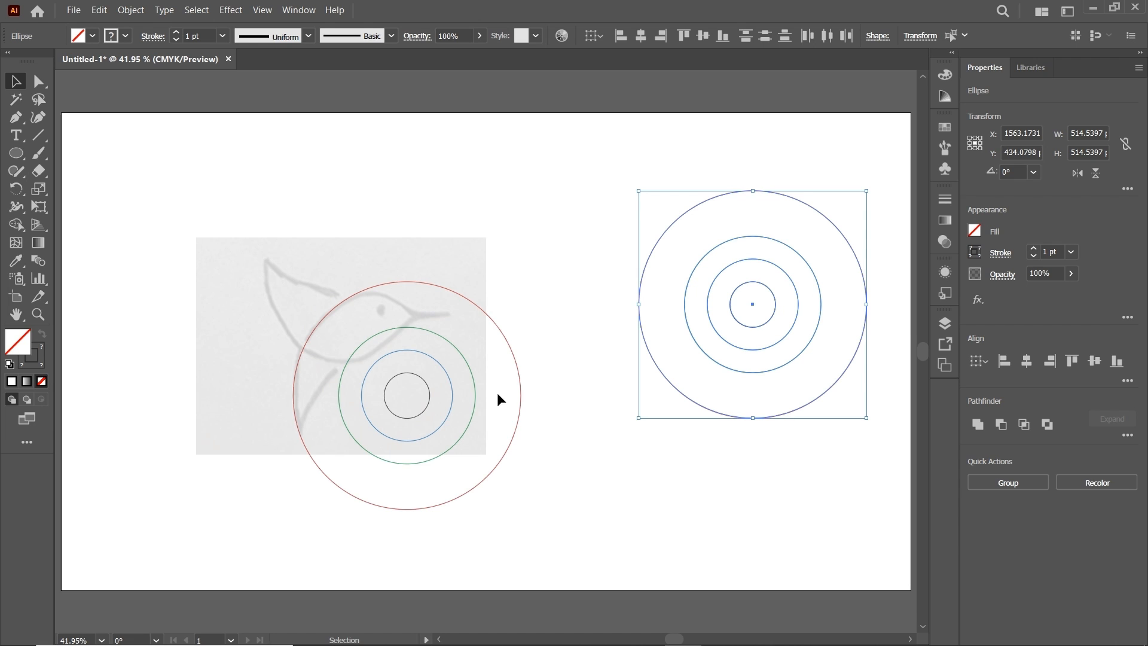
pyautogui.click(419, 411)
pyautogui.press('Delete')
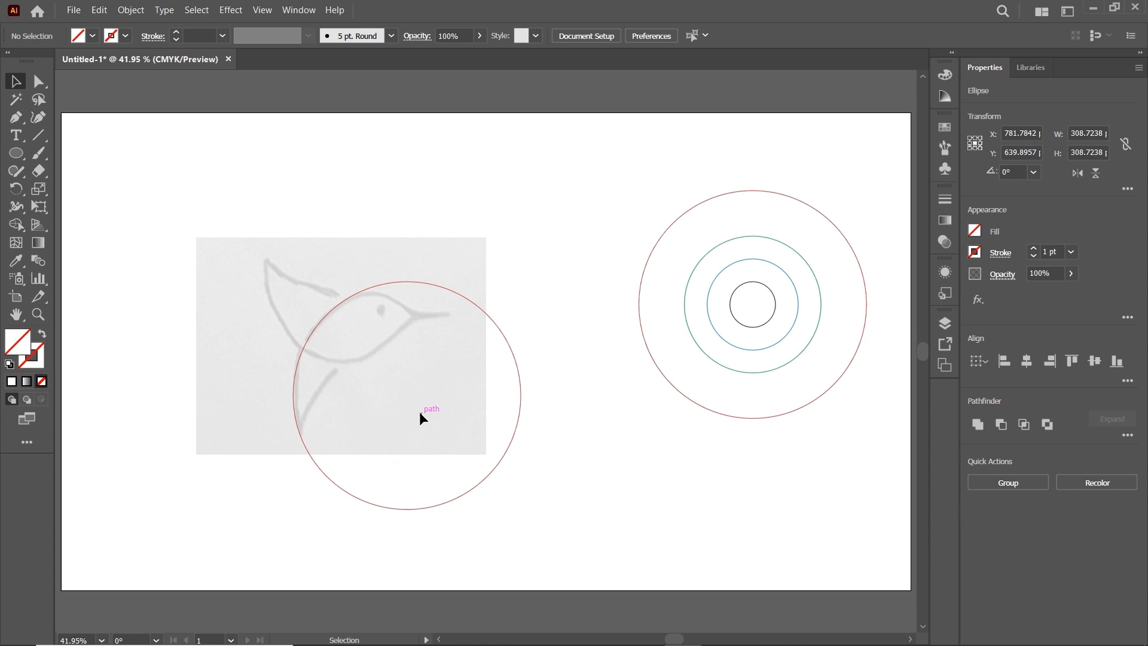
# Step: Duplicate the large red circle twice, fitting one copy to the upper wing's outer edge and one to the lower wing's inner edge
pyautogui.click(445, 503)
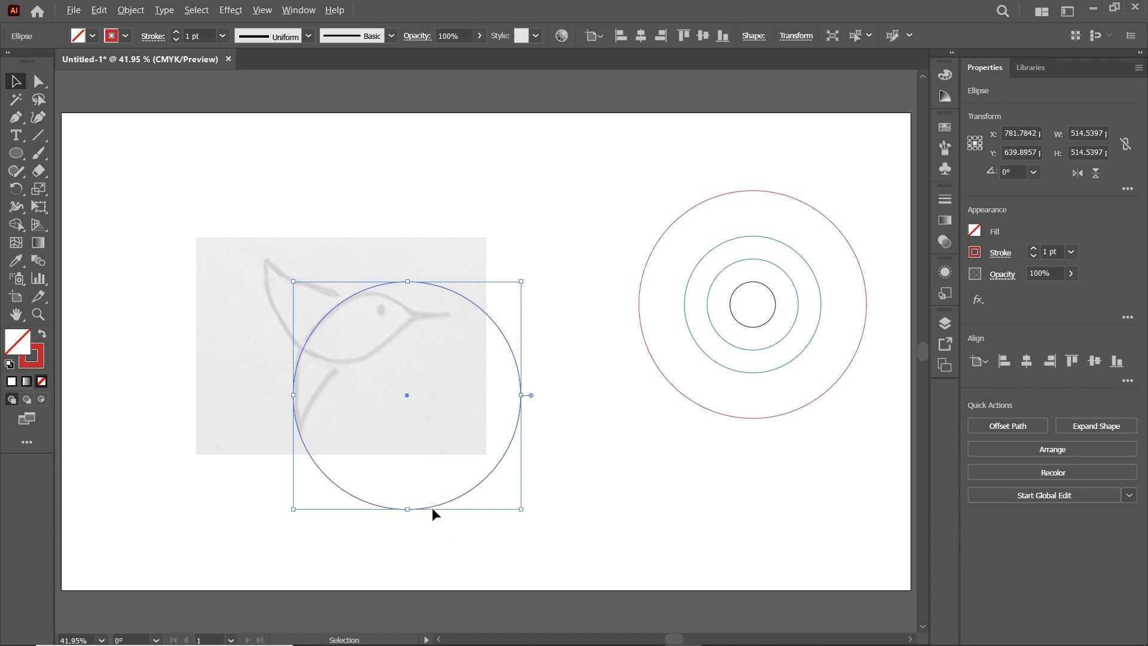
pyautogui.moveTo(431, 509); pyautogui.dragTo(398, 374)
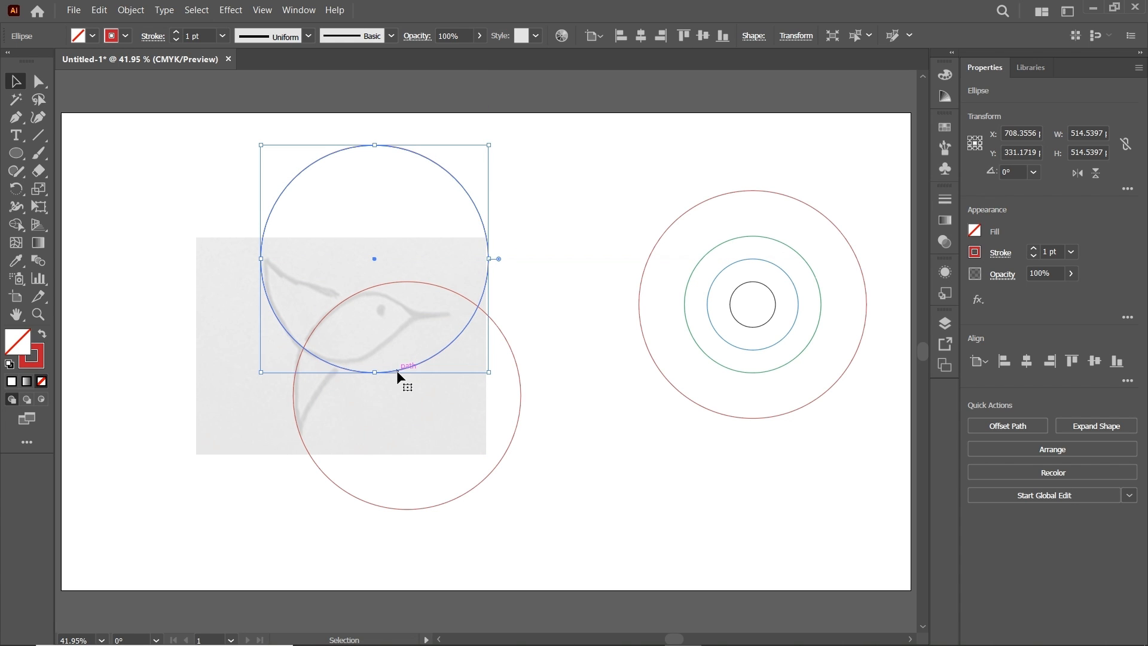
pyautogui.moveTo(284, 193); pyautogui.dragTo(316, 393)
# Step: Place a copy of the green circle, about 309 px wide, along the bird's belly and adjust it to meet the red circles' intersection
pyautogui.click(811, 272)
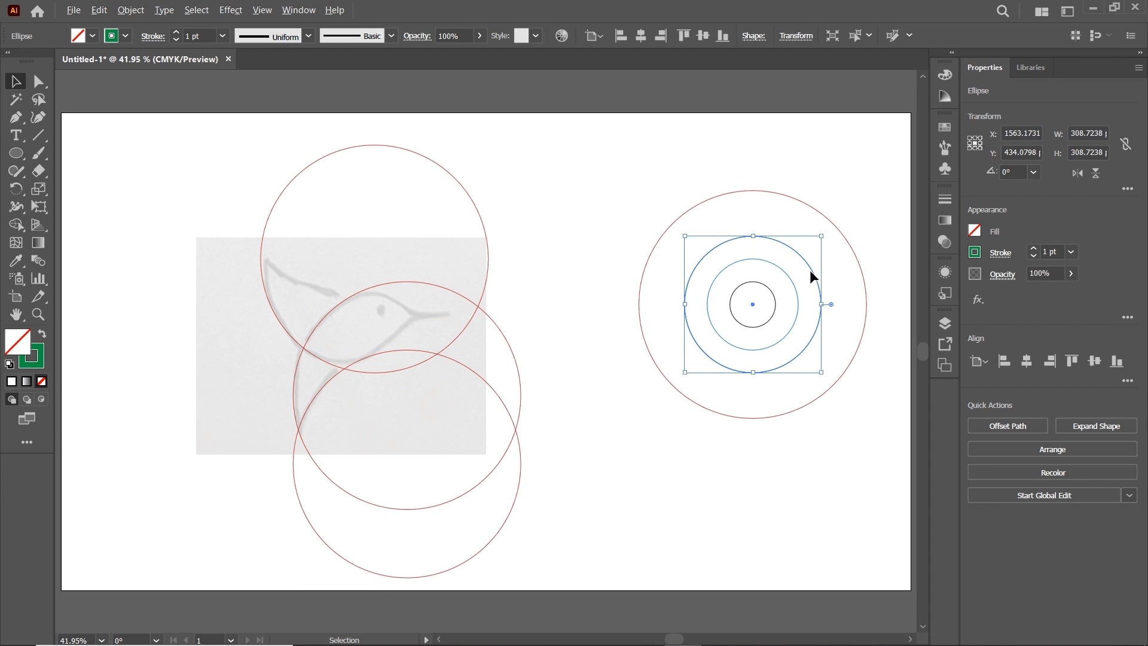
pyautogui.moveTo(811, 273)
pyautogui.mouseDown()
pyautogui.moveTo(538, 295)
pyautogui.moveTo(403, 258)
pyautogui.mouseUp()
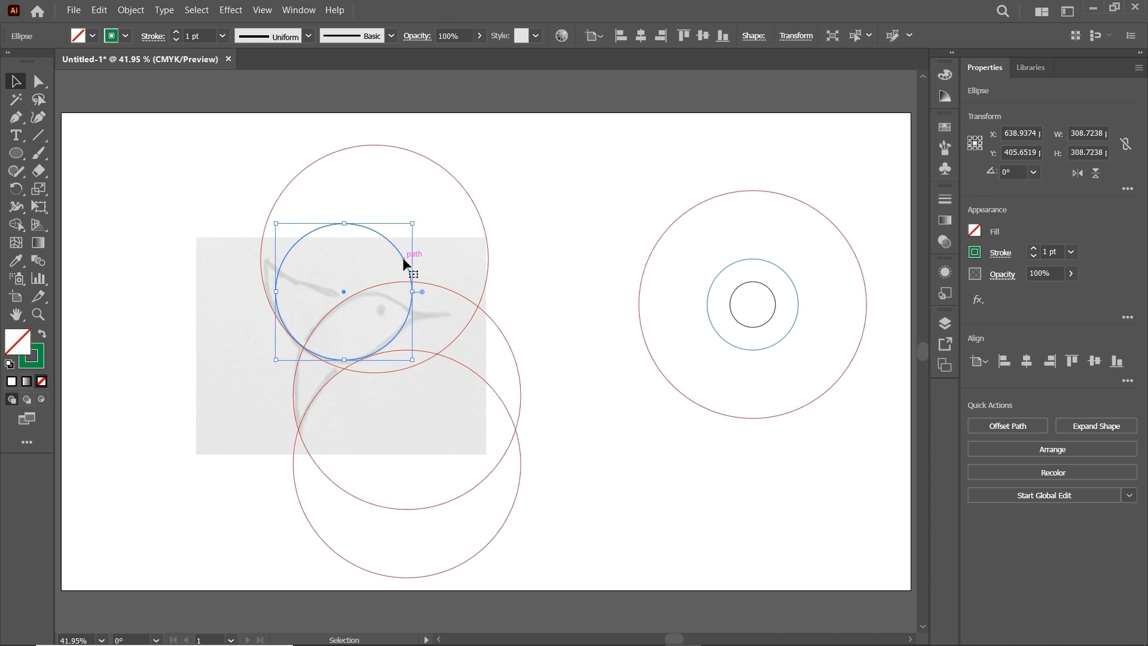
pyautogui.press('z')
pyautogui.moveTo(343, 351); pyautogui.dragTo(375, 360)
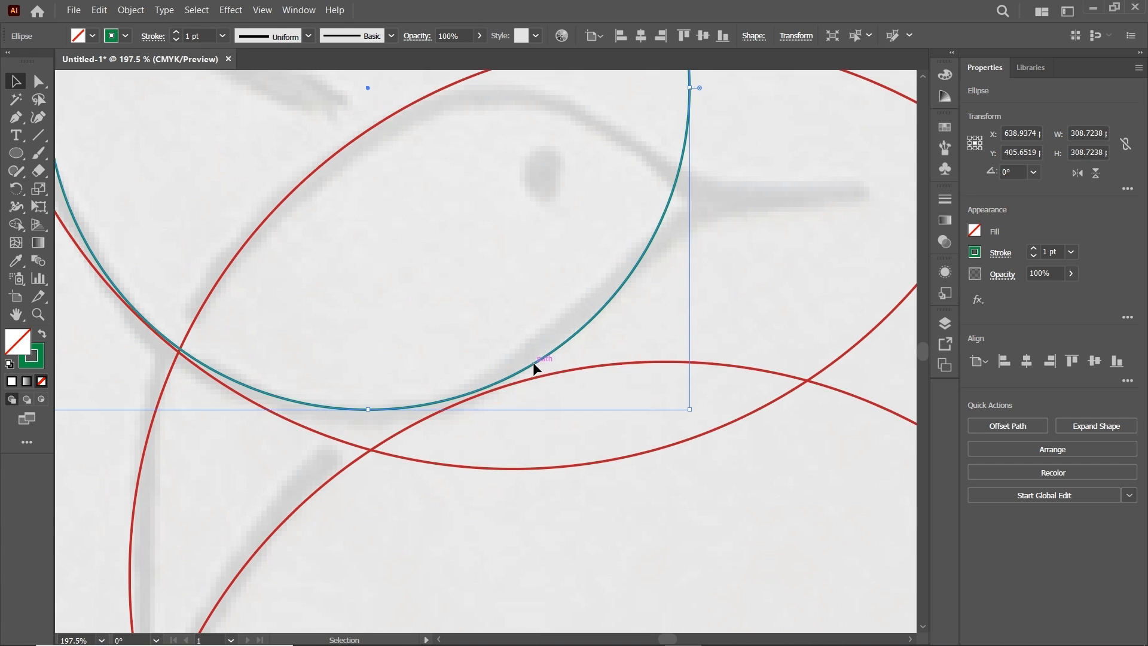
pyautogui.moveTo(534, 363); pyautogui.dragTo(536, 371)
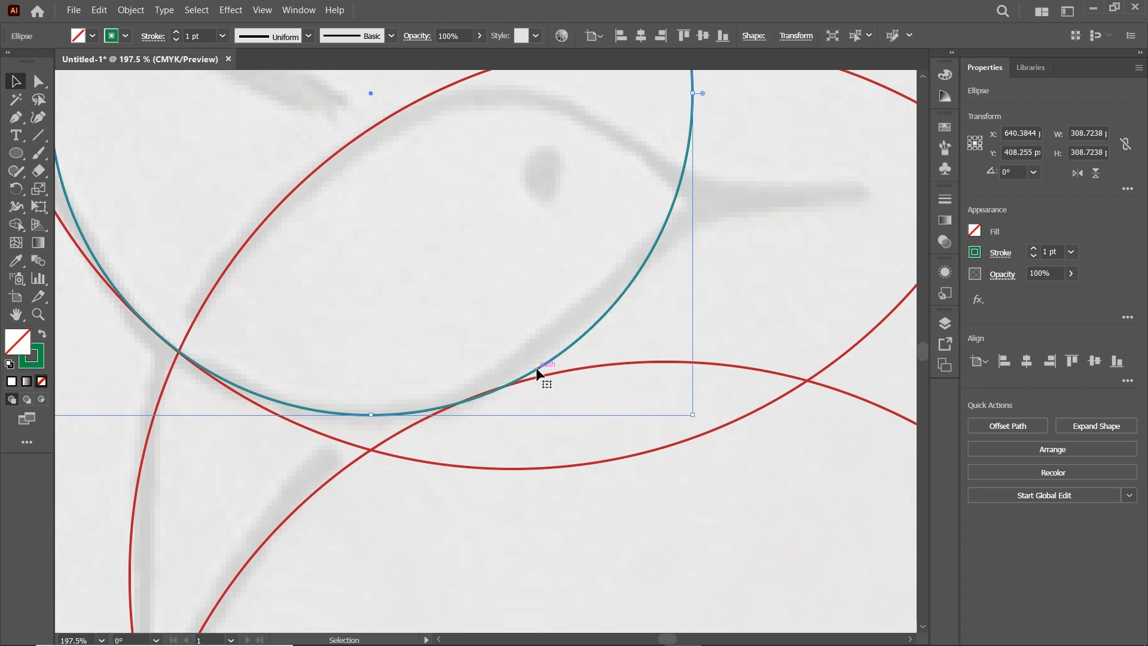
# Step: Examine in Outline mode how the circles meet at the belly, and return to the normal preview of the whole artboard
pyautogui.press('a')
pyautogui.hotkey('ctrl', 'y')
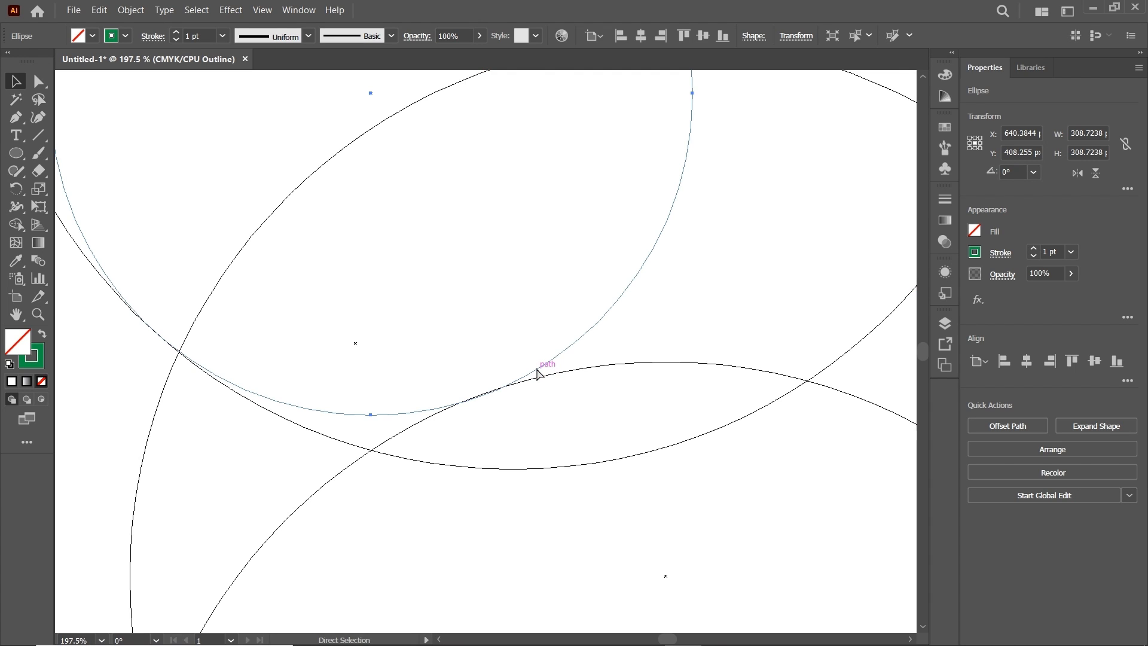
pyautogui.keyDown('ctrl'); pyautogui.click(532, 338); pyautogui.keyUp('ctrl')
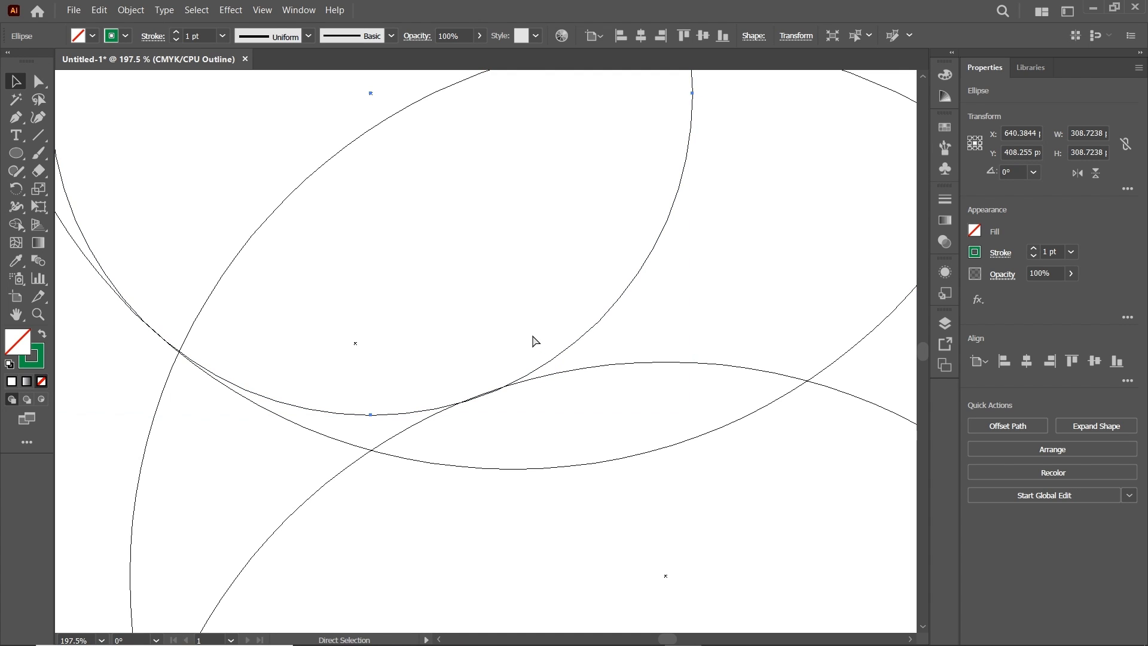
pyautogui.press('v')
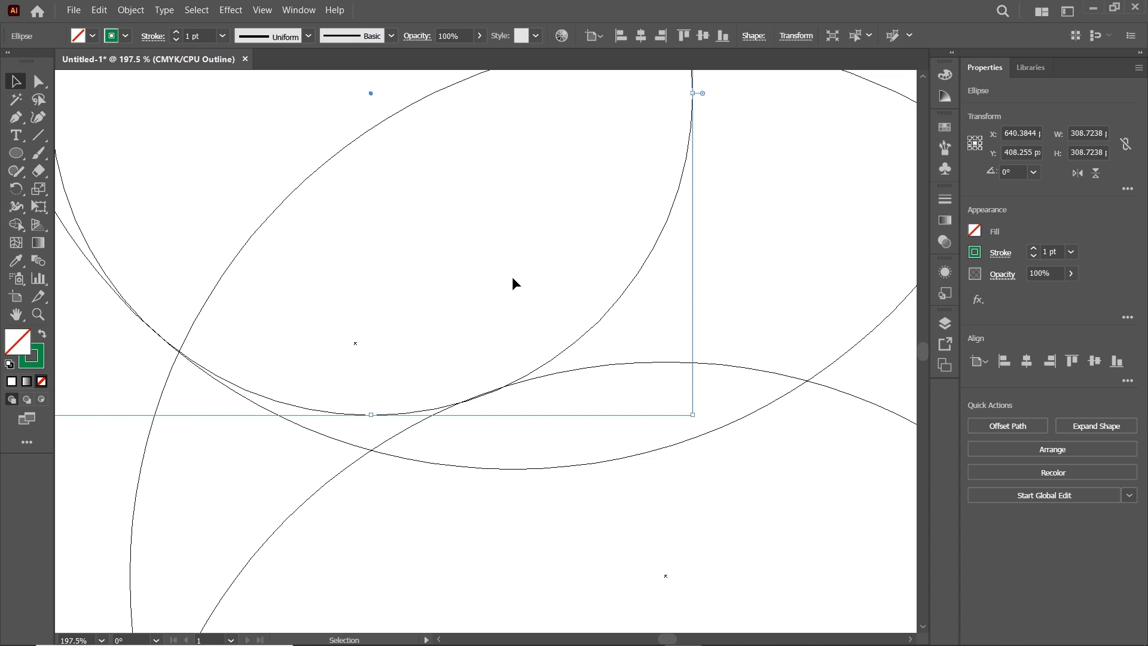
pyautogui.hotkey('ctrl', 'y')
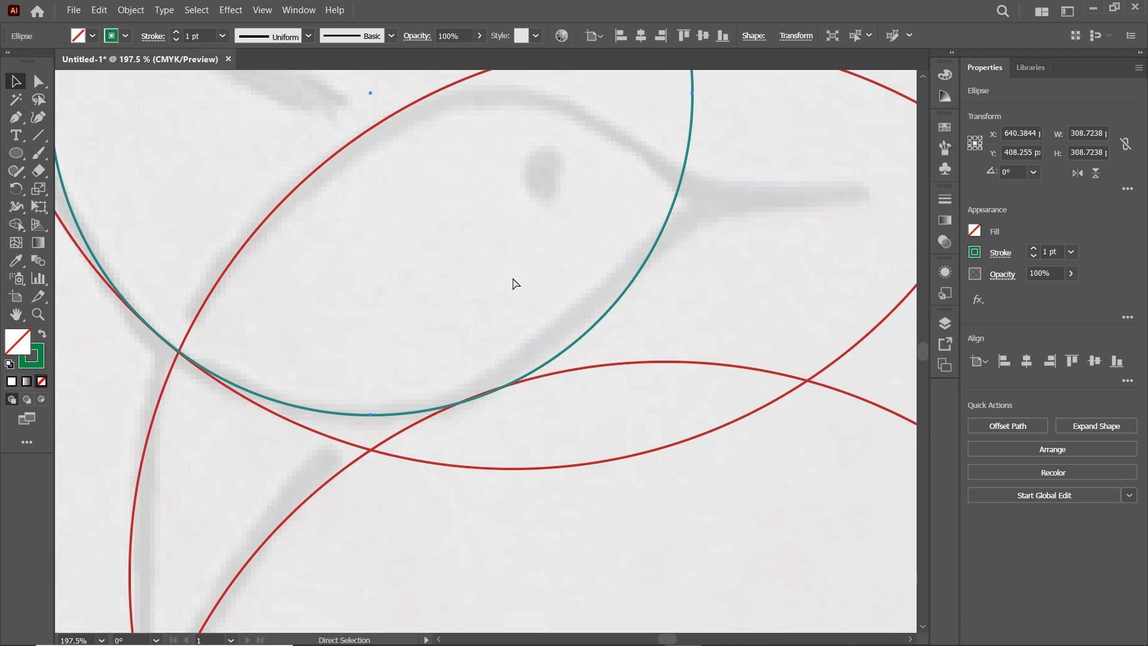
pyautogui.hotkey('ctrl', '0')
pyautogui.click(512, 276)
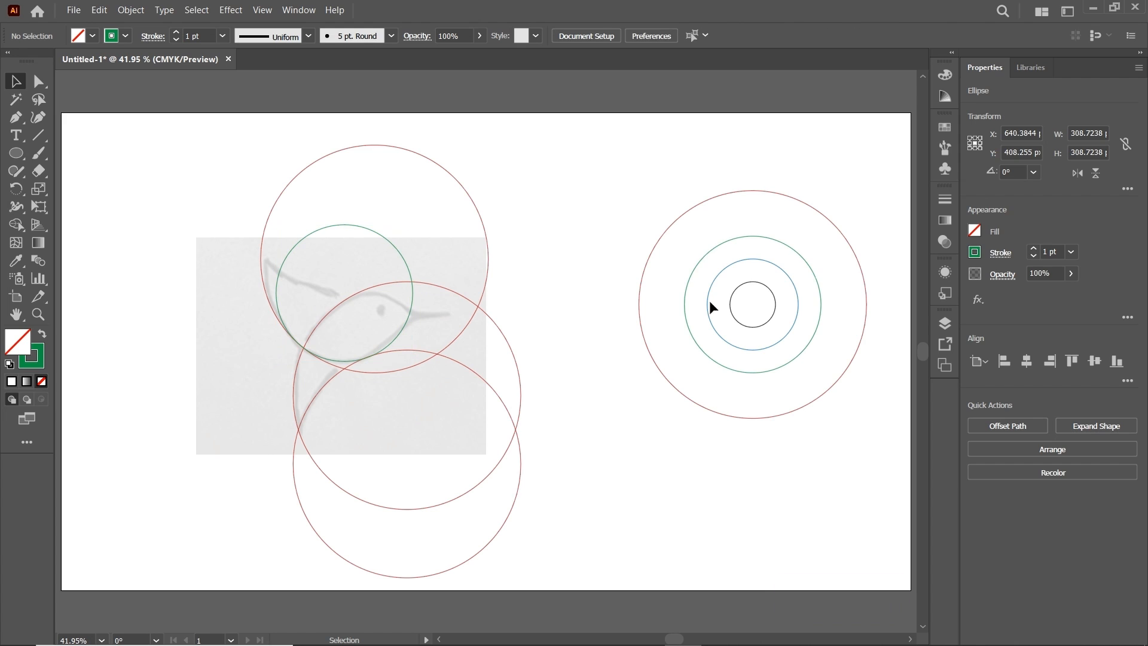
# Step: Place a copy of the blue circle, about 206 px wide, along the top of the head, and duplicate it beneath the beak
pyautogui.click(750, 259)
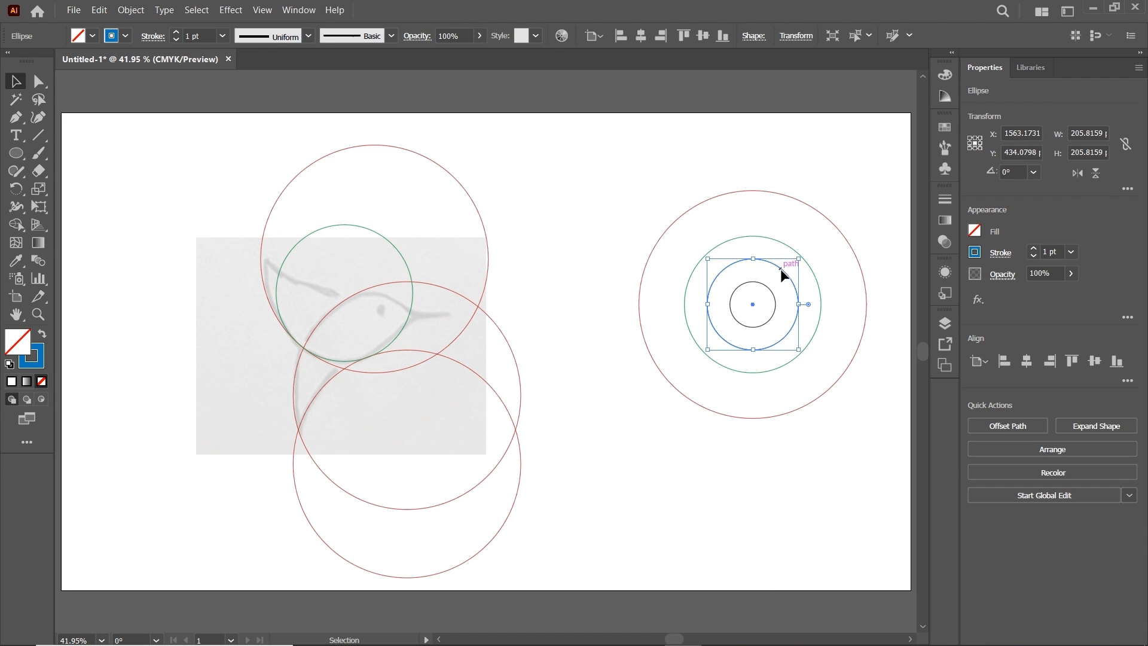
pyautogui.moveTo(780, 268); pyautogui.dragTo(439, 351)
pyautogui.press('z')
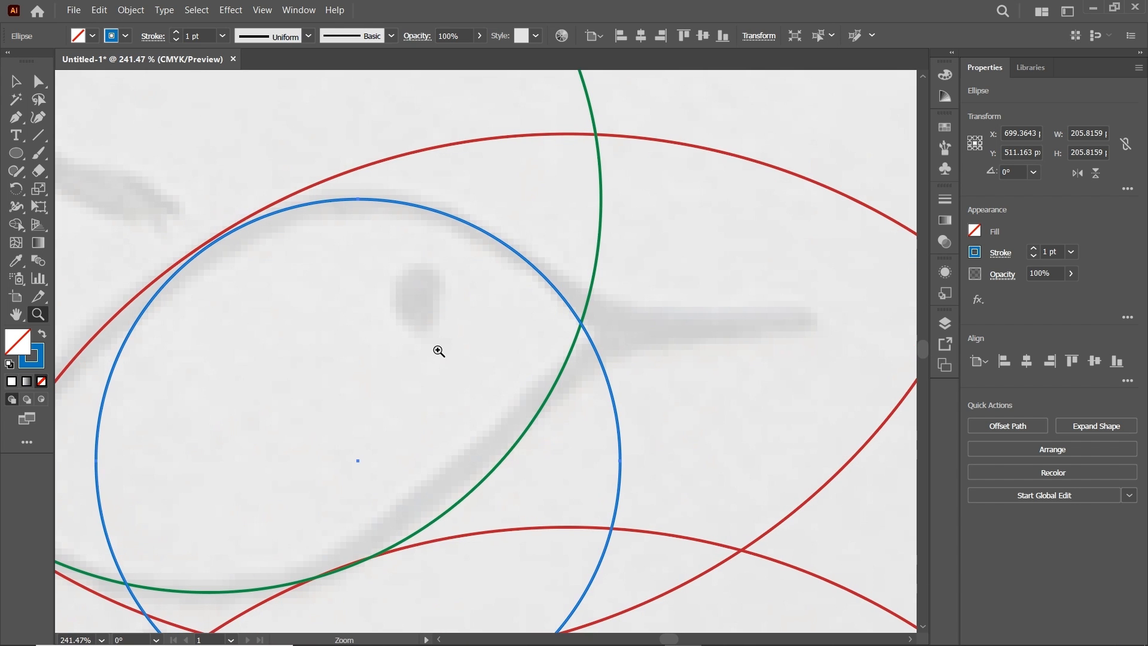
pyautogui.press('v')
pyautogui.moveTo(382, 198); pyautogui.dragTo(375, 201)
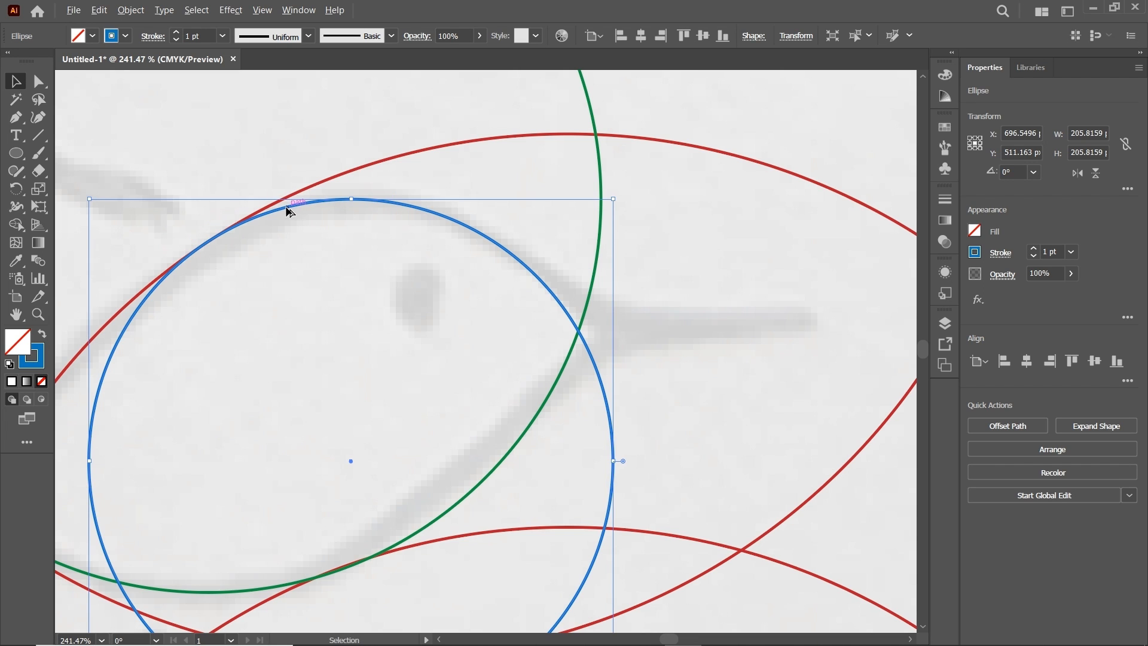
pyautogui.moveTo(287, 207); pyautogui.dragTo(681, 324)
pyautogui.hotkey('ctrl', '0')
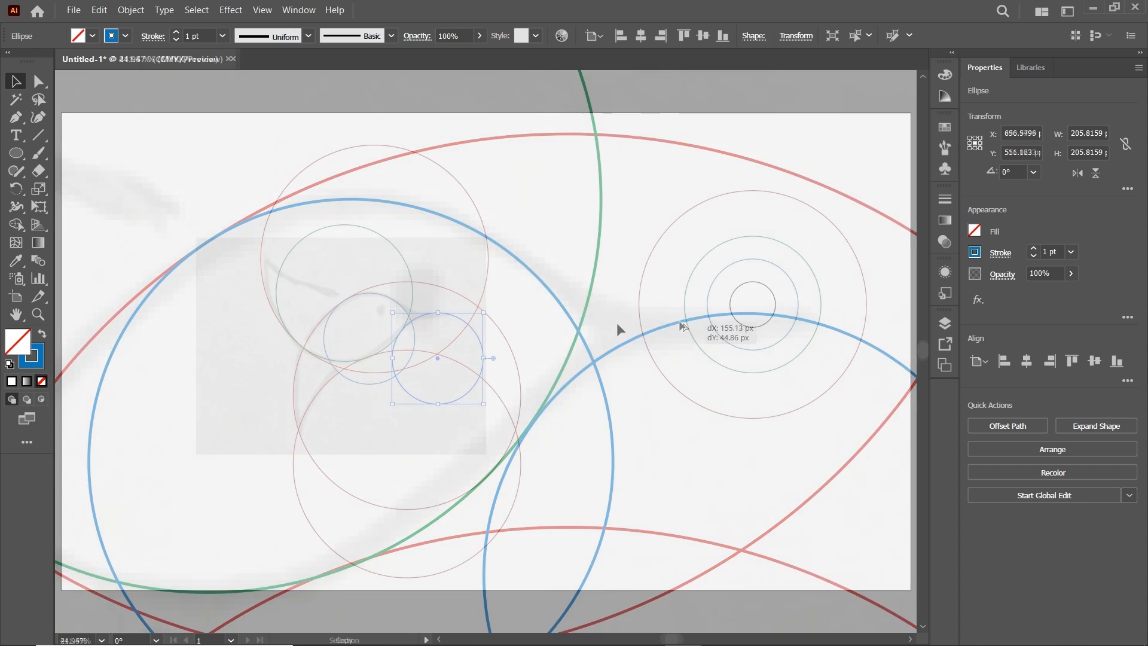
# Step: Place a copy of the black circle, about 103 px wide, above the beak so it touches the top of the lower blue circle
pyautogui.click(772, 317)
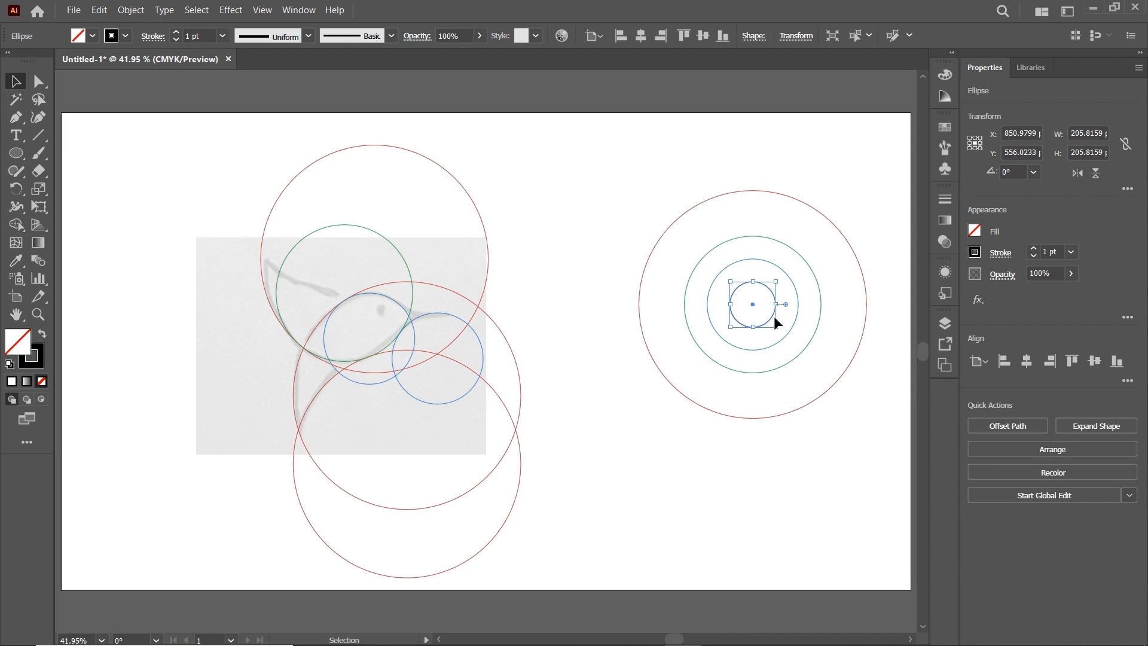
pyautogui.moveTo(773, 314); pyautogui.dragTo(761, 418)
pyautogui.press('z')
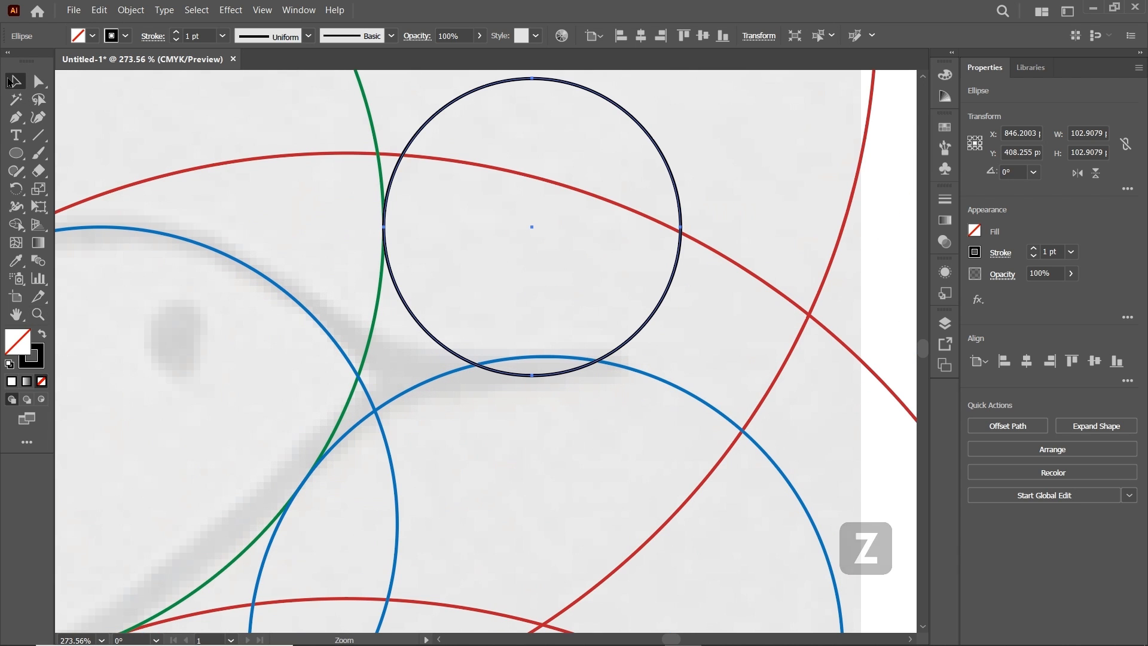
pyautogui.click(16, 82)
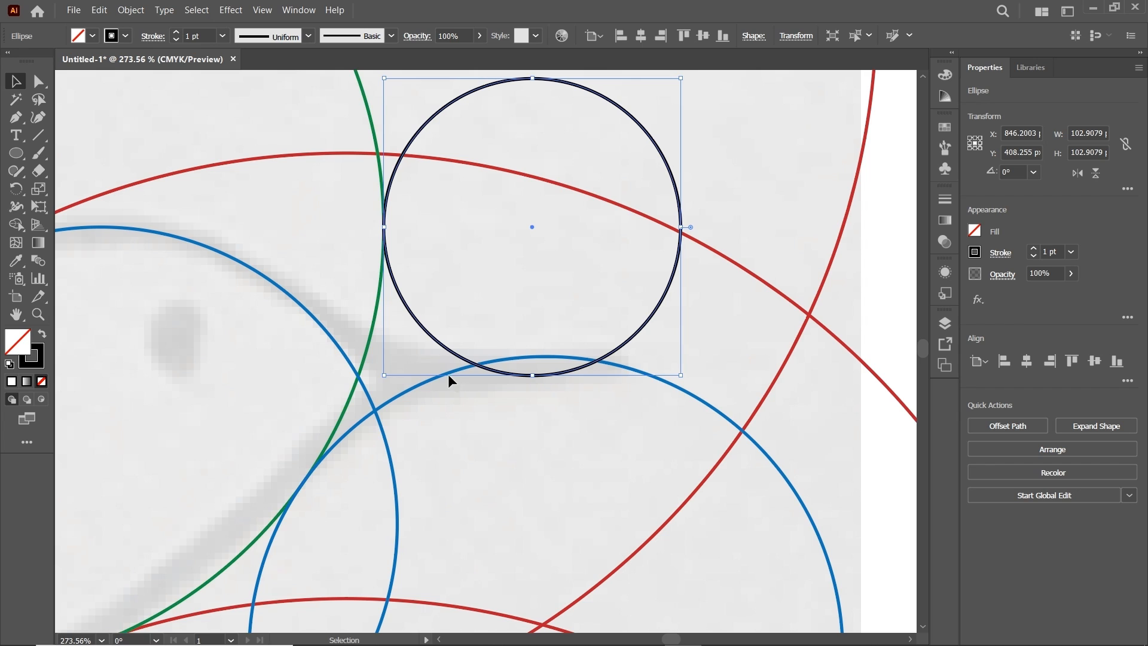
pyautogui.moveTo(523, 375); pyautogui.dragTo(522, 355)
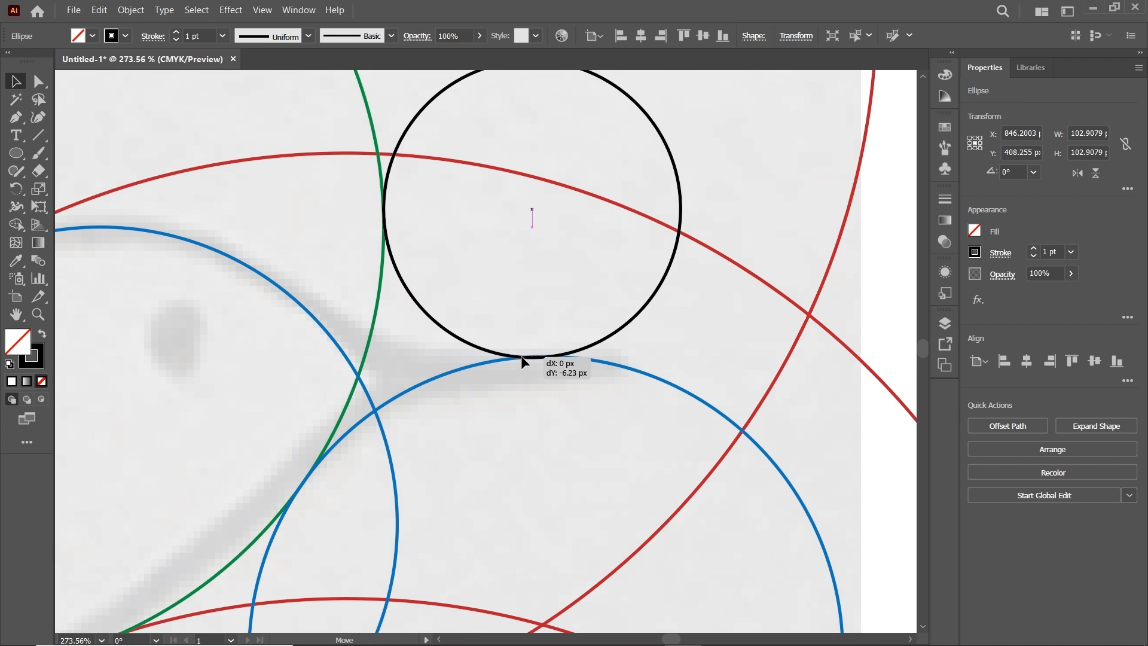
pyautogui.moveTo(521, 355); pyautogui.dragTo(521, 355)
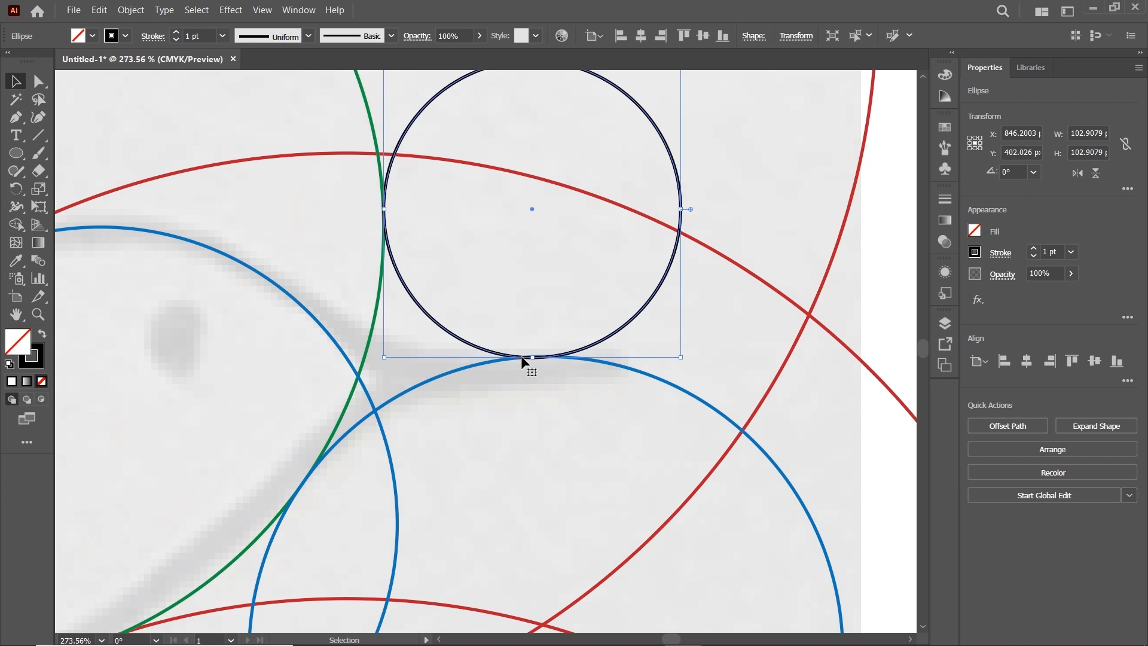
pyautogui.hotkey('ctrl', '0')
pyautogui.click(602, 296)
# Step: Draw a straight line with the Pen tool from beyond the upper wing's tip down into the bird's head
pyautogui.click(16, 118)
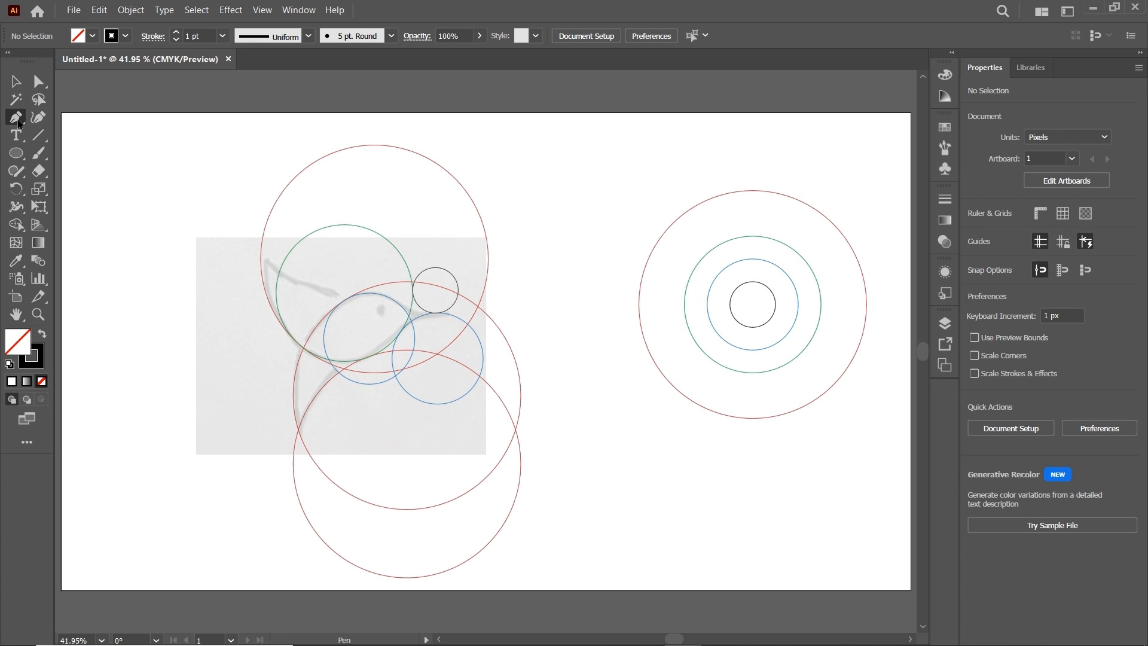
pyautogui.click(251, 236)
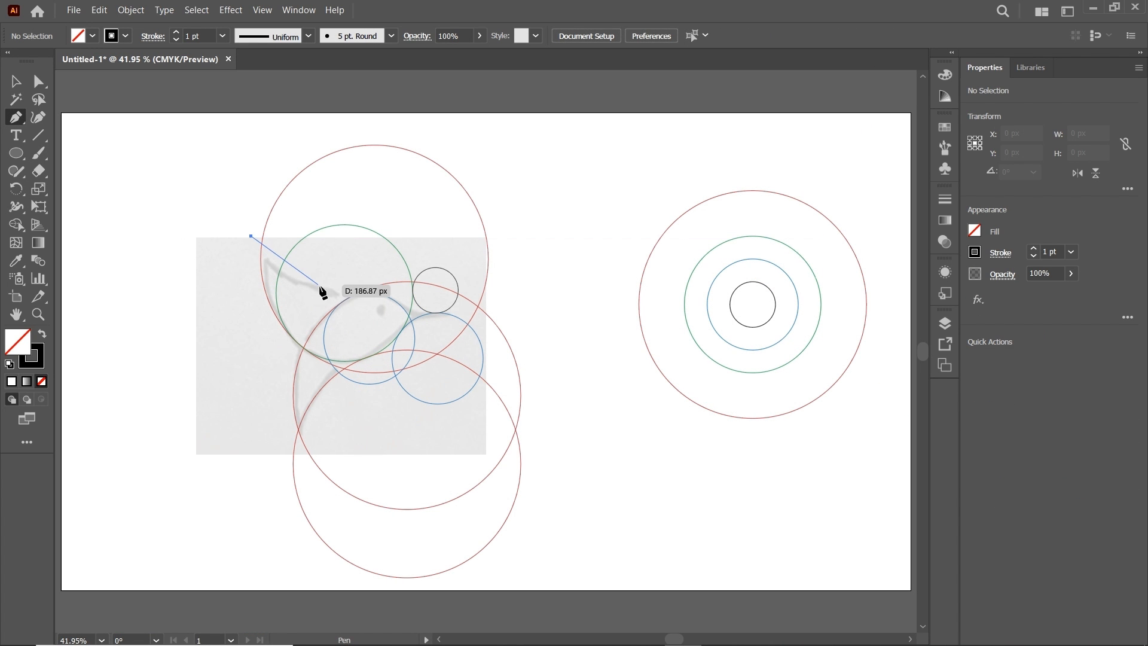
pyautogui.click(369, 321)
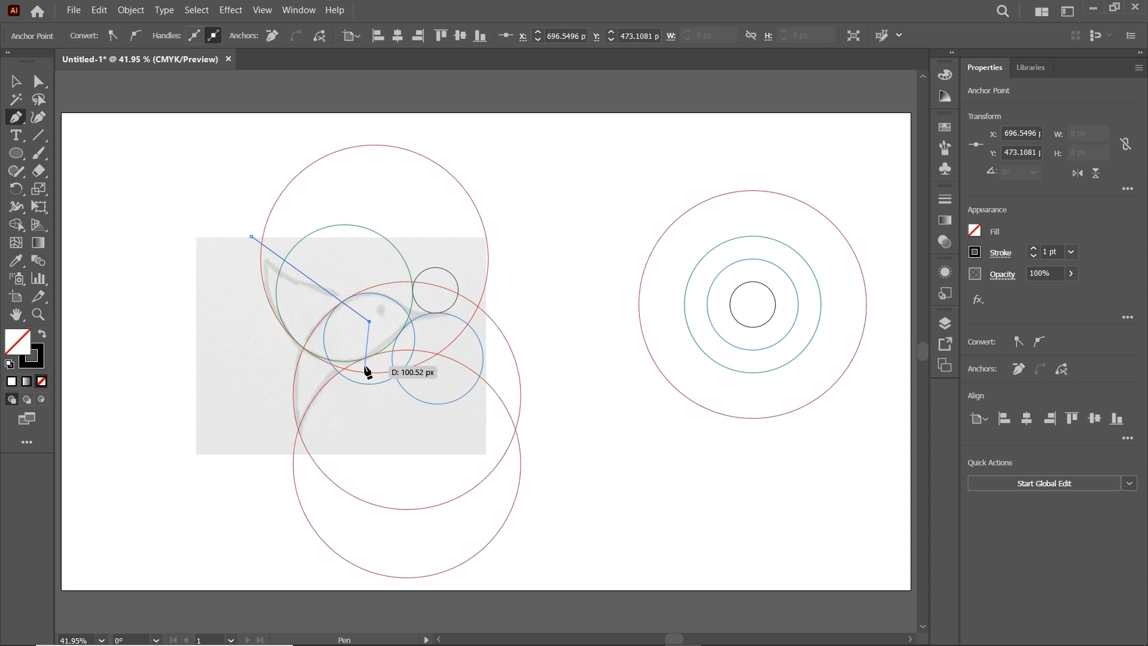
pyautogui.press('Escape')
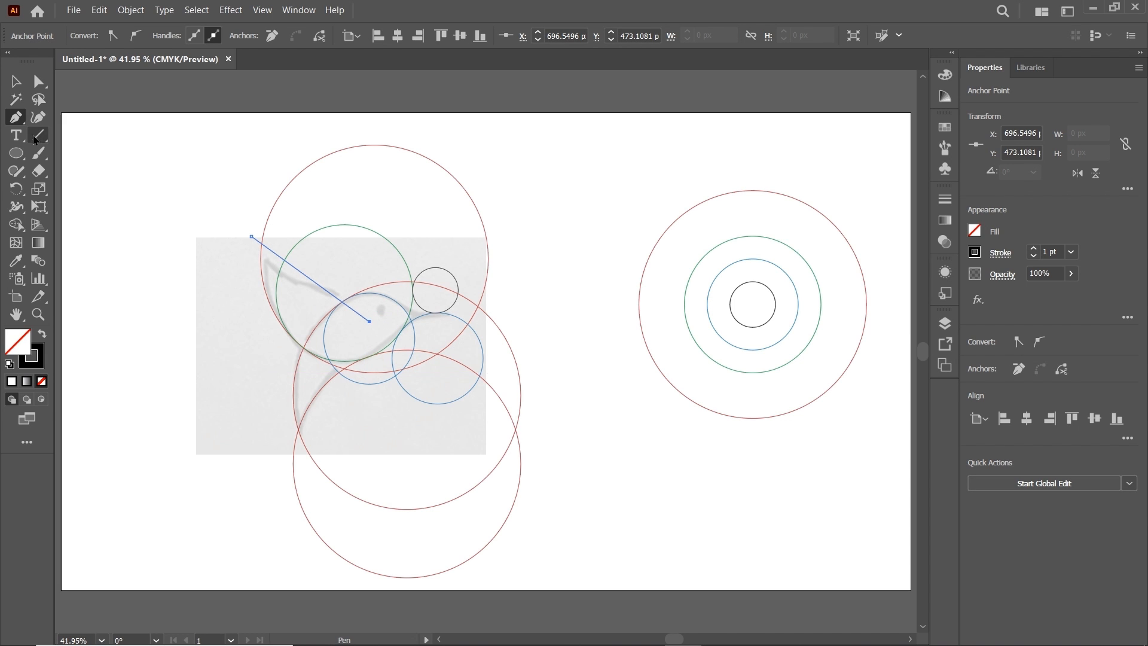
# Step: Select all guides over the sketch and remove every region outside the bird's wings and body with the Shape Builder
pyautogui.click(17, 80)
pyautogui.moveTo(213, 131); pyautogui.dragTo(572, 590)
pyautogui.click(16, 225)
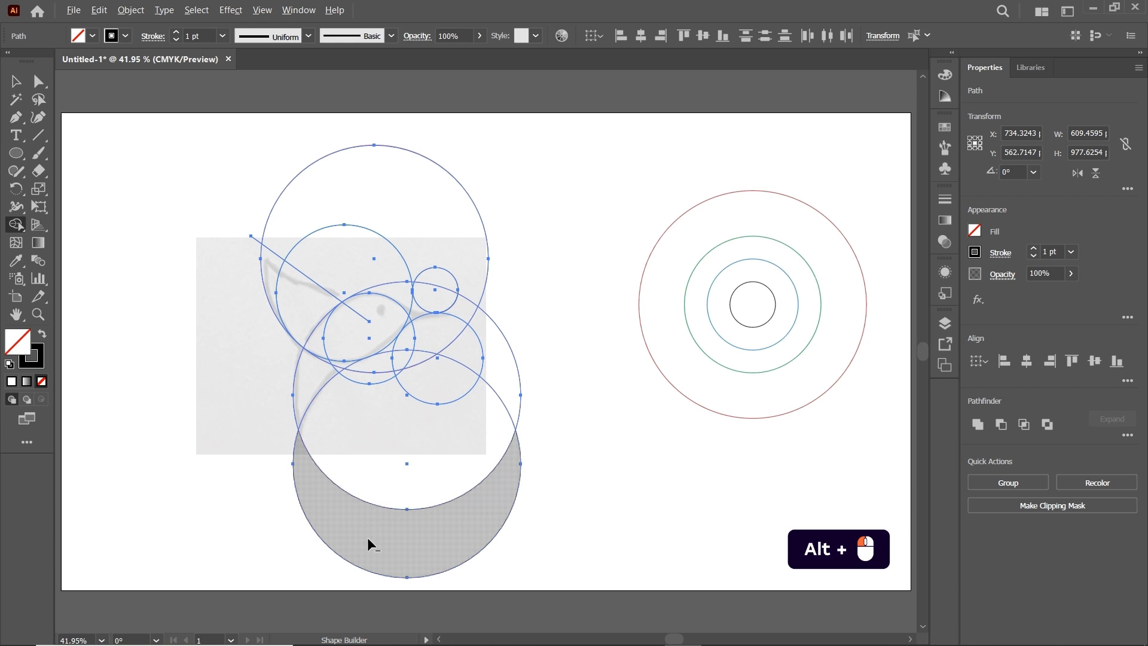
pyautogui.moveTo(372, 542)
pyautogui.mouseDown()
pyautogui.moveTo(372, 396)
pyautogui.moveTo(391, 348)
pyautogui.moveTo(449, 371)
pyautogui.moveTo(508, 364)
pyautogui.moveTo(402, 374)
pyautogui.moveTo(472, 296)
pyautogui.moveTo(401, 286)
pyautogui.moveTo(360, 257)
pyautogui.moveTo(356, 281)
pyautogui.mouseUp()
pyautogui.keyDown('alt'); pyautogui.click(357, 311); pyautogui.keyUp('alt')
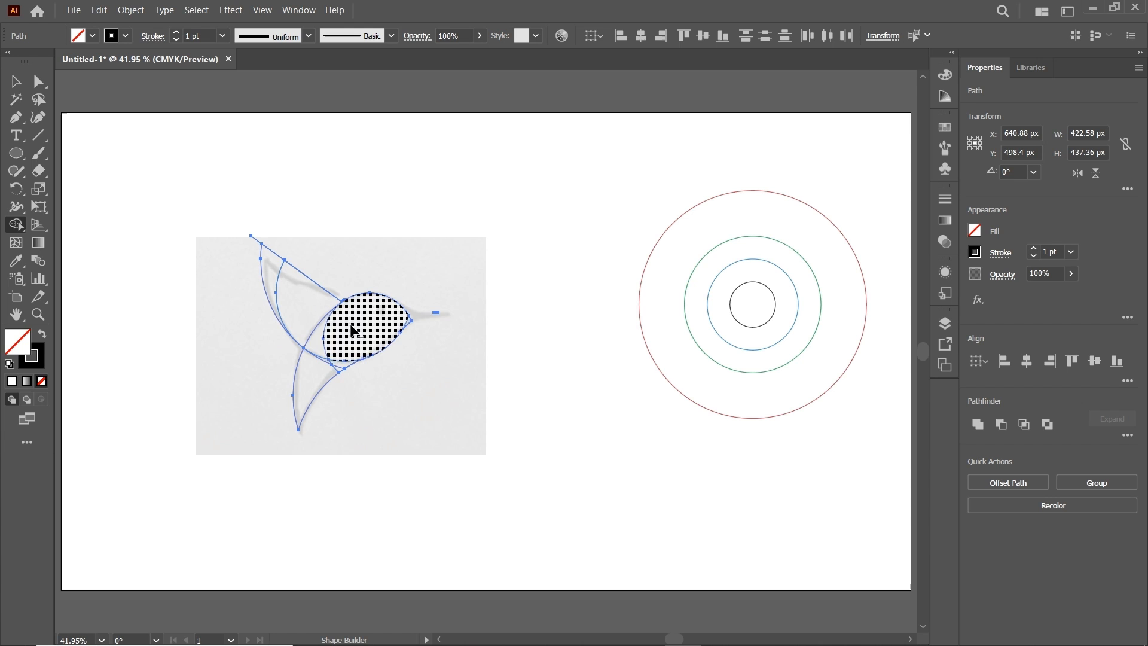
pyautogui.keyDown('alt'); pyautogui.click(255, 239); pyautogui.keyUp('alt')
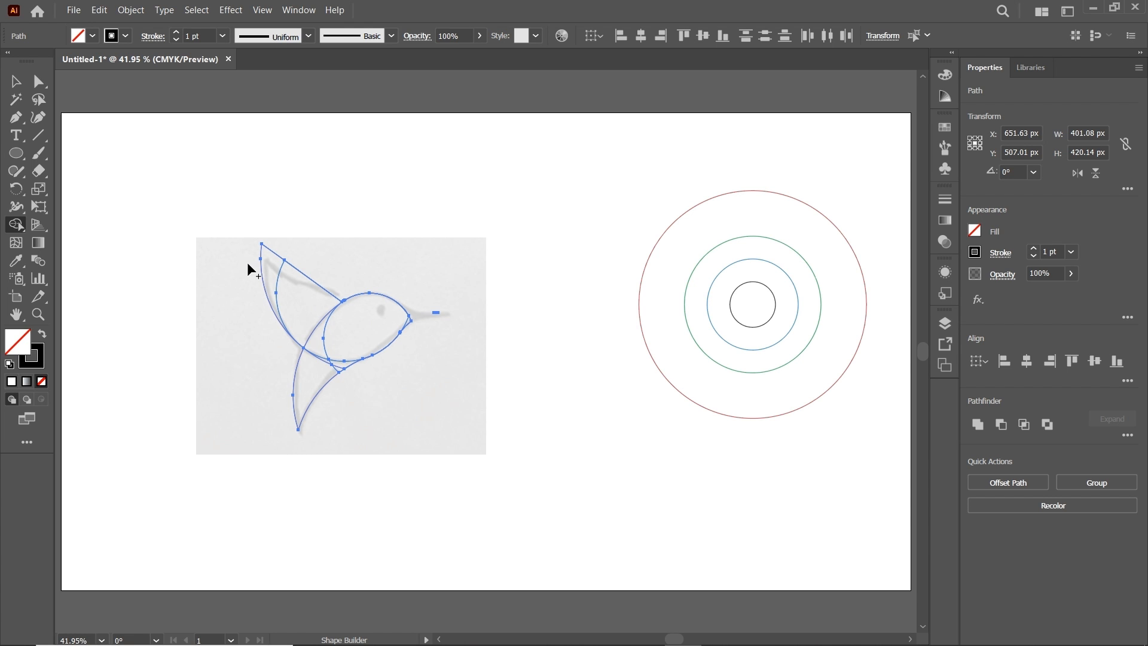
pyautogui.keyDown('alt'); pyautogui.click(434, 312); pyautogui.keyUp('alt')
# Step: Merge the remaining regions with the Shape Builder into one upper wing, one lower wing and one body shape
pyautogui.press('z')
pyautogui.moveTo(322, 328); pyautogui.dragTo(486, 401)
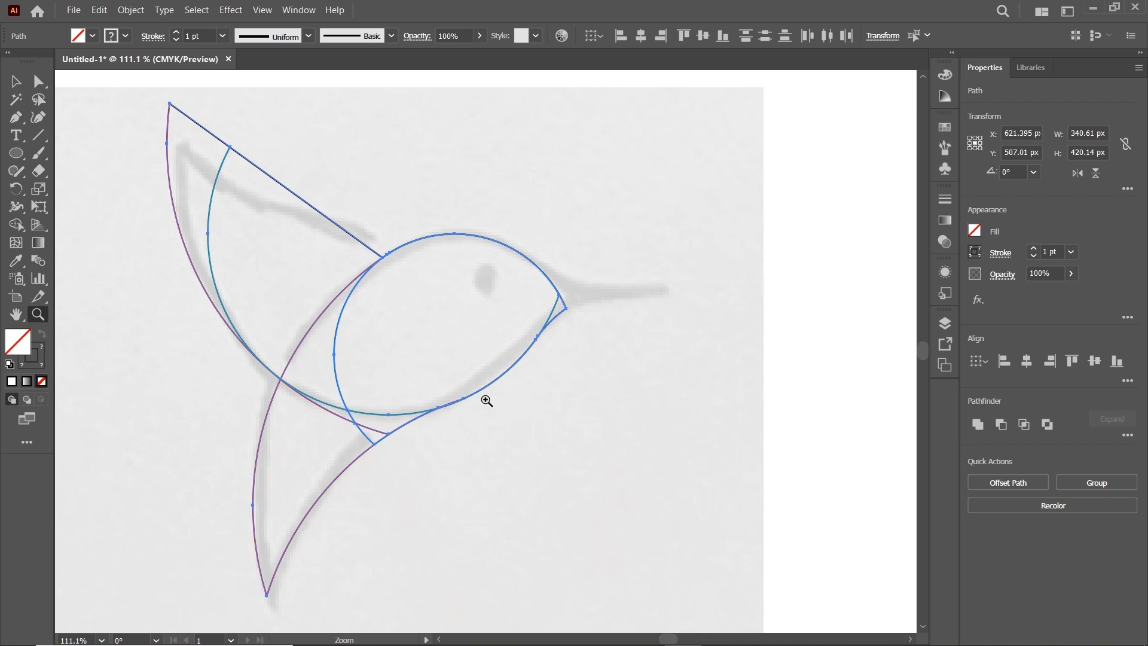
pyautogui.click(18, 228)
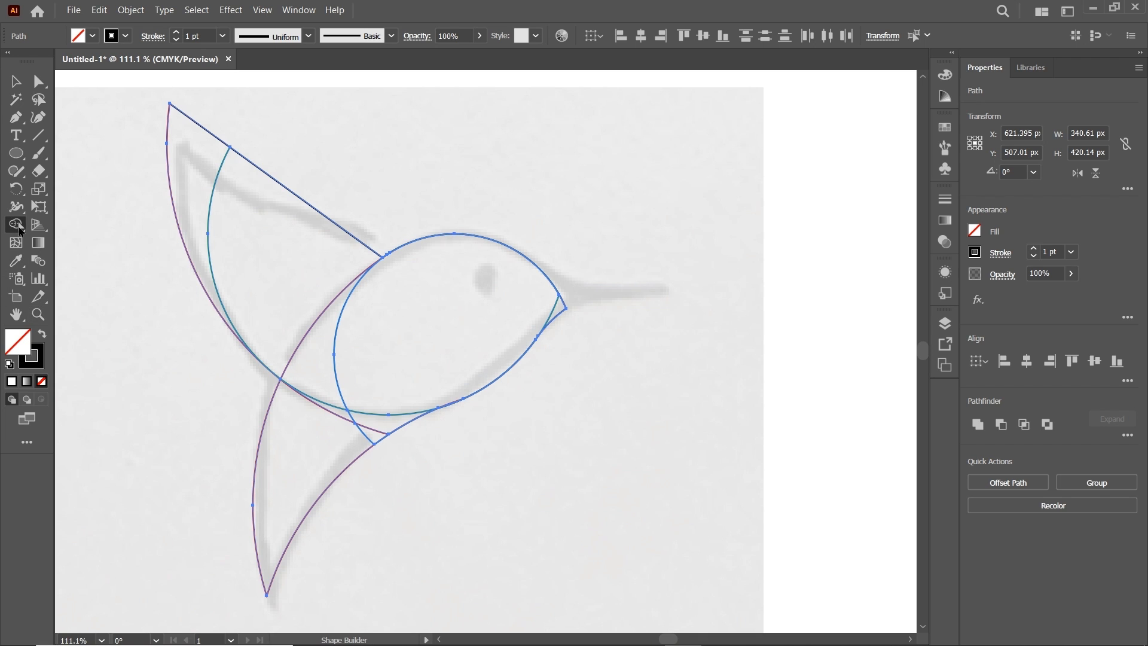
pyautogui.moveTo(206, 174); pyautogui.dragTo(265, 244)
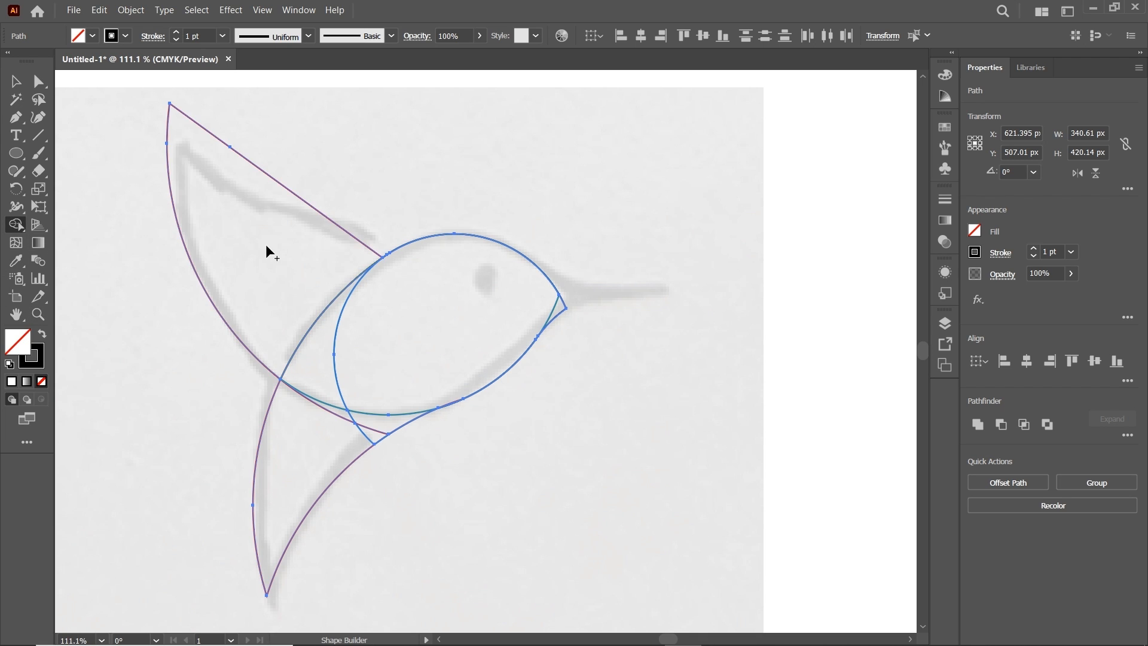
pyautogui.moveTo(277, 483)
pyautogui.mouseDown()
pyautogui.moveTo(350, 447)
pyautogui.moveTo(341, 413)
pyautogui.moveTo(308, 454)
pyautogui.mouseUp()
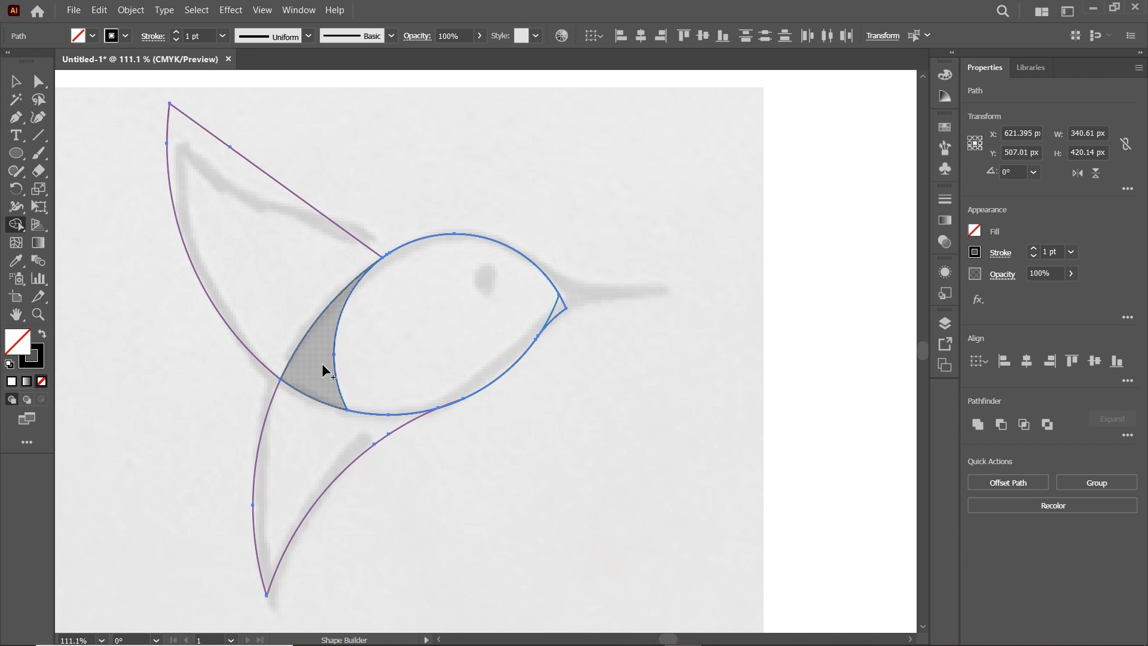
pyautogui.moveTo(323, 365)
pyautogui.mouseDown()
pyautogui.moveTo(431, 348)
pyautogui.moveTo(560, 305)
pyautogui.mouseUp()
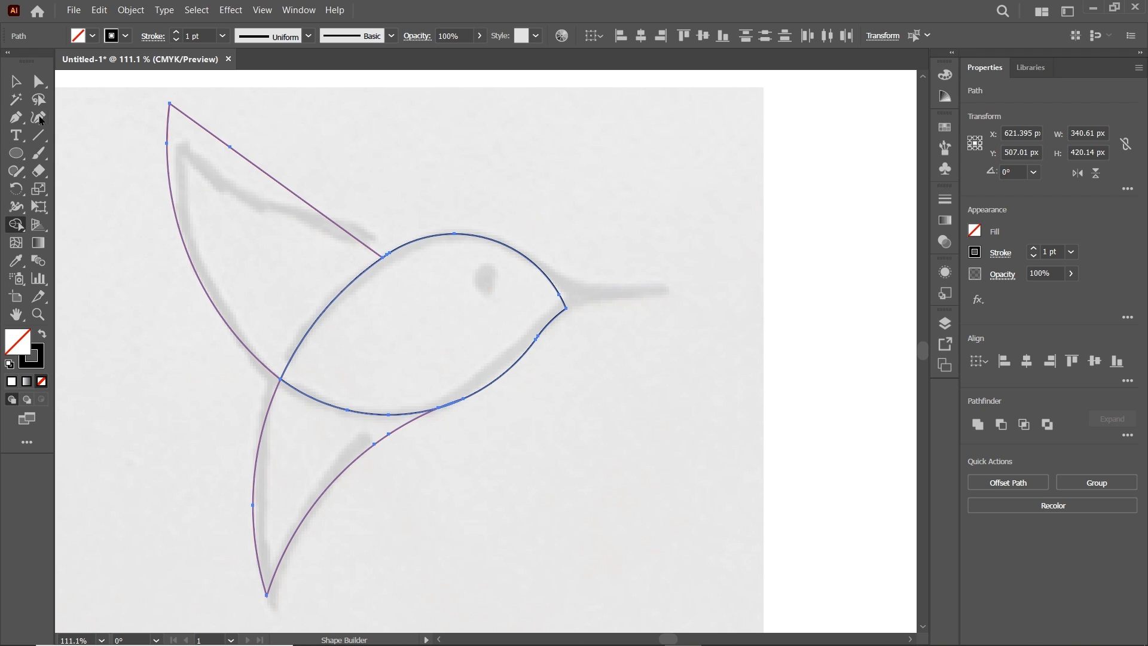
# Step: Set the stroke weight of both wings and the body to 30 pt
pyautogui.click(16, 81)
pyautogui.moveTo(122, 109); pyautogui.dragTo(624, 592)
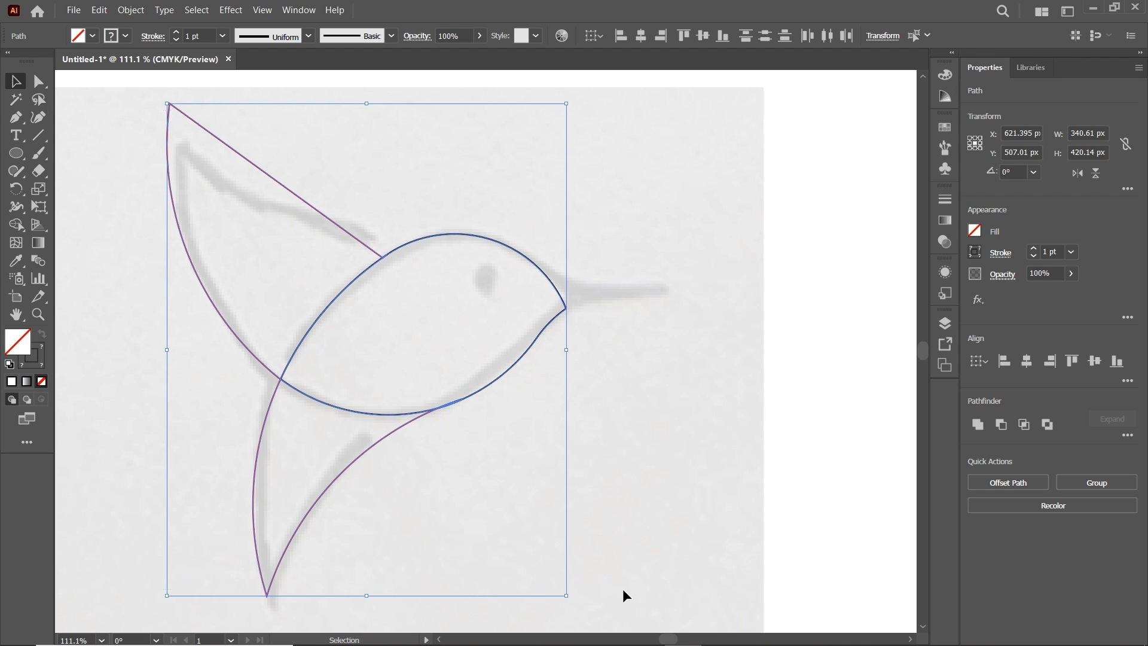
pyautogui.click(204, 36)
pyautogui.write('30')
pyautogui.press('Return')
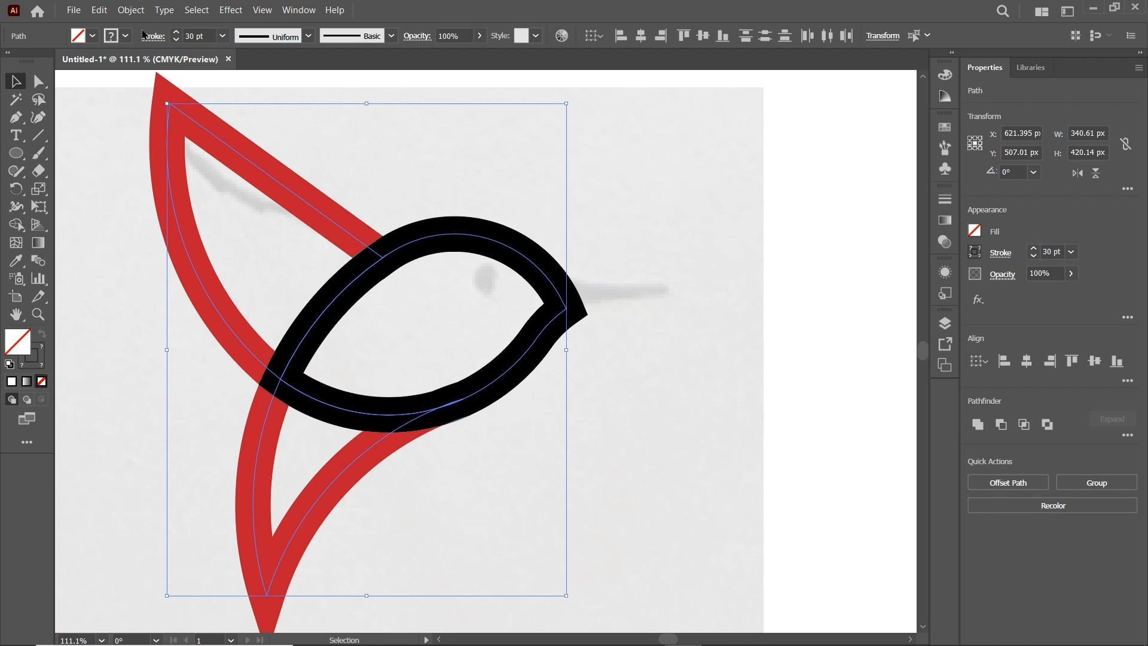
pyautogui.click(385, 189)
# Step: Apply a bevel join to the stroke corners of the lower wing and the upper wing
pyautogui.click(325, 486)
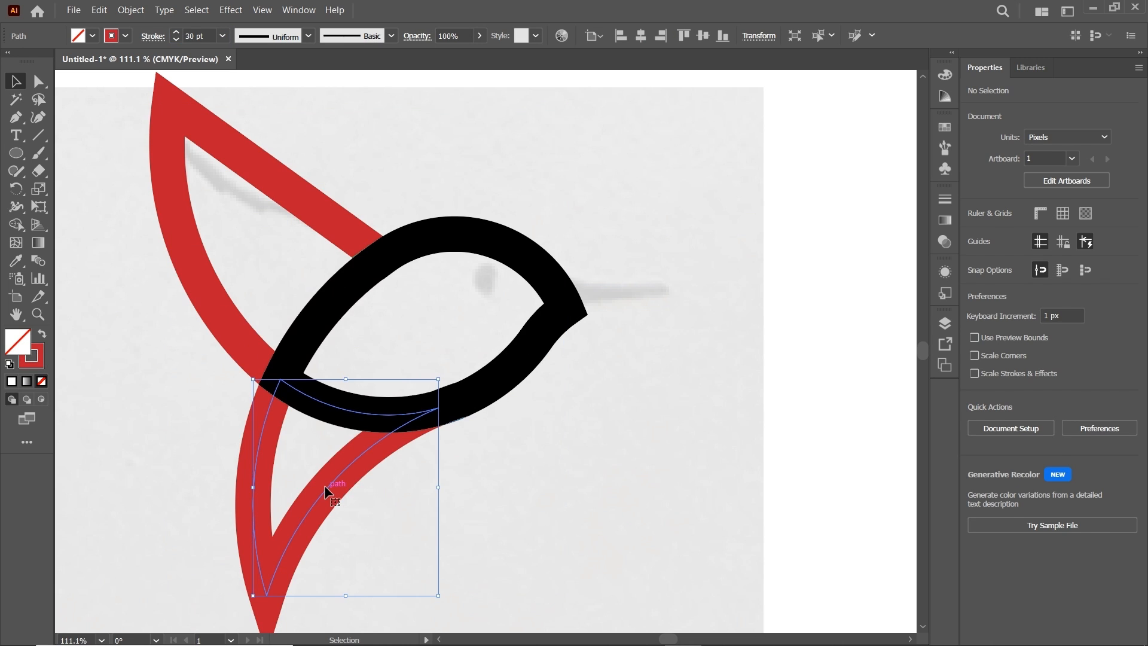
pyautogui.click(153, 37)
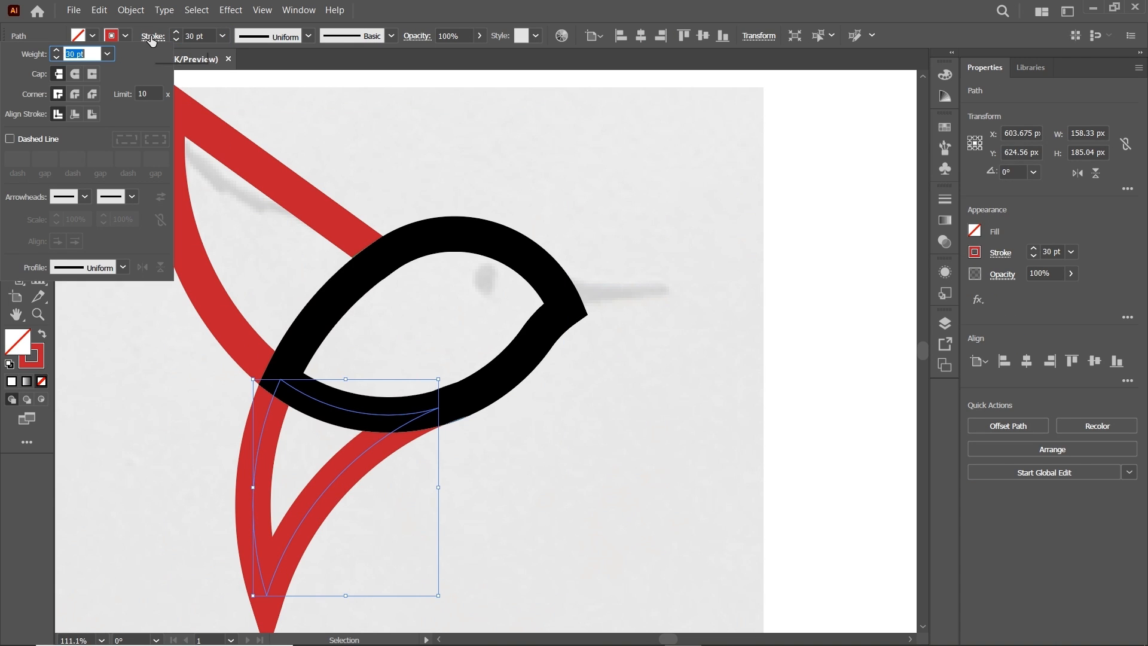
pyautogui.click(91, 95)
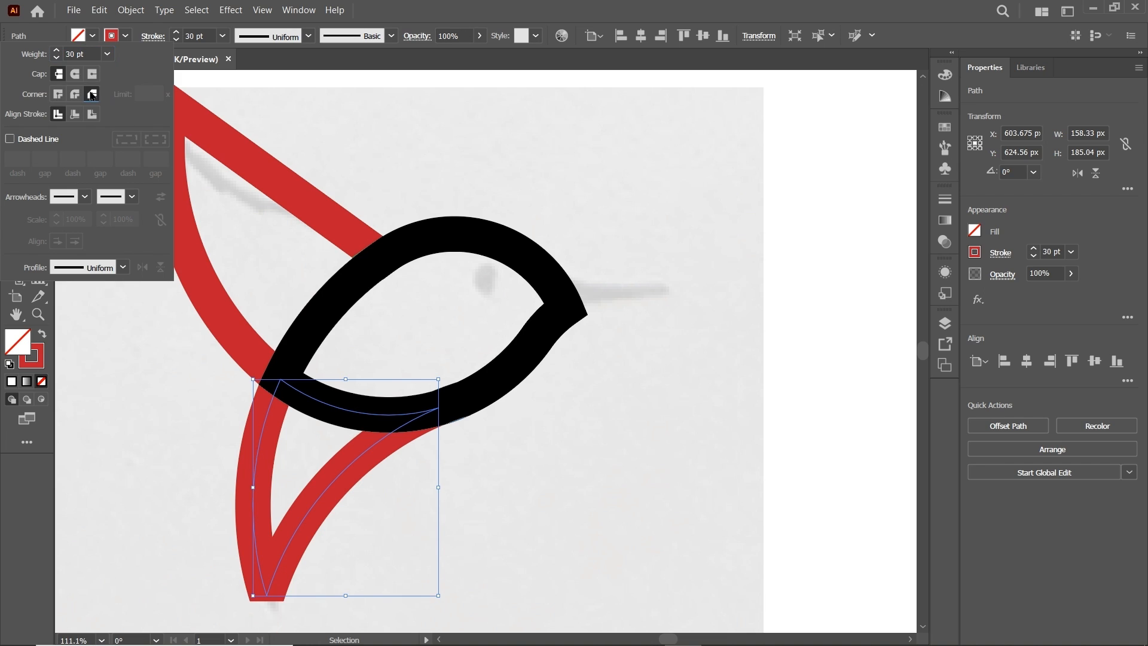
pyautogui.click(188, 255)
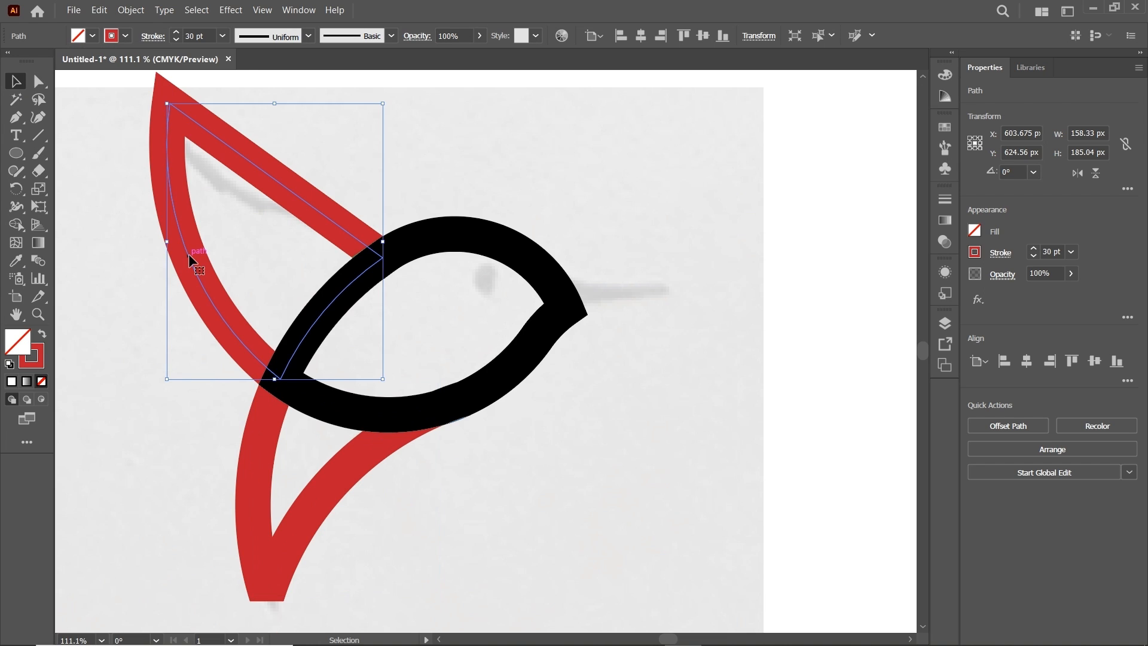
pyautogui.click(150, 36)
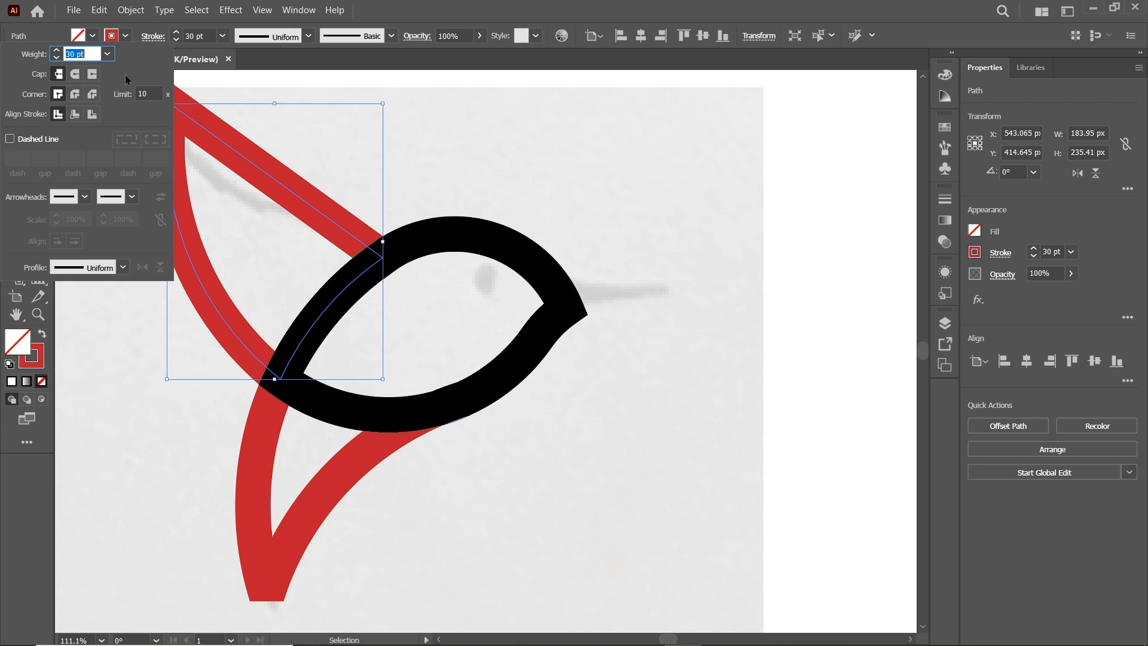
pyautogui.click(92, 94)
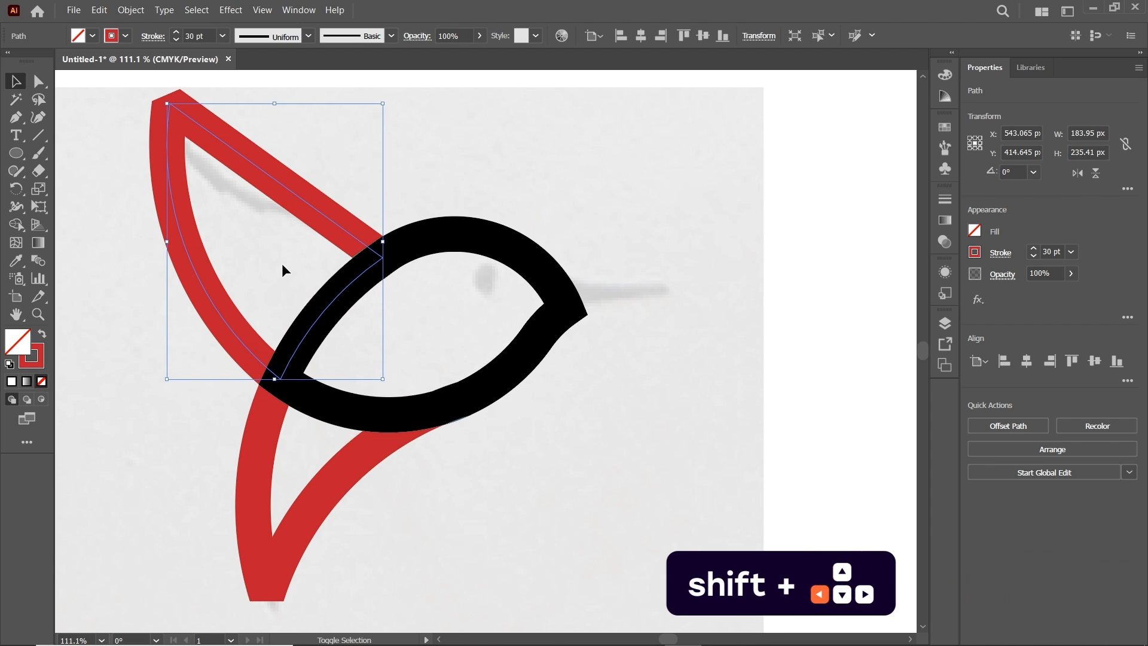
# Step: Move the upper wing 50 px to the left and delete its segment facing the body
pyautogui.hotkey('shift', 'Left')
pyautogui.hotkey('shift', 'Left')
pyautogui.hotkey('shift', 'Left')
pyautogui.hotkey('shift', 'Left')
pyautogui.hotkey('shift', 'Left')
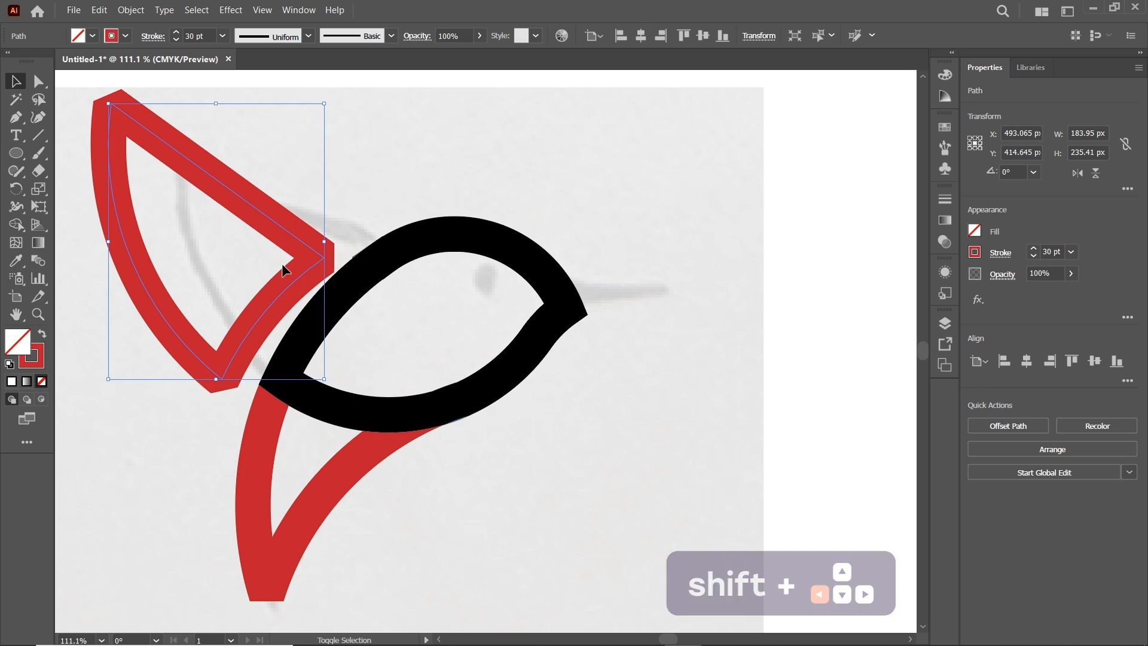
pyautogui.click(34, 88)
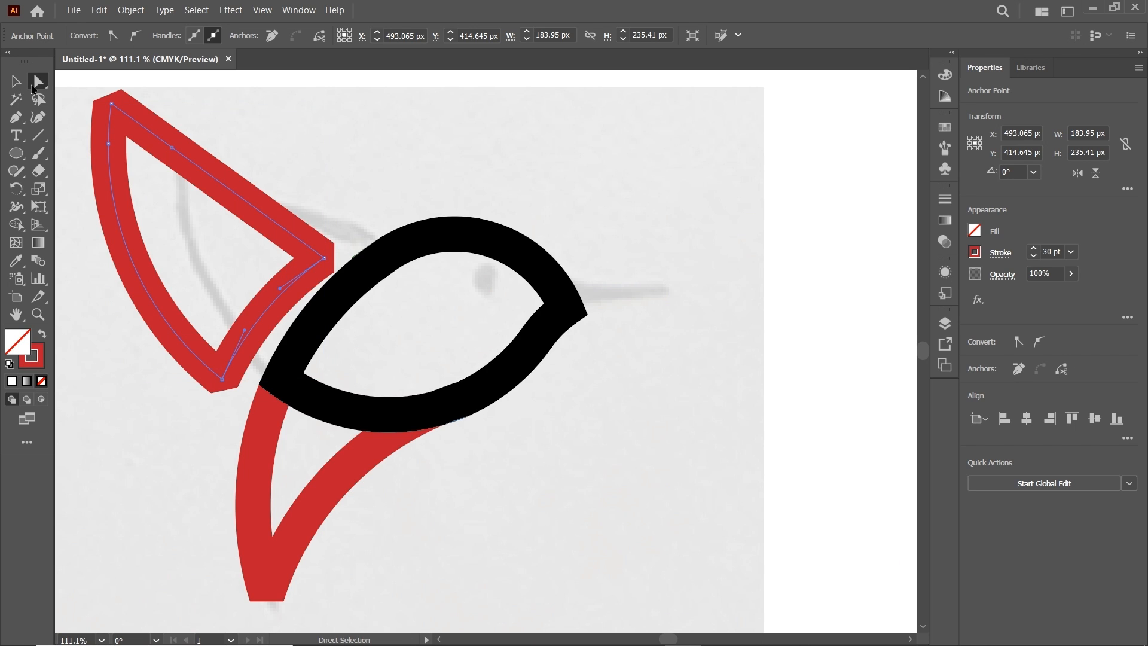
pyautogui.moveTo(235, 289); pyautogui.dragTo(274, 331)
pyautogui.press('Delete')
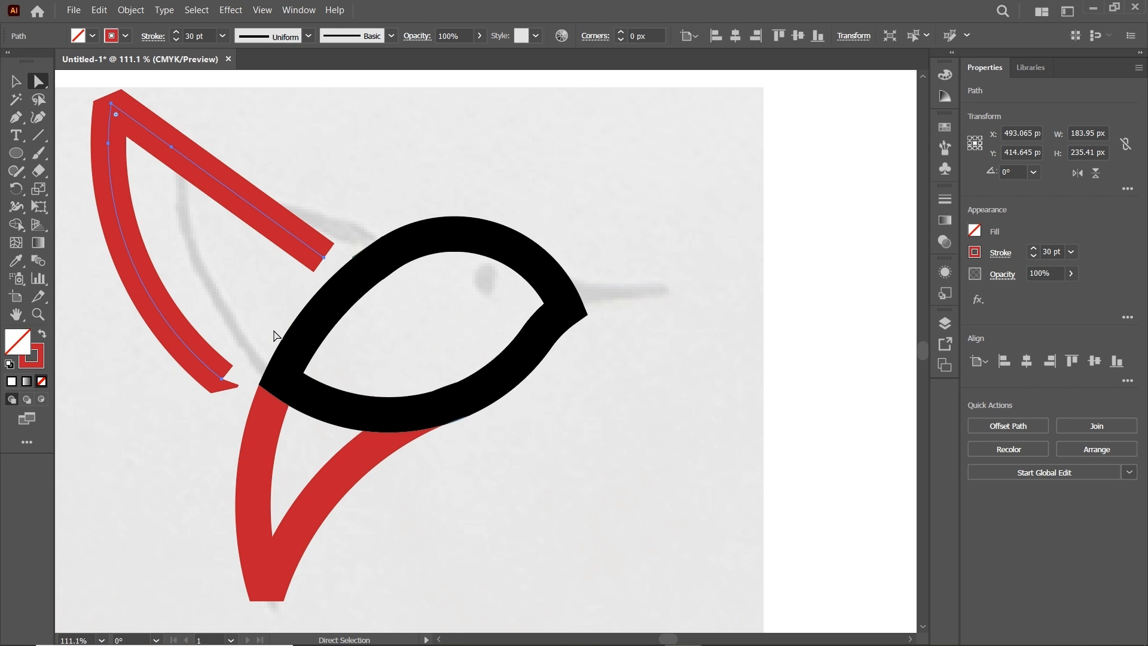
# Step: Give the open upper wing path projecting caps and move it 50 px right, back against the body
pyautogui.click(153, 36)
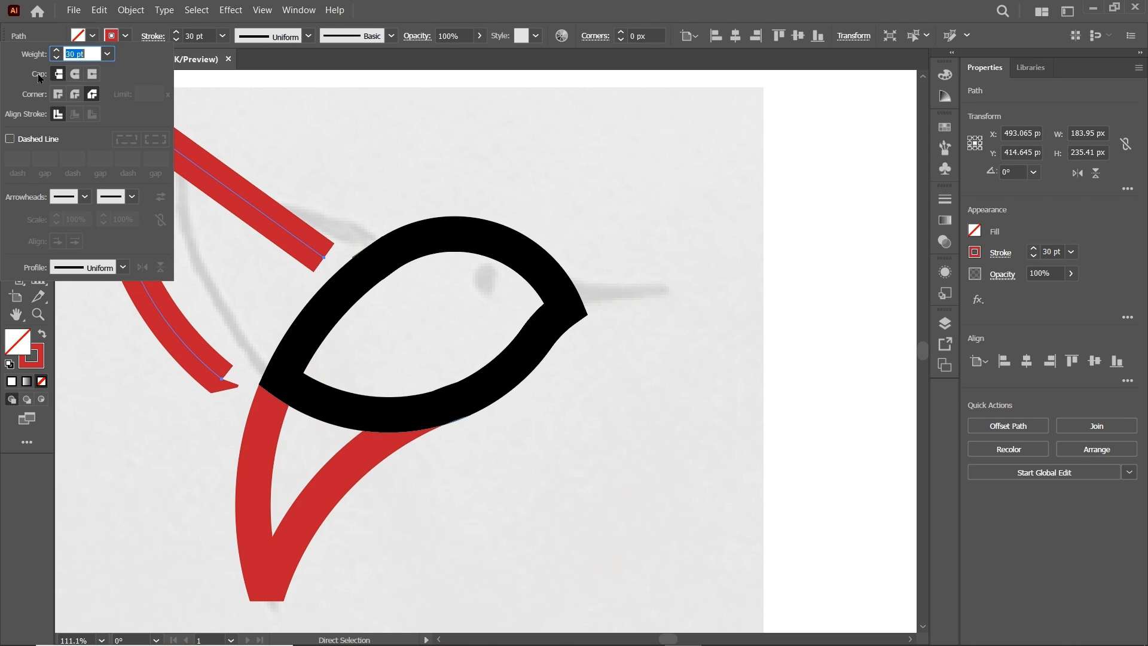
pyautogui.click(92, 75)
pyautogui.press('v')
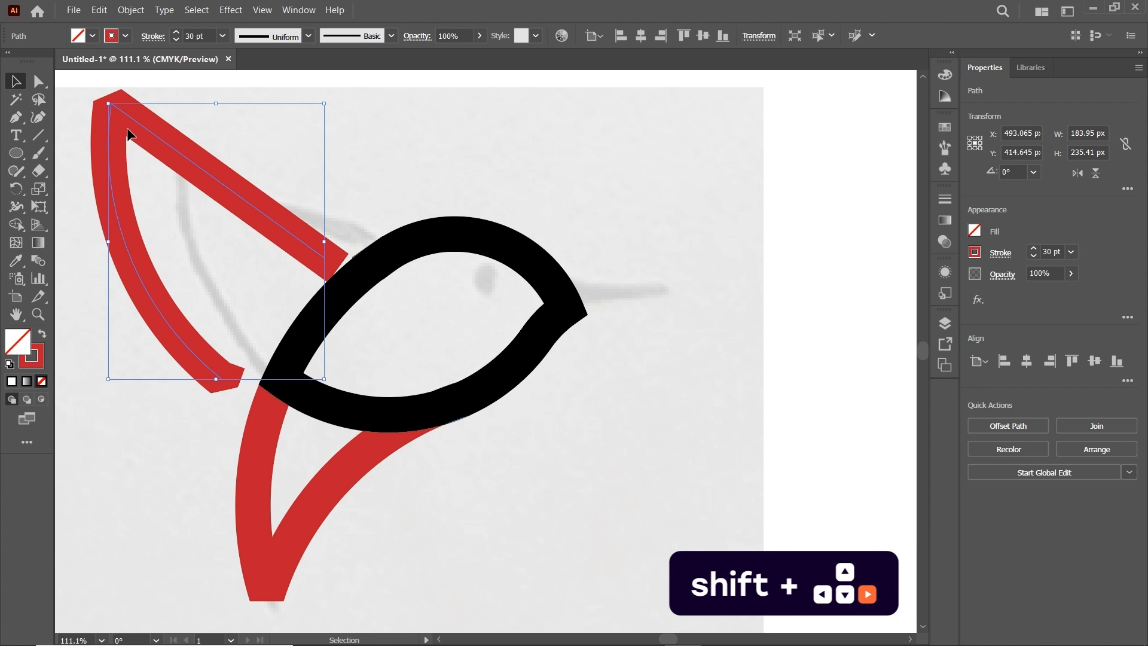
pyautogui.hotkey('shift', 'Right')
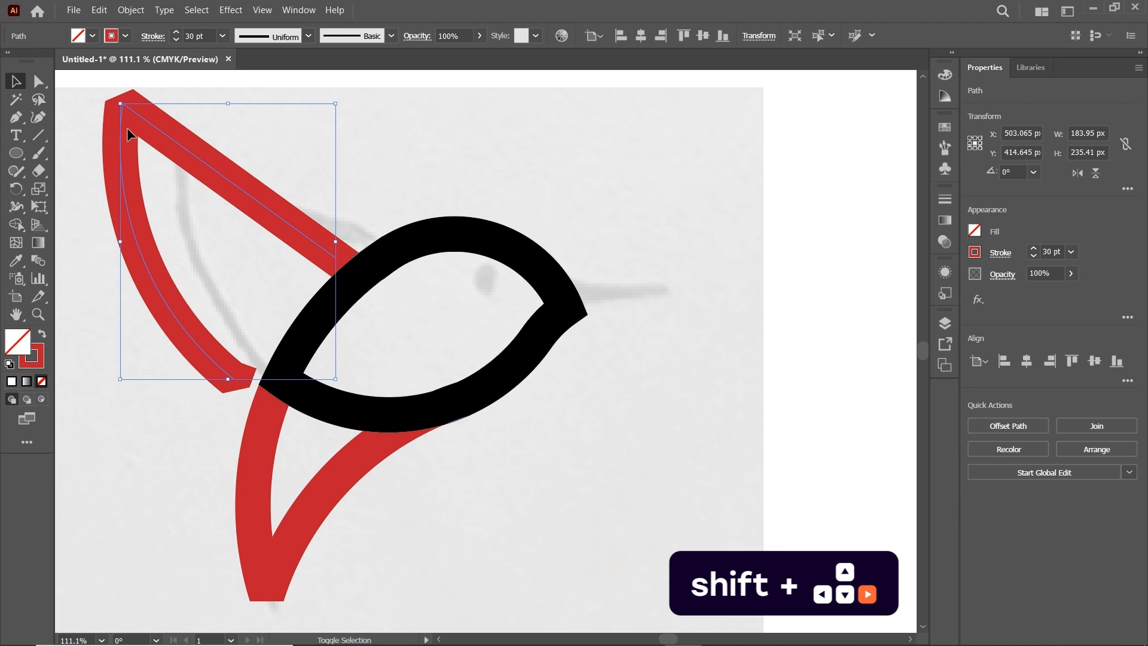
pyautogui.hotkey('shift', 'Right')
pyautogui.hotkey('shift', 'Right')
pyautogui.hotkey('shift', 'Right')
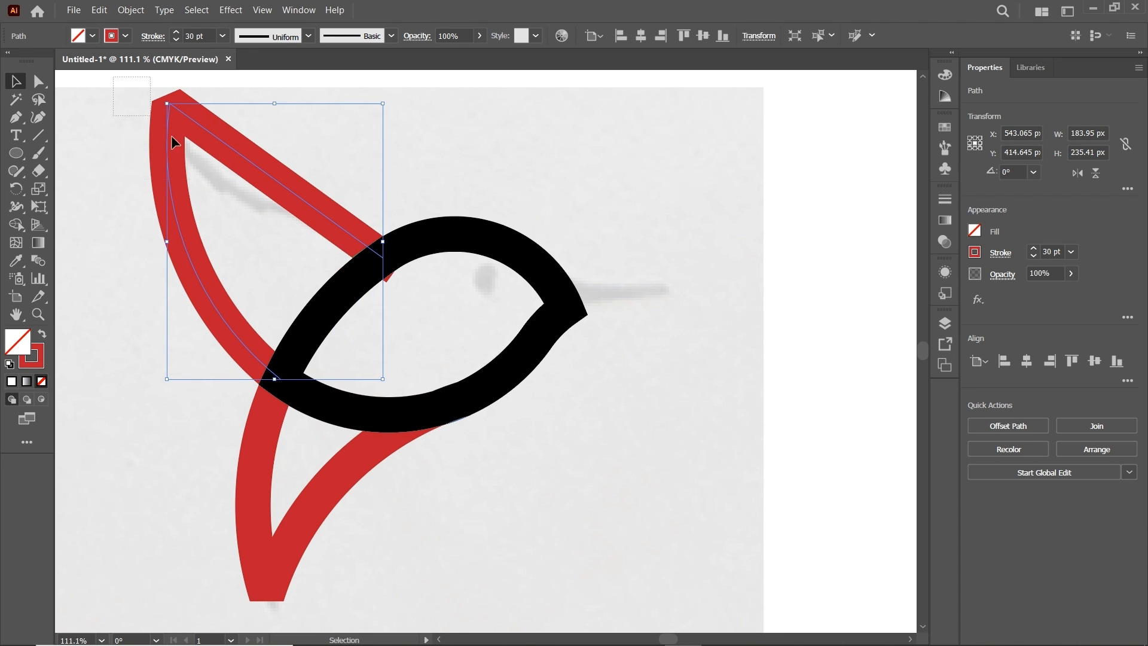
# Step: Select both wings and the body and convert their strokes to filled shapes with Outline Stroke
pyautogui.moveTo(171, 135); pyautogui.dragTo(692, 606)
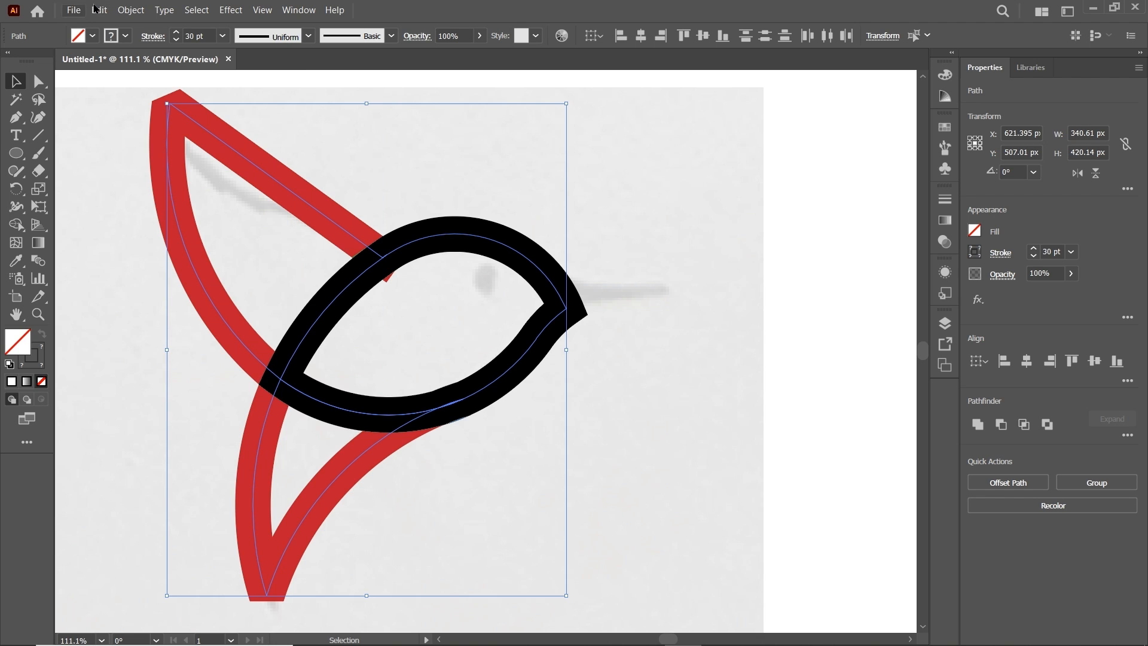
pyautogui.click(131, 10)
pyautogui.moveTo(239, 338)
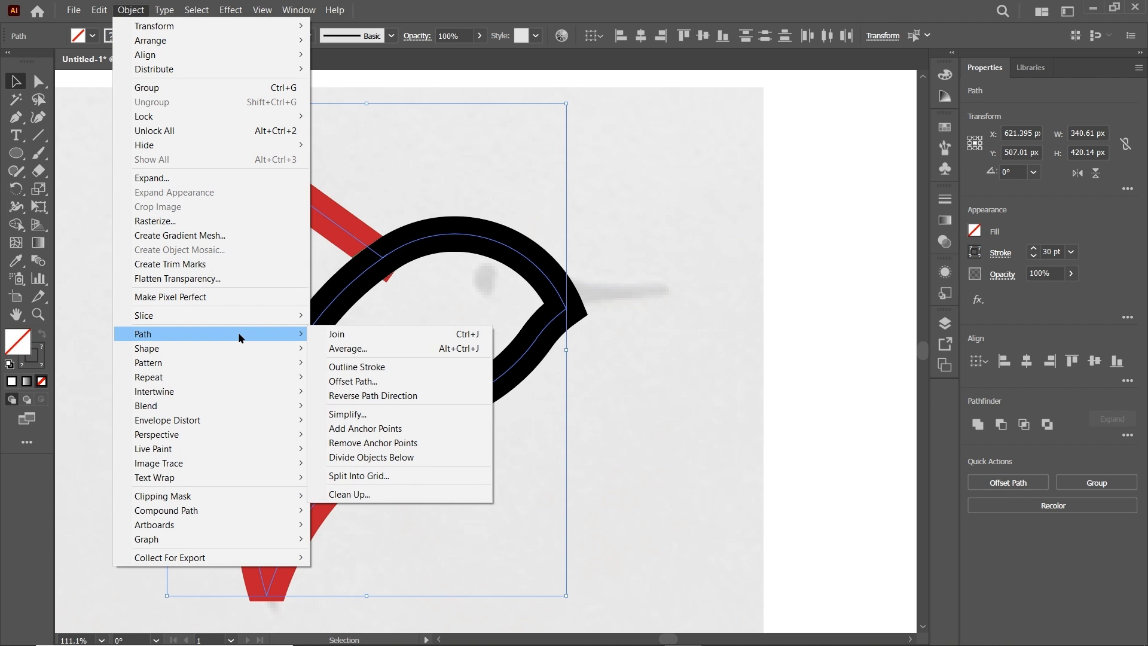
pyautogui.click(359, 366)
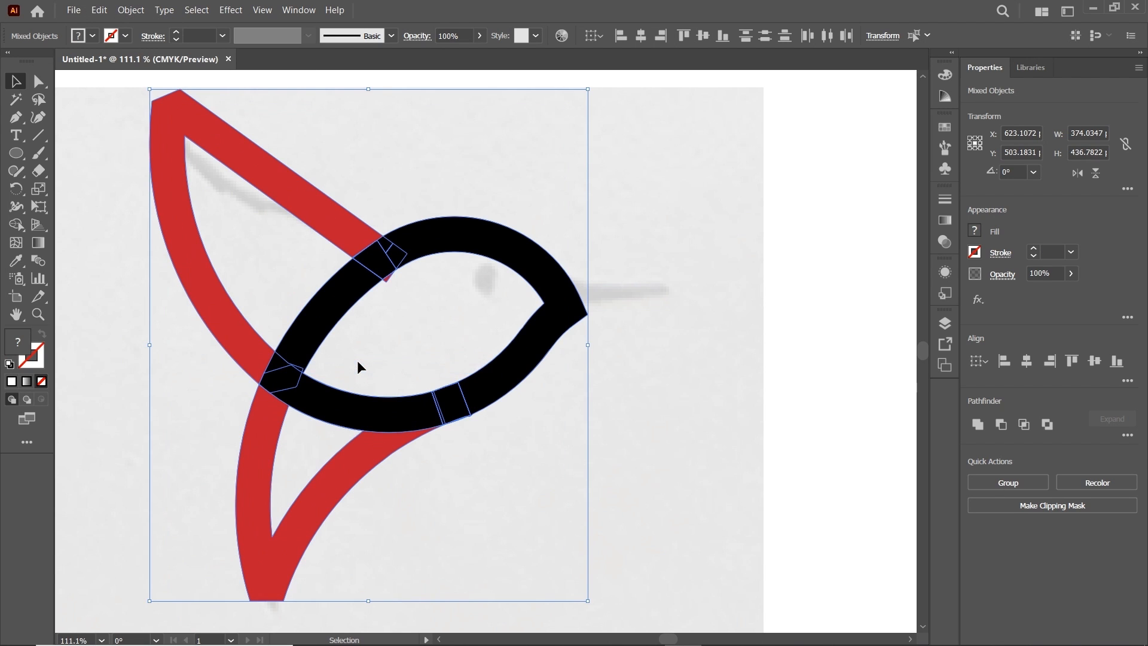
# Step: Set the opacity of the outlined wings and body to 50% and deselect them
pyautogui.click(1048, 273)
pyautogui.write('50')
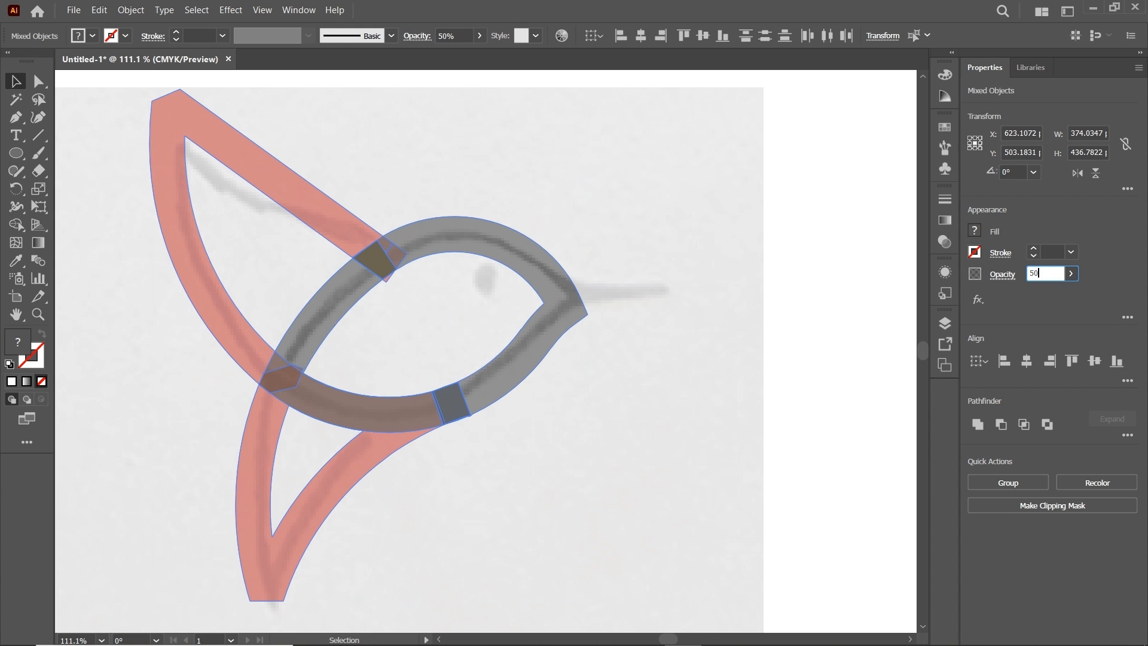
pyautogui.click(682, 260)
# Step: Create a 10 px offset path with miter joins around the body outline
pyautogui.click(513, 243)
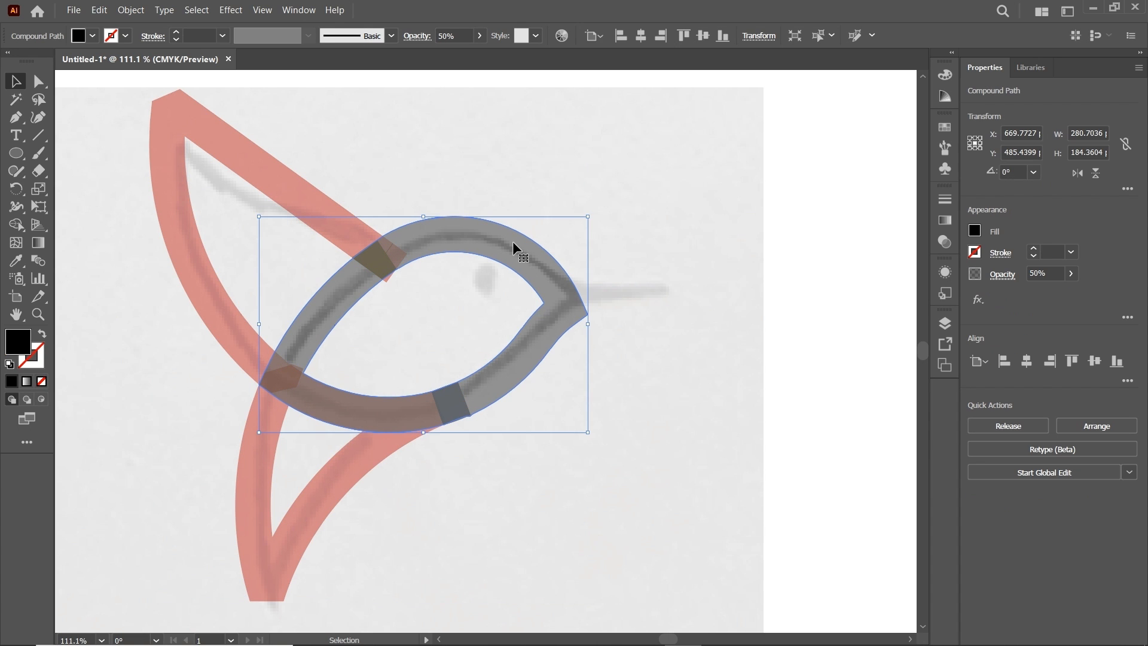
pyautogui.click(135, 10)
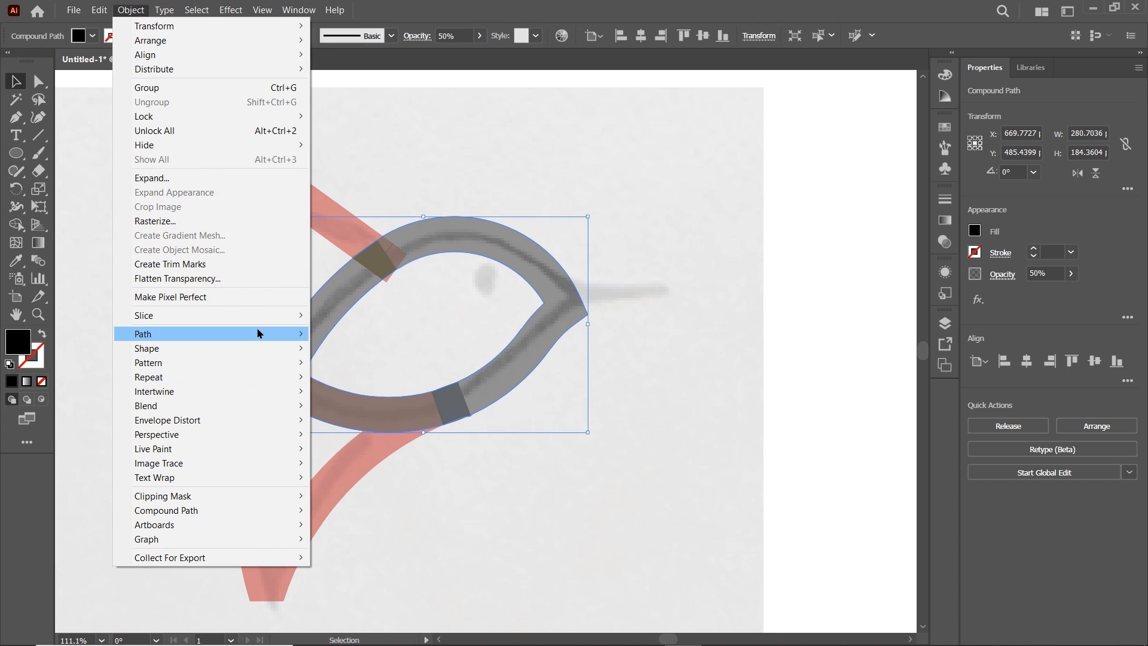
pyautogui.moveTo(259, 333)
pyautogui.click(376, 381)
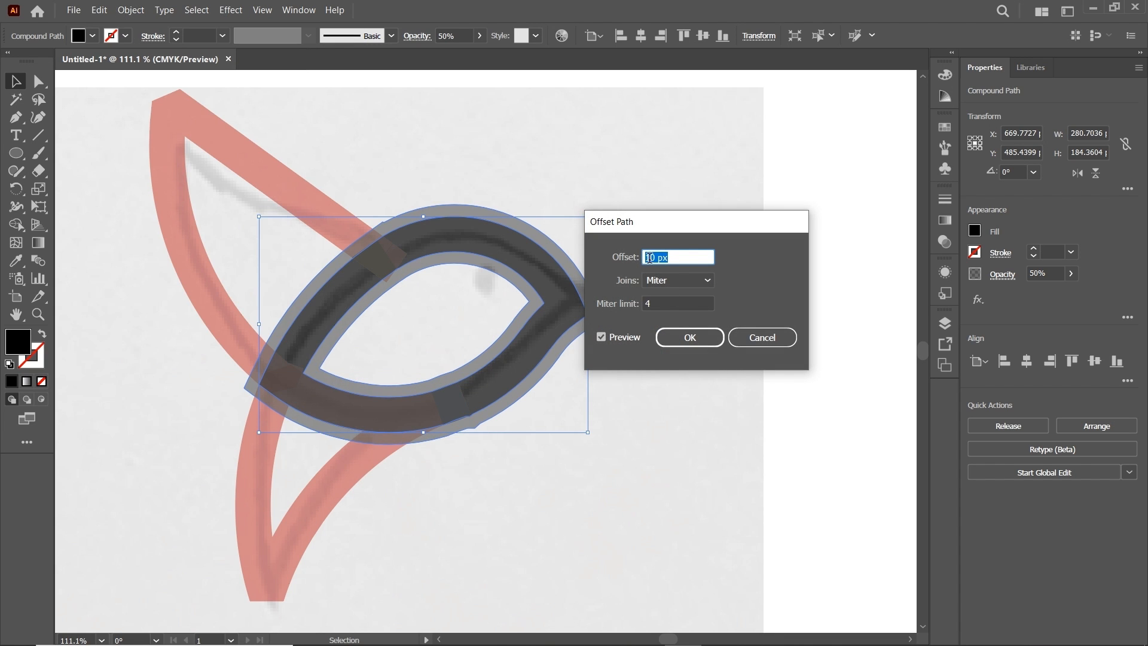
pyautogui.click(687, 339)
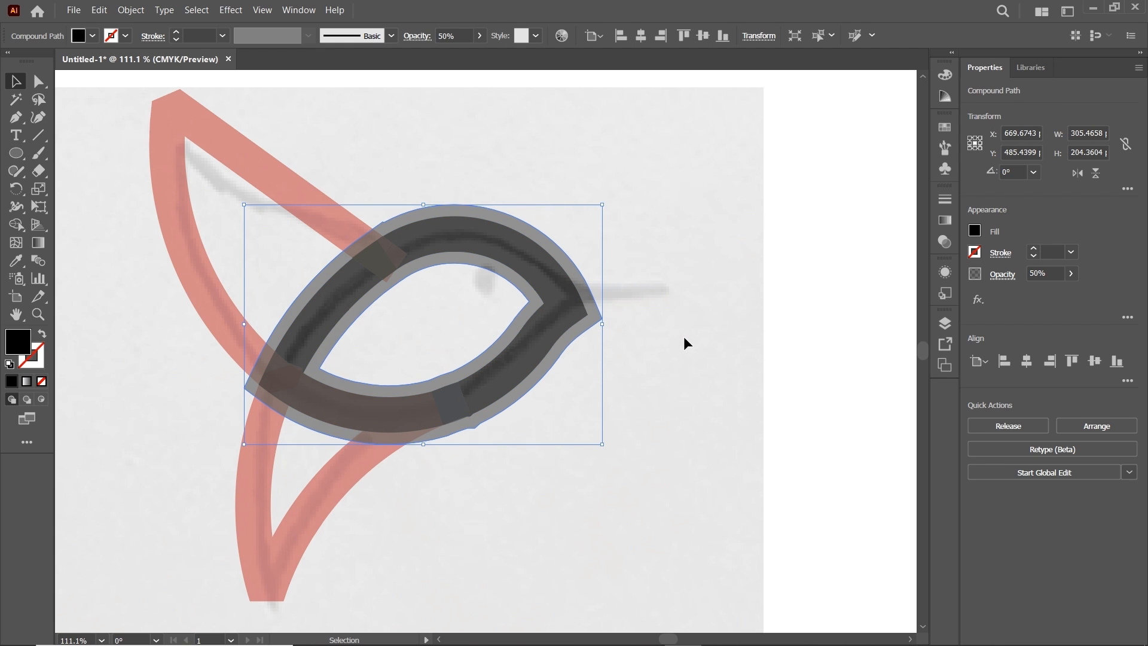
# Step: Select all bird shapes and remove the upper and lower wing pieces within the body's offset band with Shape Builder
pyautogui.moveTo(594, 129); pyautogui.dragTo(196, 522)
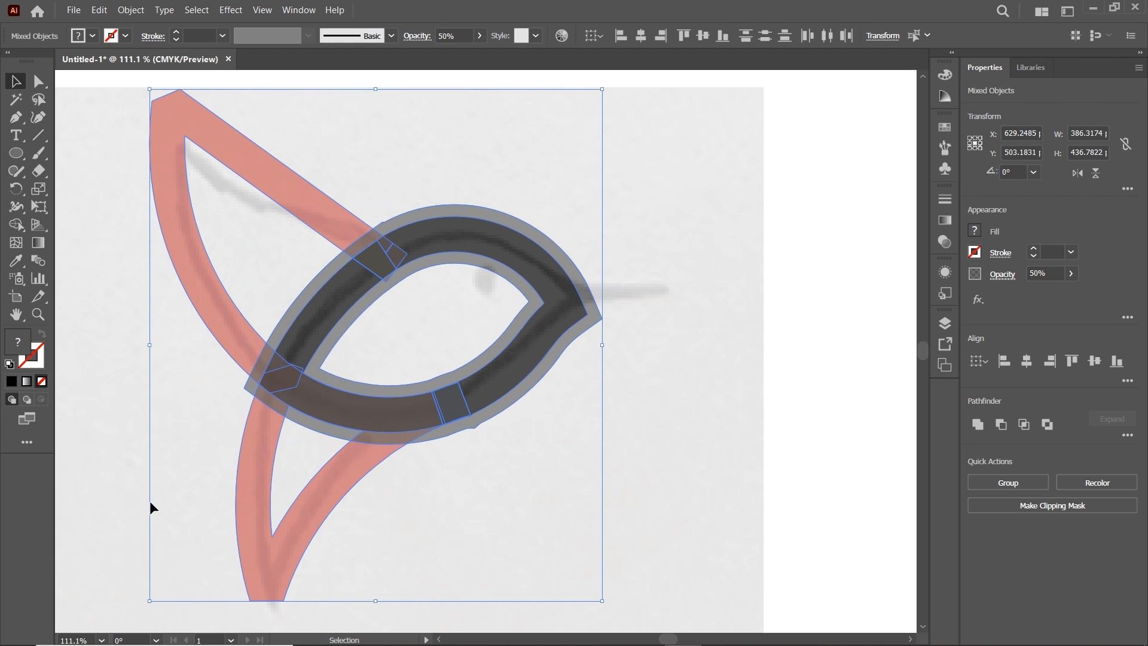
pyautogui.click(18, 226)
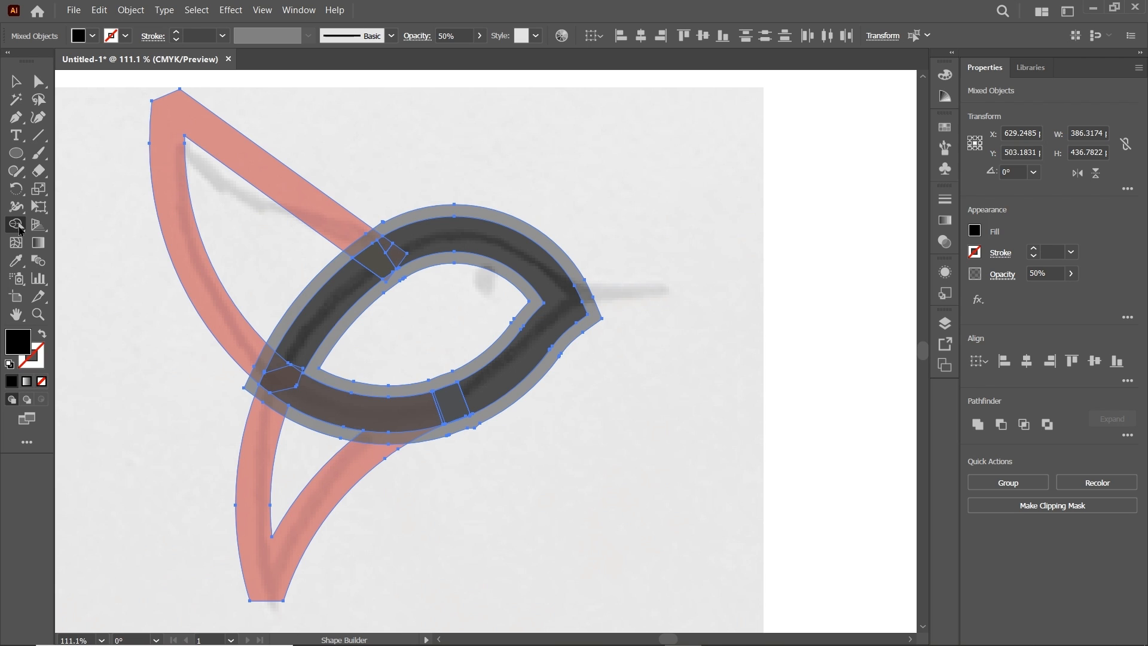
pyautogui.keyDown('alt'); pyautogui.click(360, 243); pyautogui.keyUp('alt')
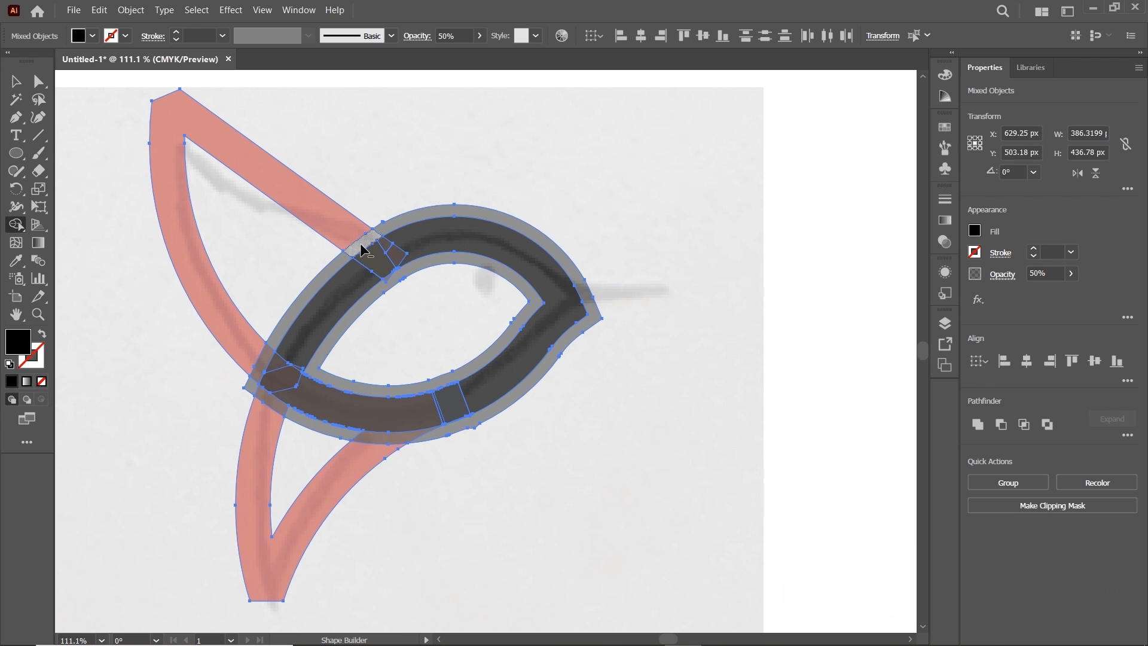
pyautogui.keyDown('alt'); pyautogui.click(393, 442); pyautogui.keyUp('alt')
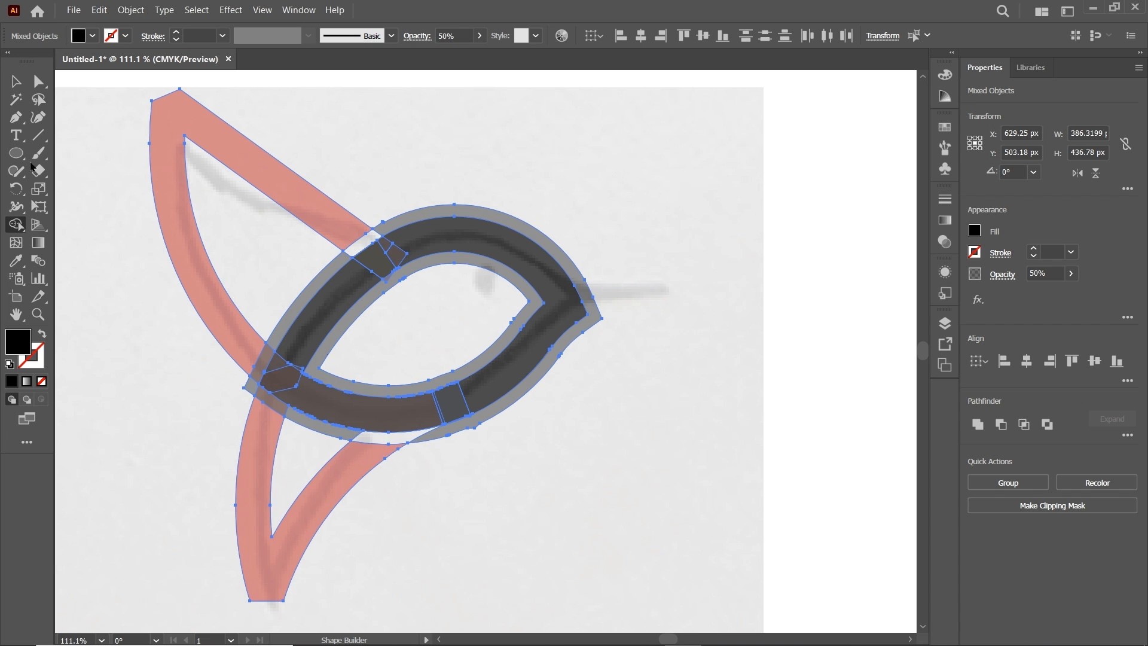
# Step: Delete the body's offset shape, leaving gaps between the body and the wing ends
pyautogui.click(16, 81)
pyautogui.click(591, 166)
pyautogui.click(518, 225)
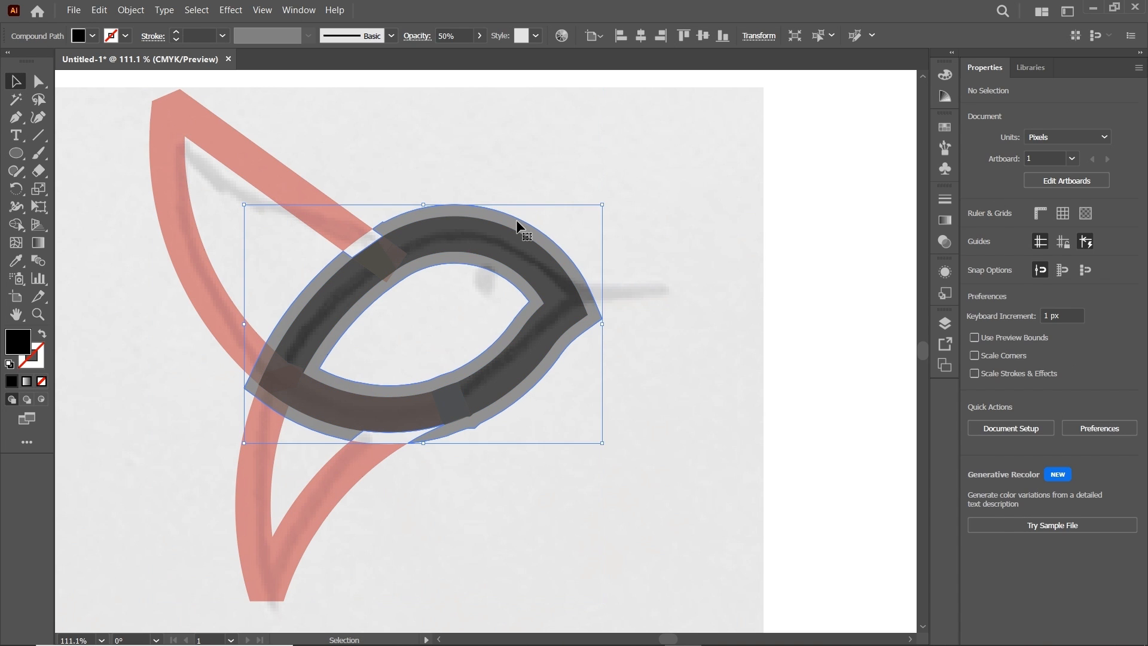
pyautogui.press('Delete')
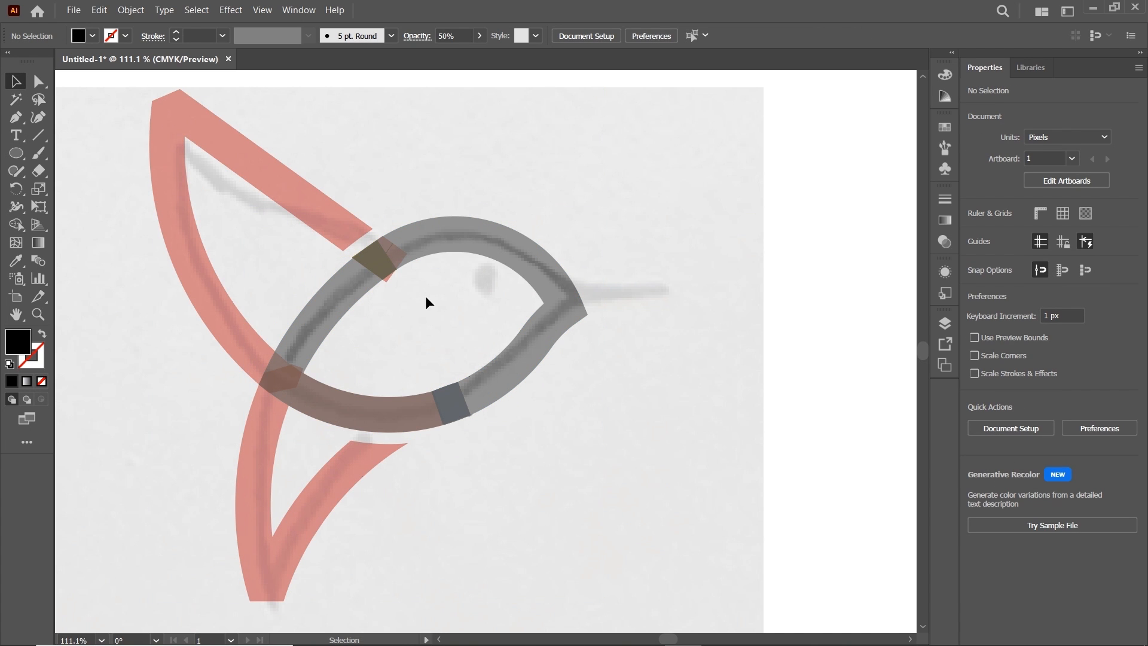
# Step: Cut the body outline to the clipboard to expose the leftover wing fragments beneath it
pyautogui.click(472, 238)
pyautogui.click(97, 12)
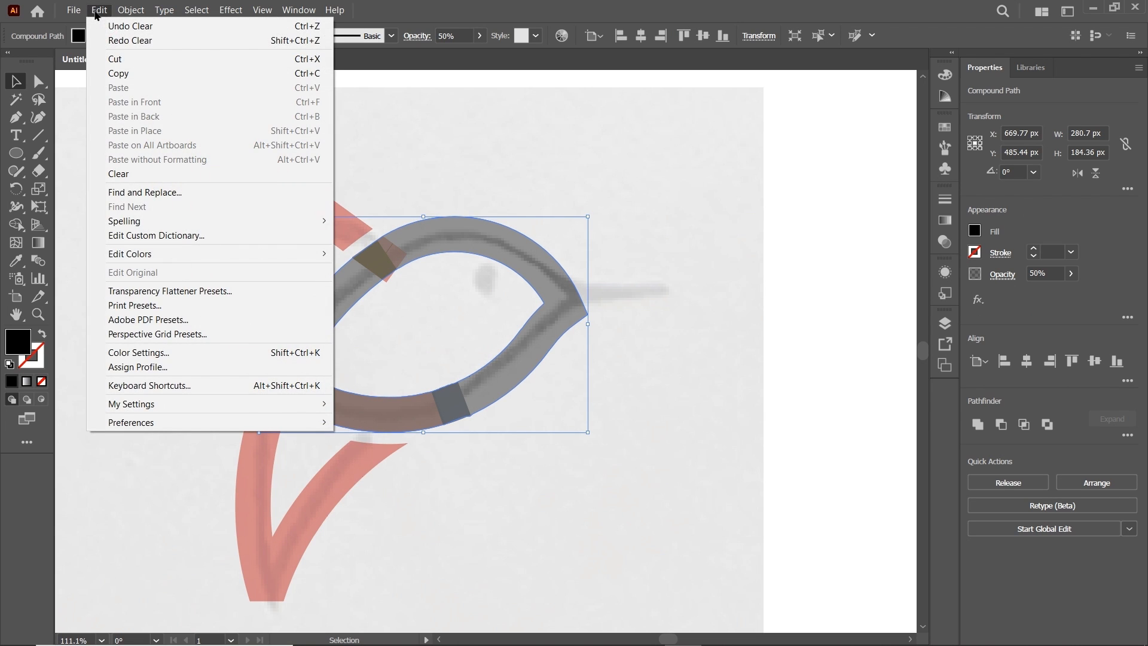
pyautogui.click(108, 59)
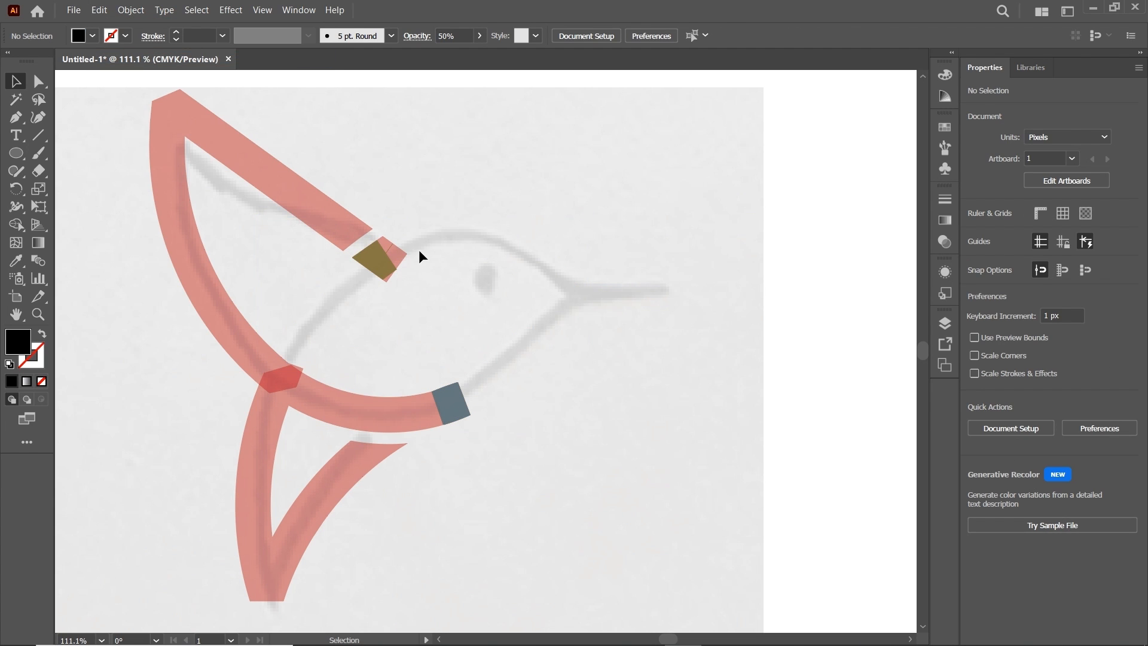
# Step: Delete the leftover fragments at the upper wing's end and the belly, and paste the body back in front
pyautogui.click(378, 282)
pyautogui.press('Delete')
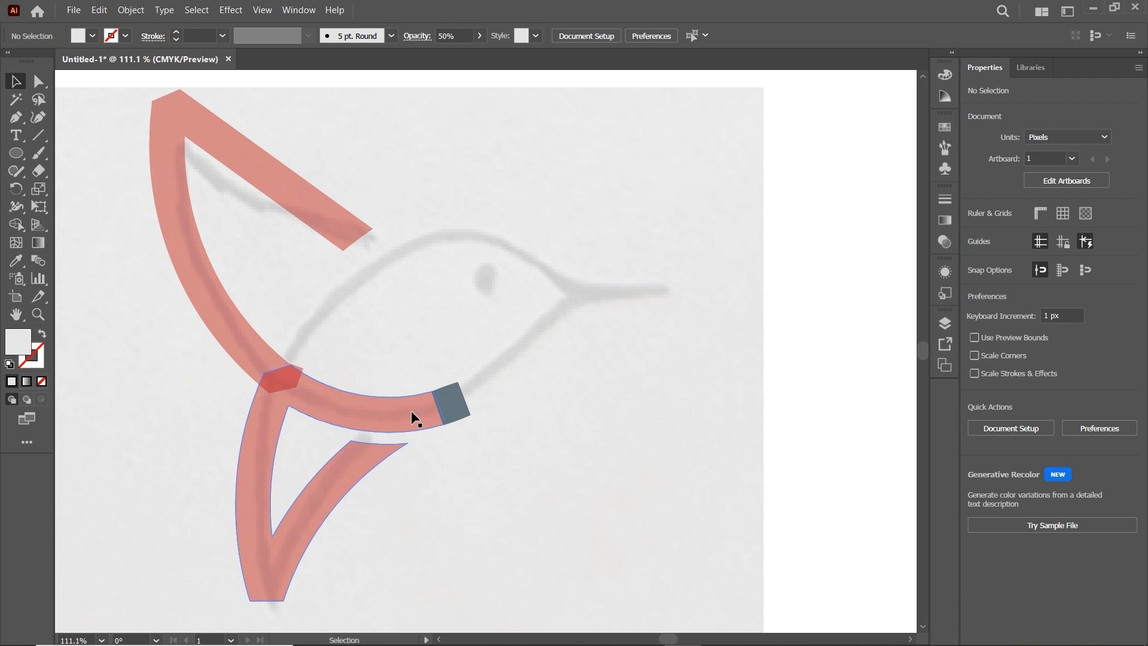
pyautogui.click(452, 401)
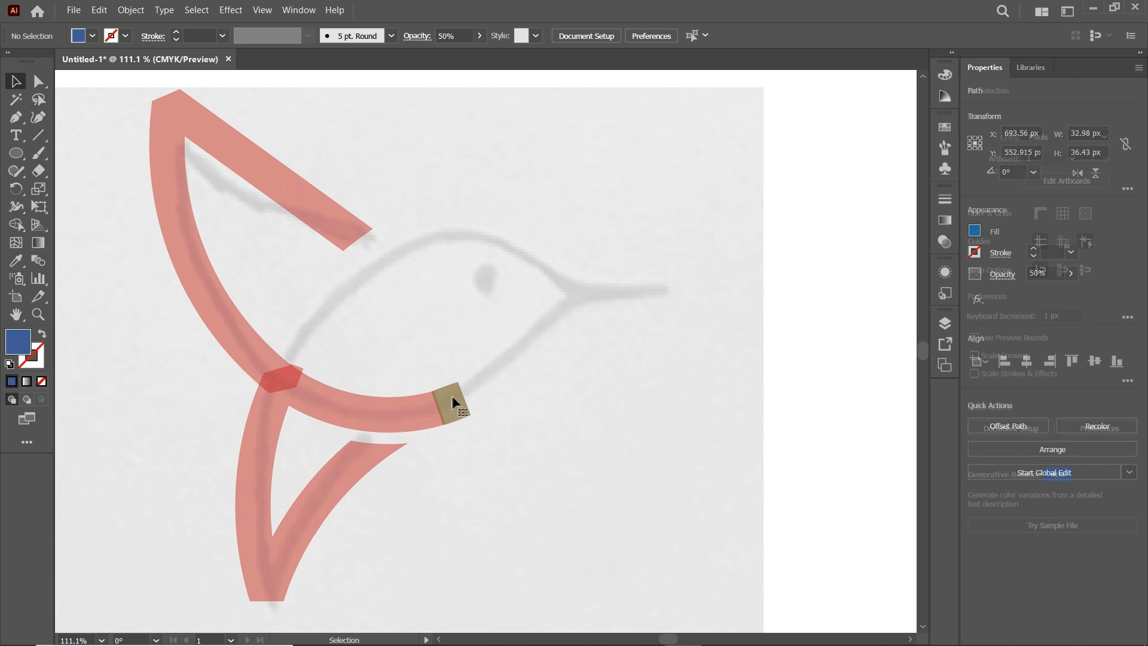
pyautogui.press('Delete')
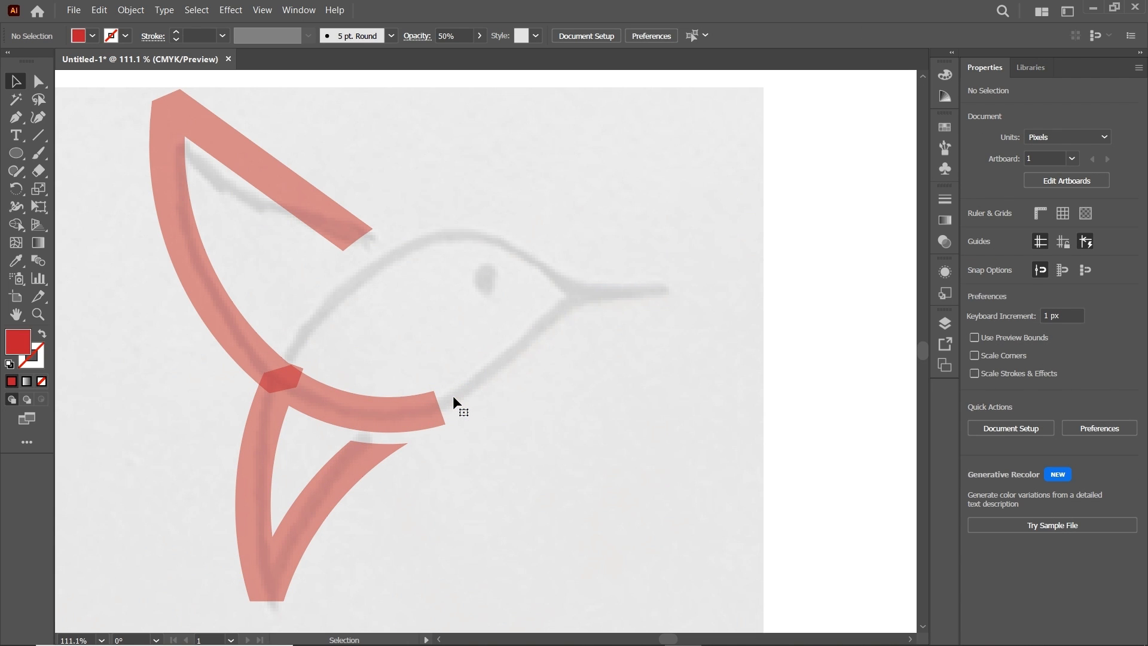
pyautogui.click(100, 10)
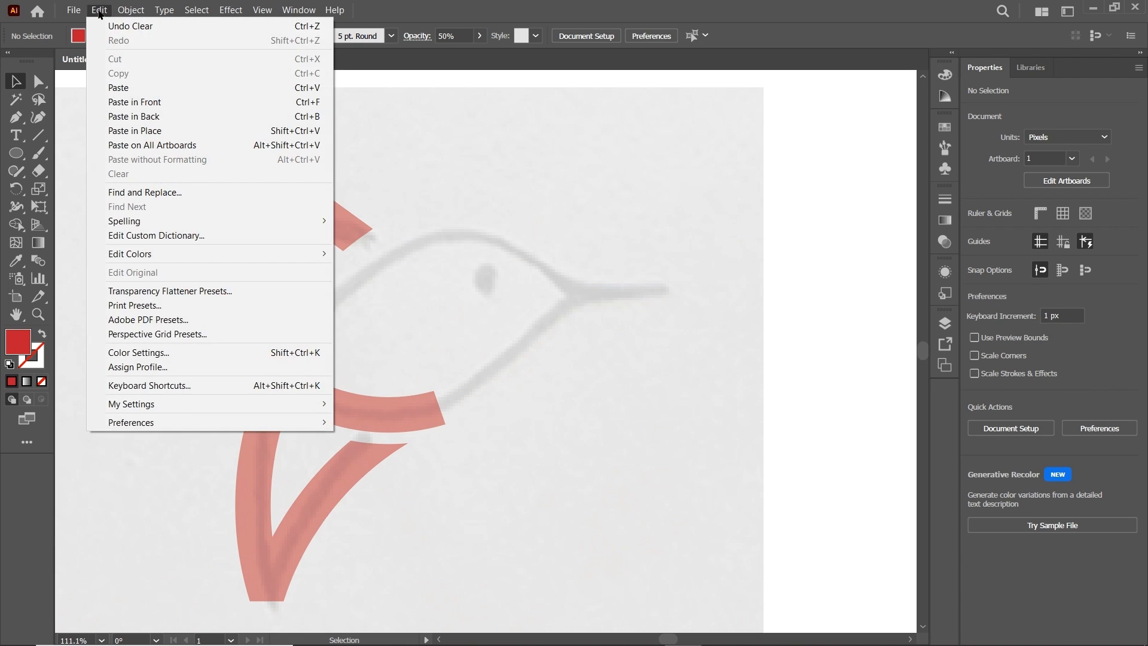
pyautogui.click(147, 103)
# Step: Move the protruding corner anchor of the upper wing's lower end to about X 565.6 px, Y 530.5 px
pyautogui.click(213, 311)
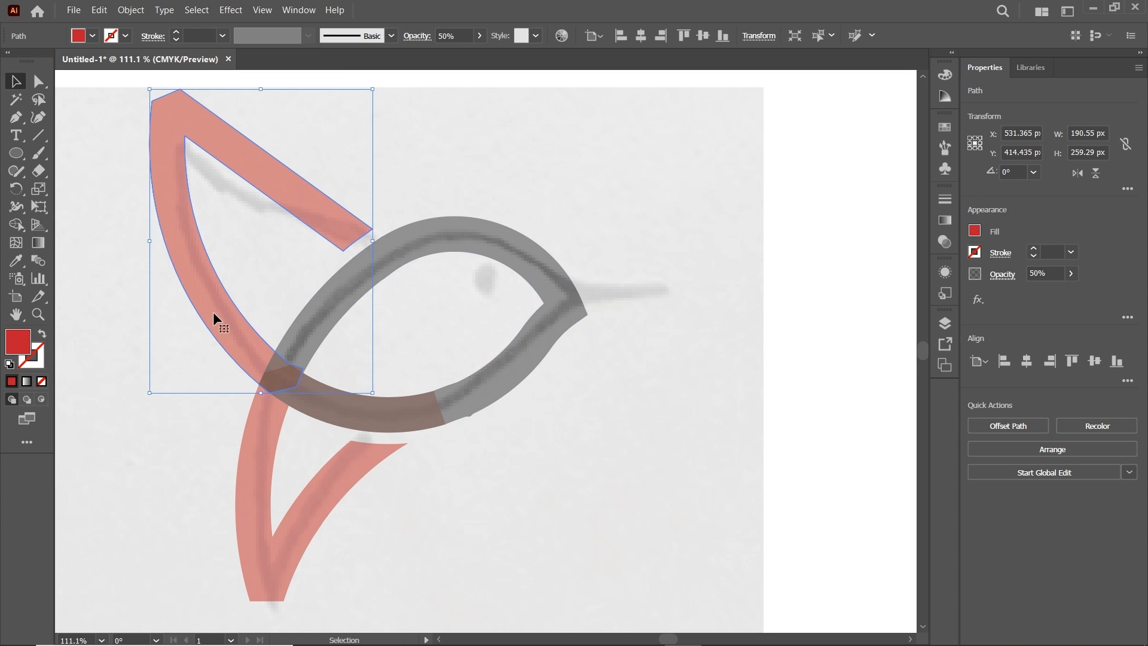
pyautogui.press('z')
pyautogui.moveTo(282, 383); pyautogui.dragTo(559, 444)
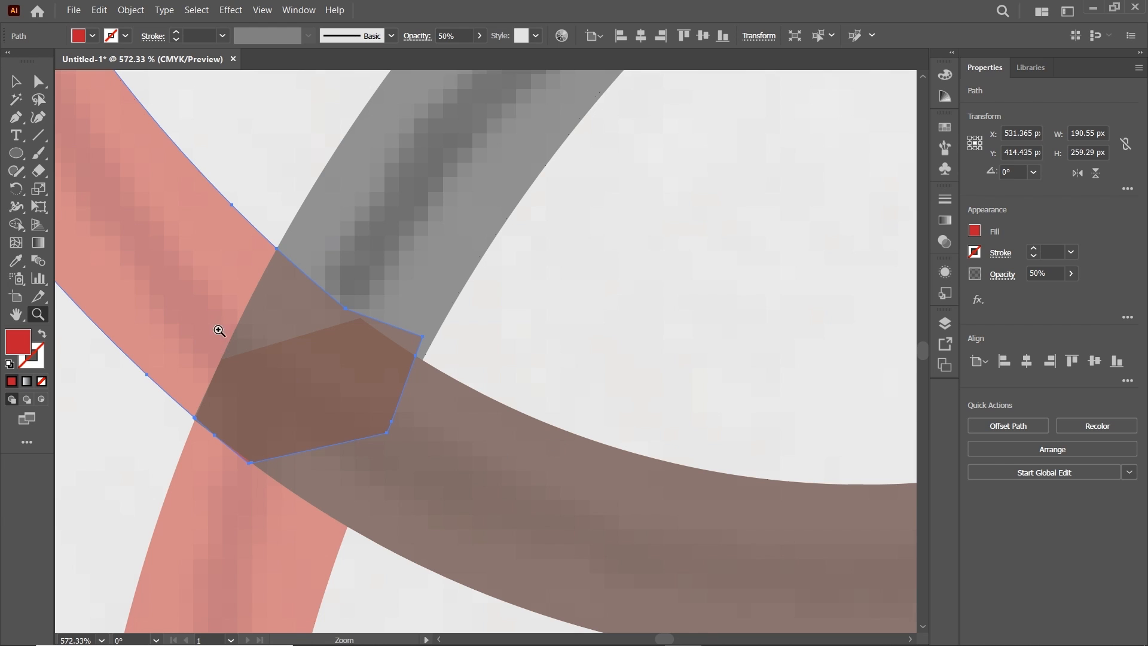
pyautogui.click(39, 84)
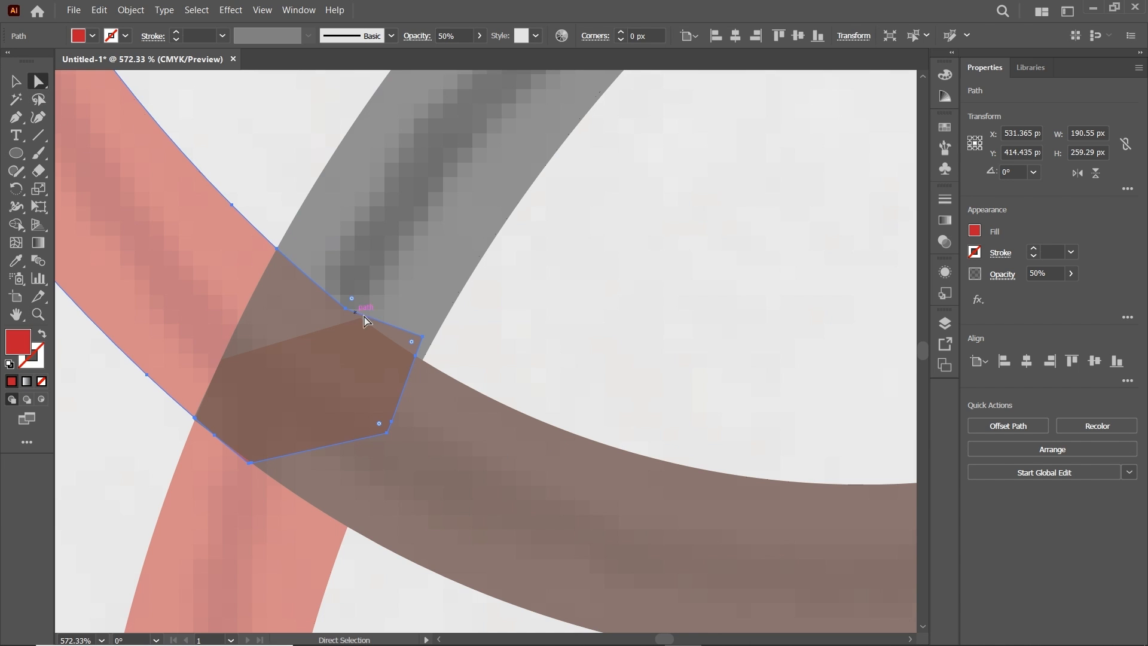
pyautogui.click(424, 339)
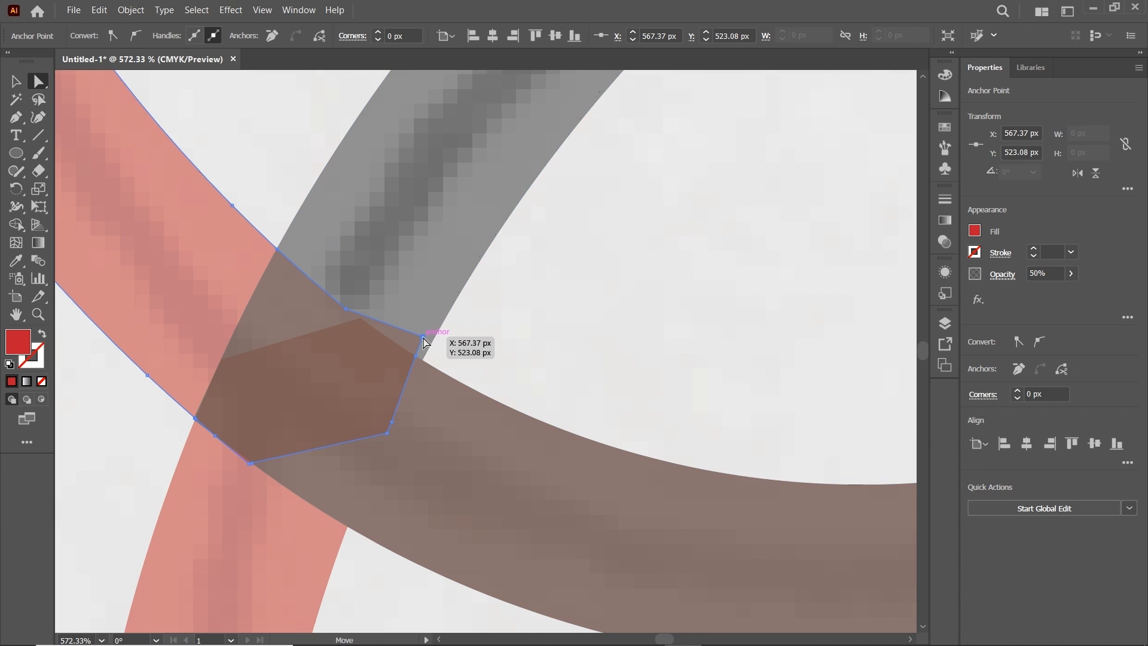
pyautogui.moveTo(423, 340); pyautogui.dragTo(405, 394)
# Step: Create a 10 px offset path with miter joins around the upper wing
pyautogui.click(130, 10)
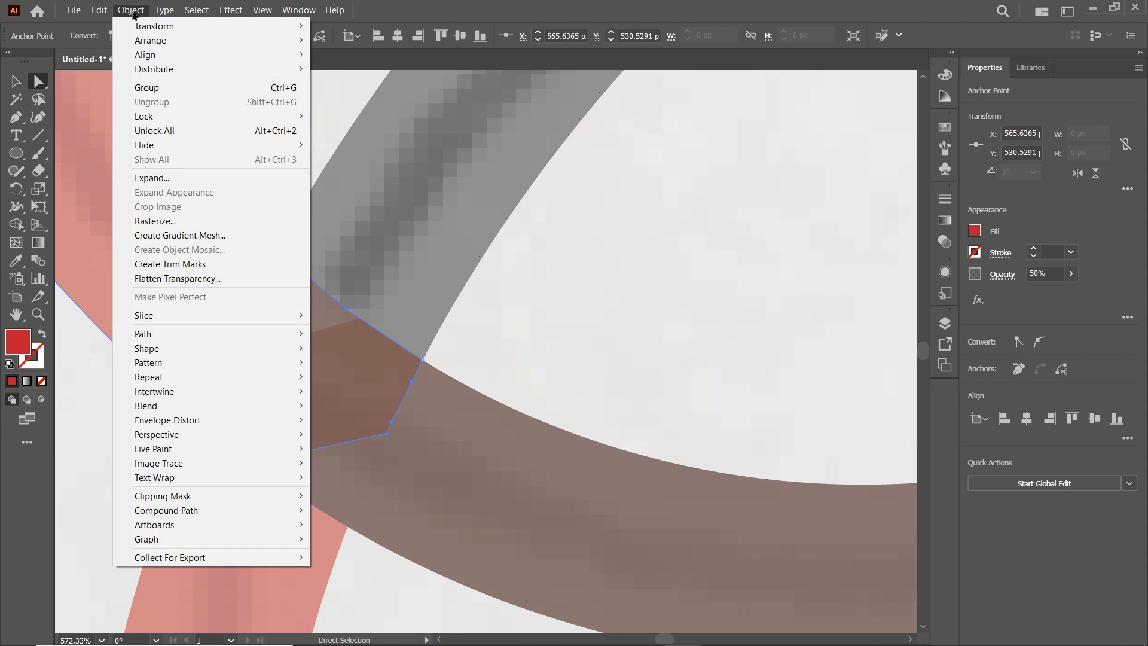
pyautogui.moveTo(275, 334)
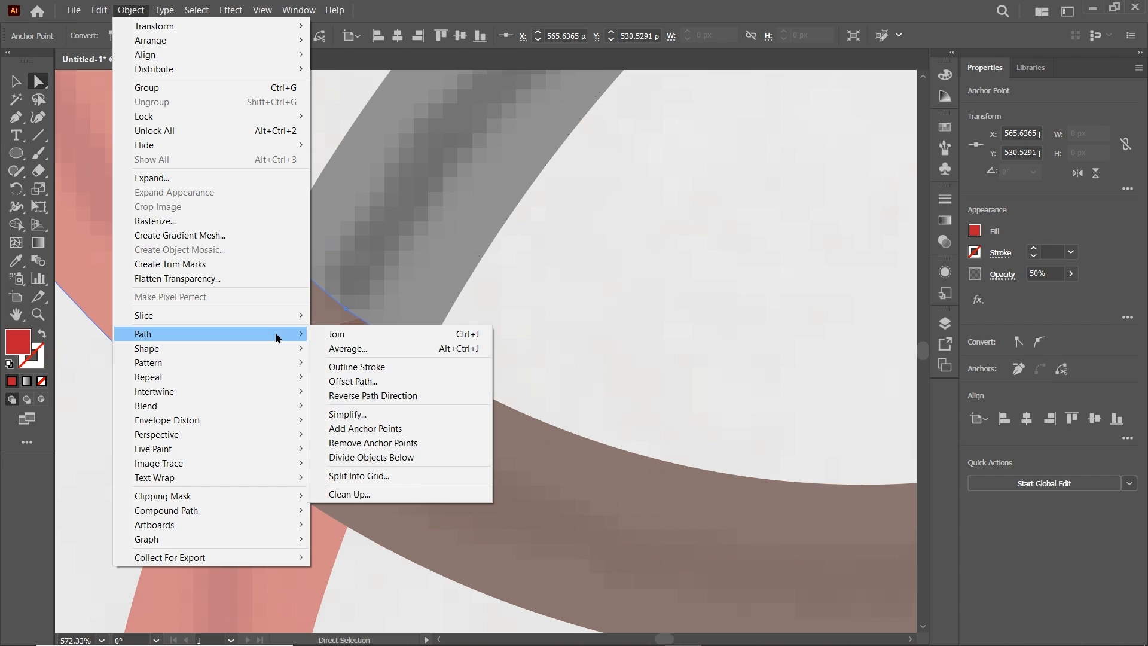
pyautogui.click(375, 381)
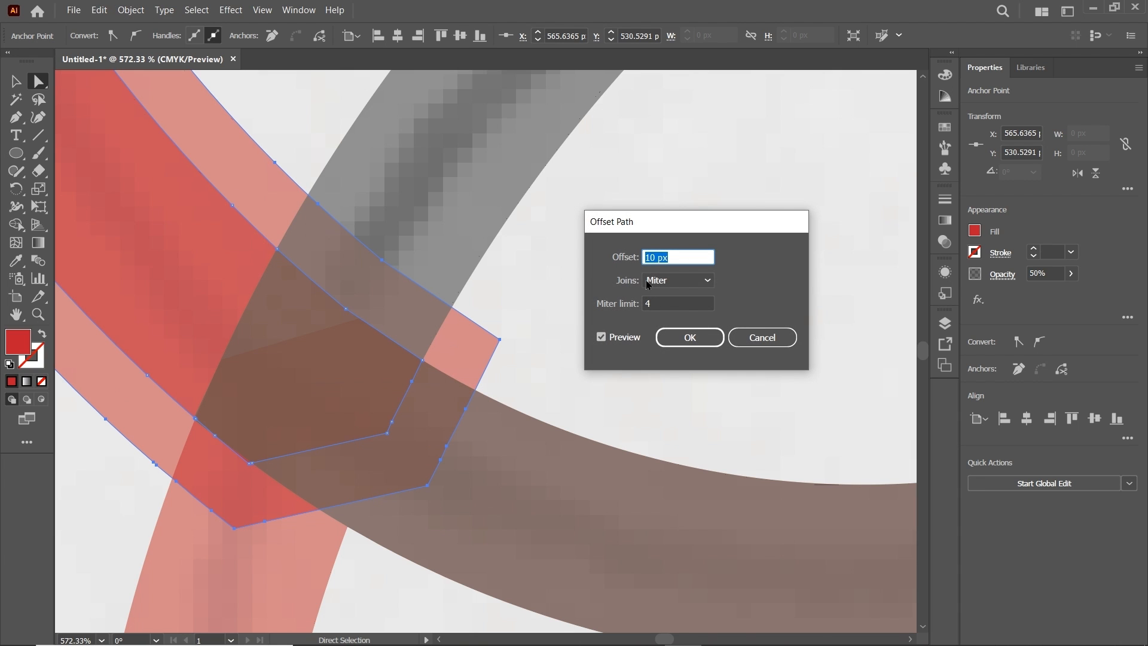
pyautogui.click(690, 338)
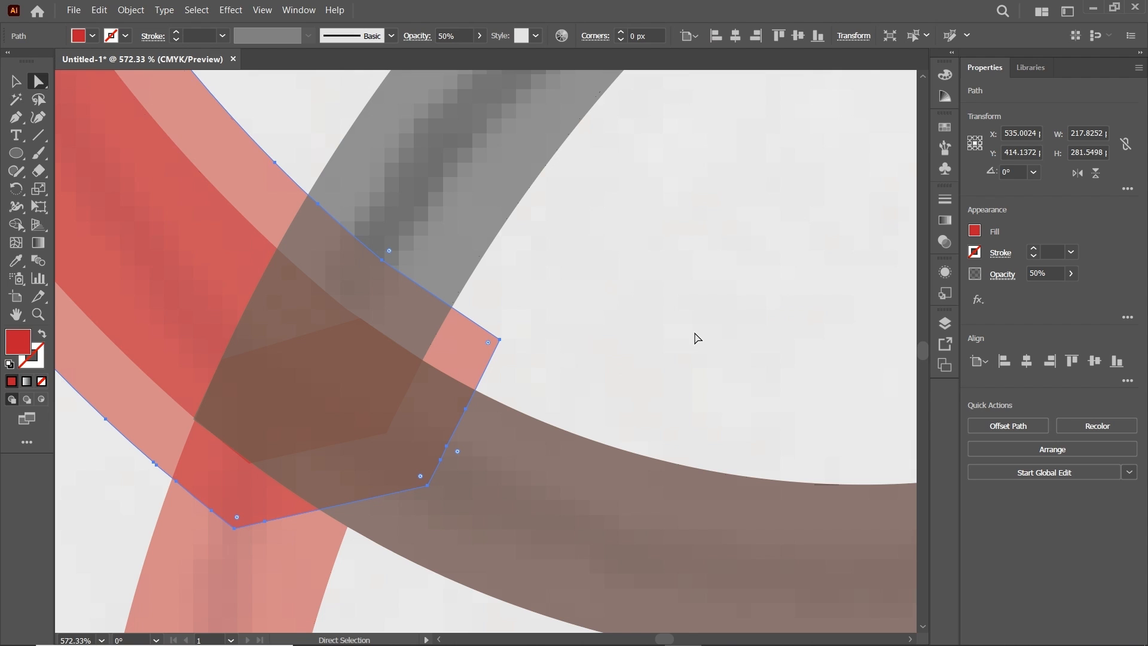
# Step: Select the overlapping shapes and remove the body section within the upper wing's offset band with Shape Builder
pyautogui.moveTo(702, 181); pyautogui.dragTo(109, 582)
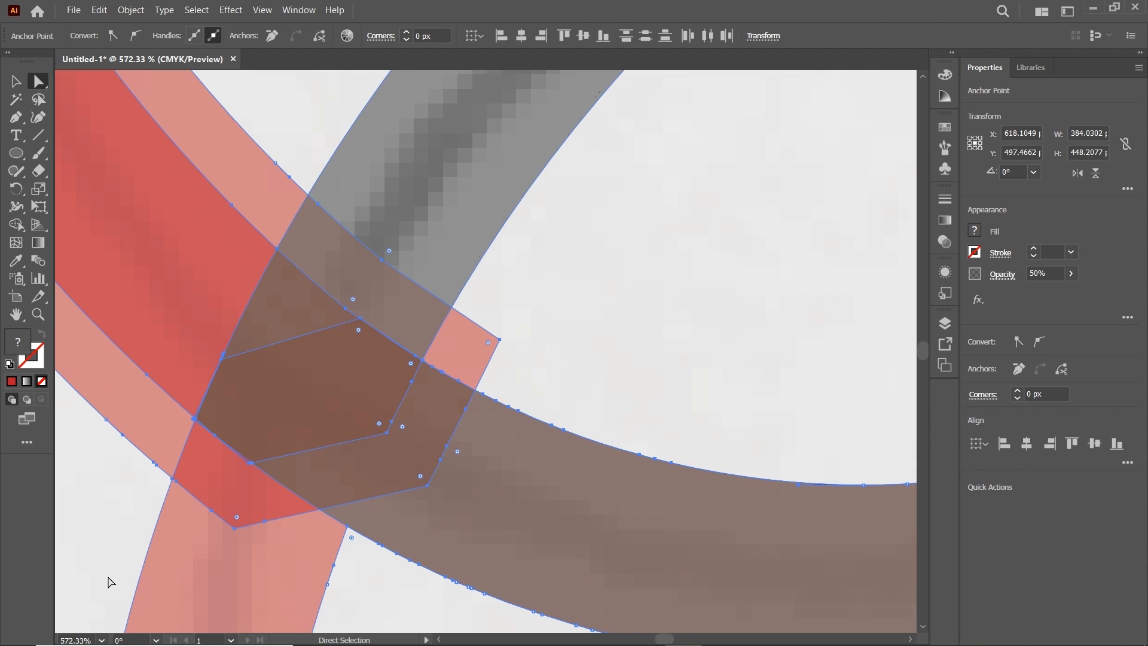
pyautogui.click(17, 224)
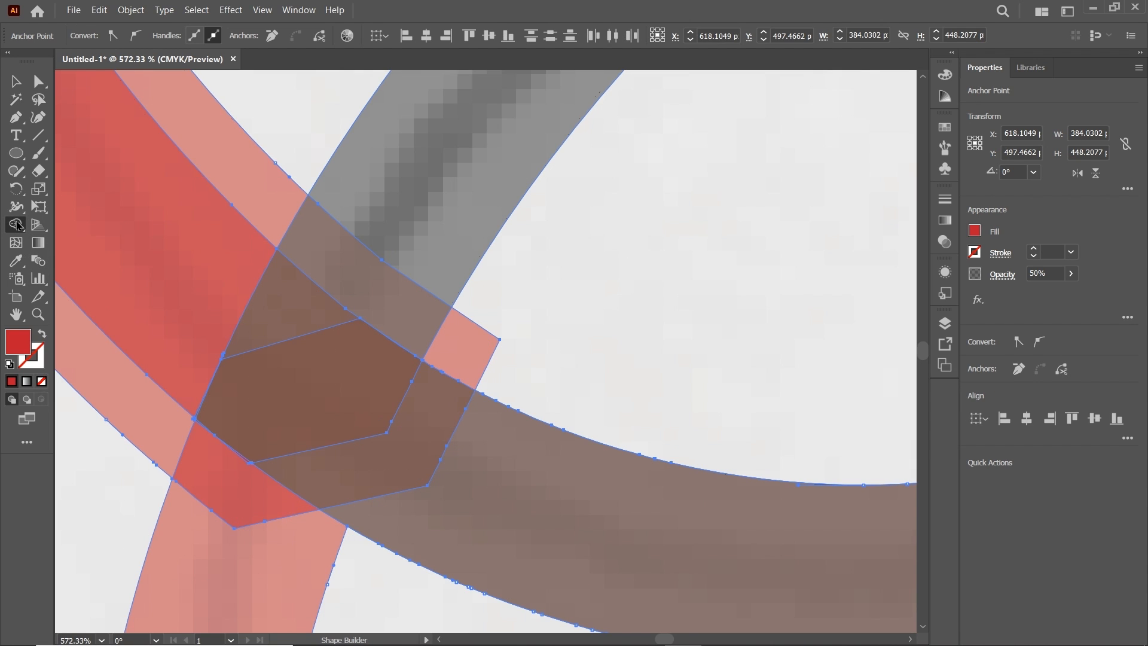
pyautogui.click(380, 293)
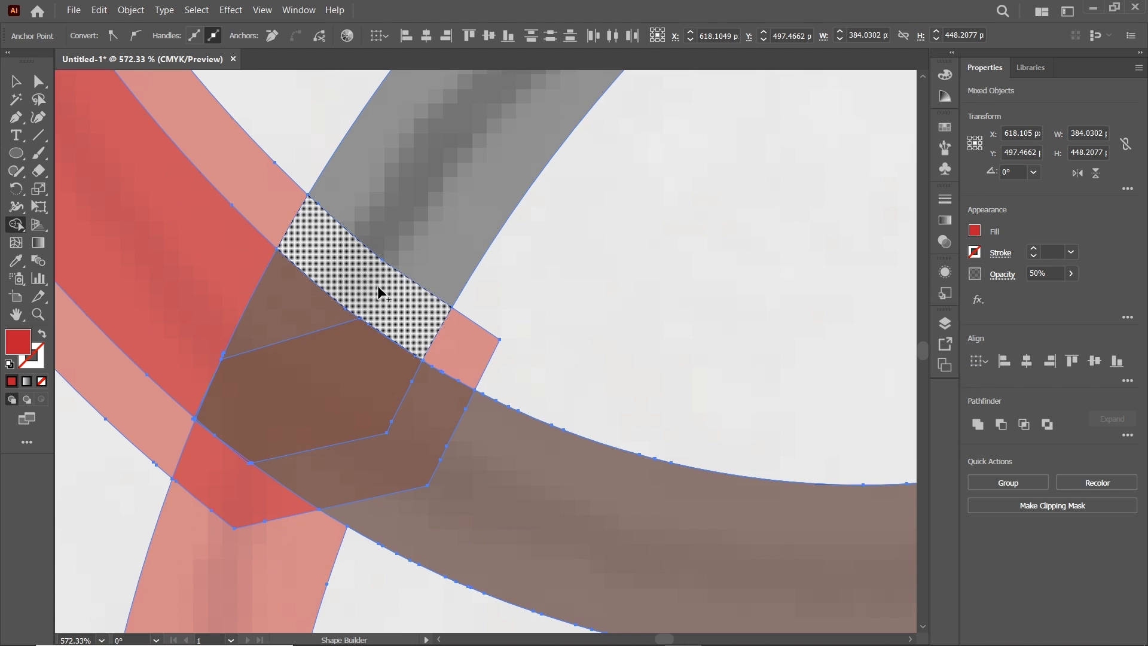
pyautogui.keyDown('alt'); pyautogui.click(325, 300); pyautogui.keyUp('alt')
# Step: Delete the upper wing's offset shape, leaving a gap between the wing and the body's back
pyautogui.click(16, 80)
pyautogui.click(275, 115)
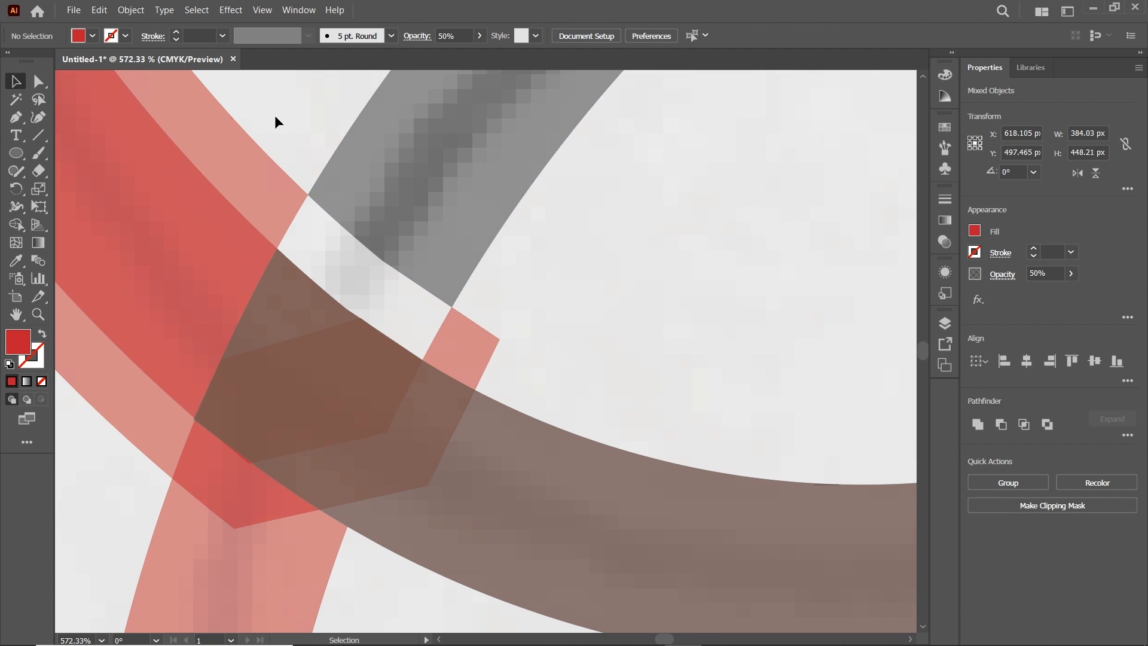
pyautogui.click(243, 156)
pyautogui.press('Delete')
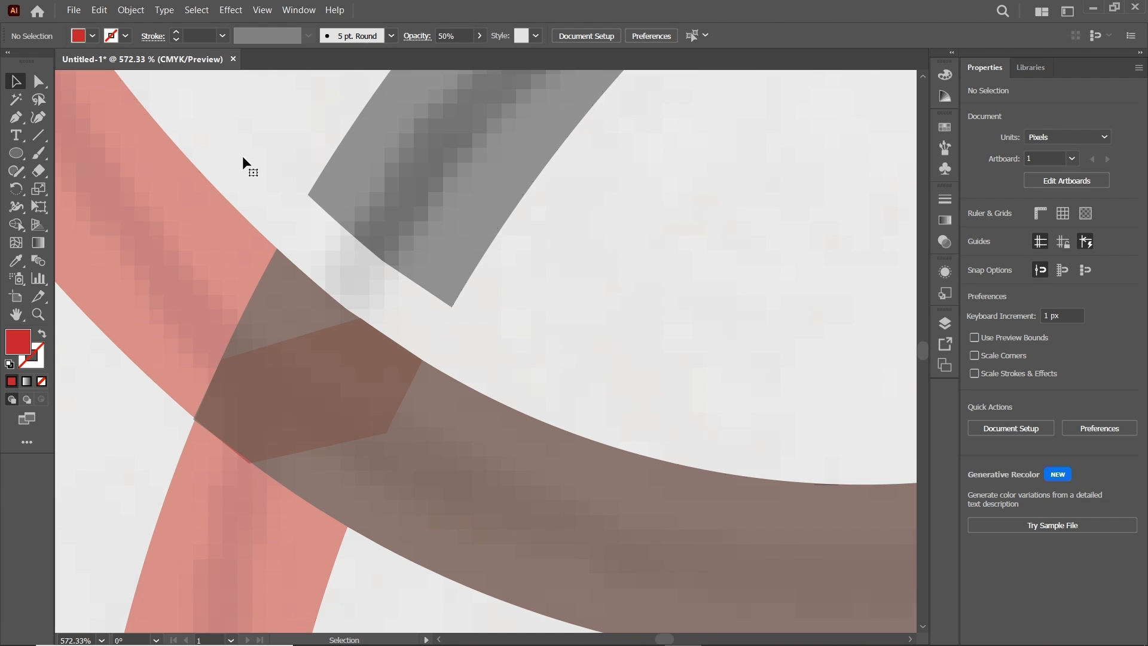
# Step: Select all the bird shapes and merge them into one path with the Pathfinder Unite operation
pyautogui.hotkey('ctrl', '0')
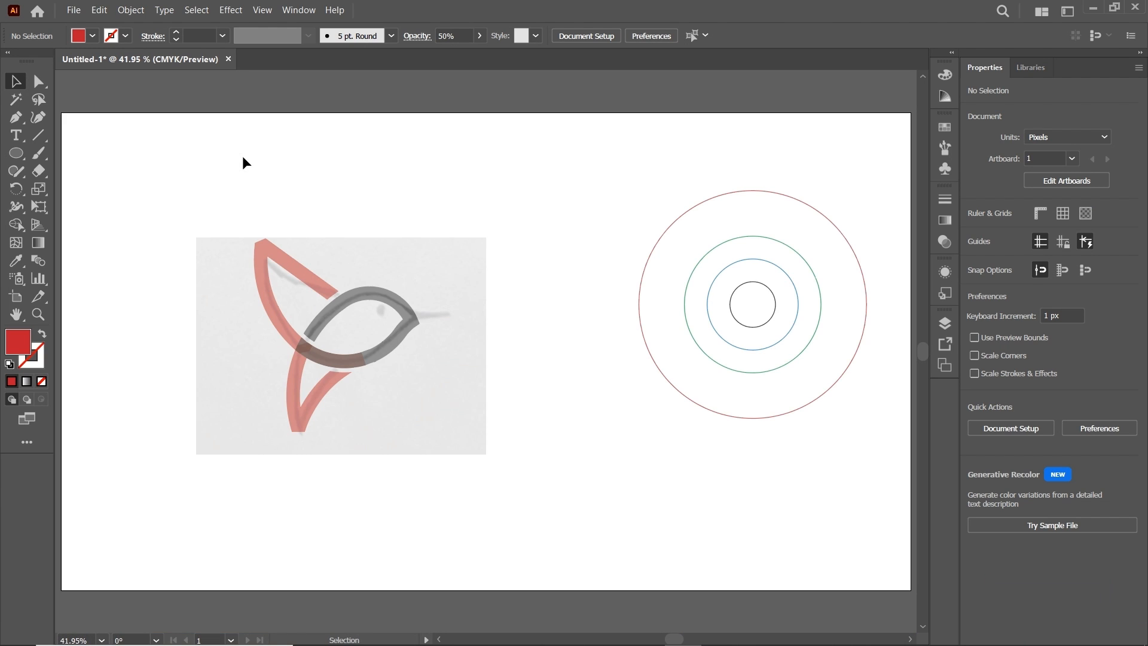
pyautogui.moveTo(465, 202)
pyautogui.mouseDown()
pyautogui.moveTo(254, 436)
pyautogui.moveTo(203, 464)
pyautogui.mouseUp()
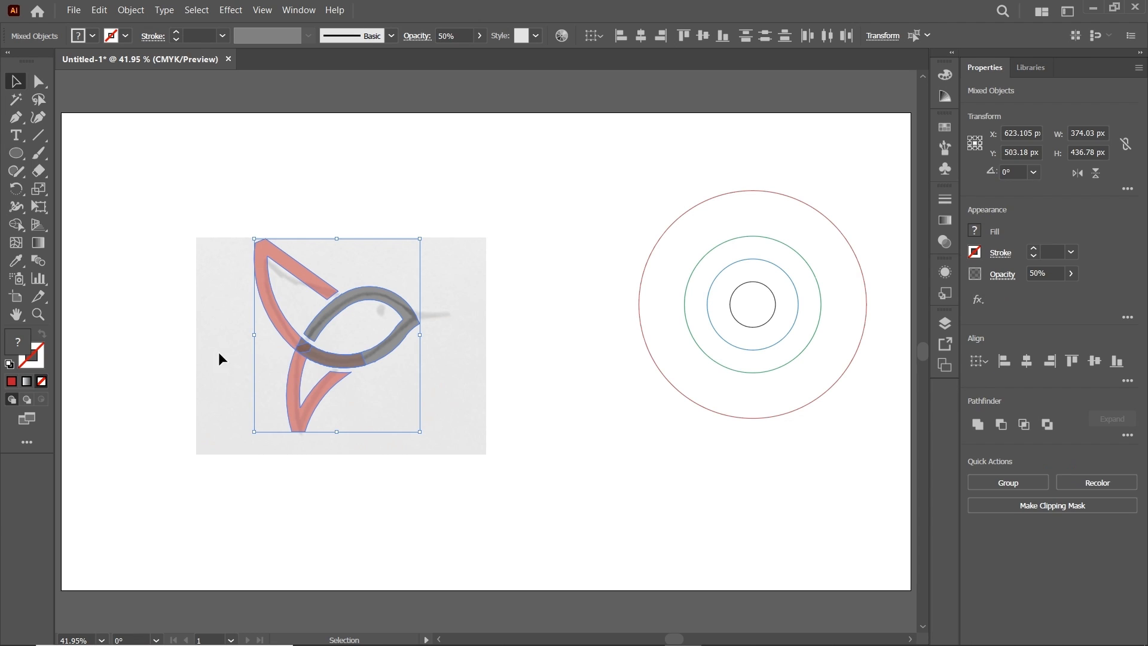
pyautogui.click(298, 11)
pyautogui.click(342, 512)
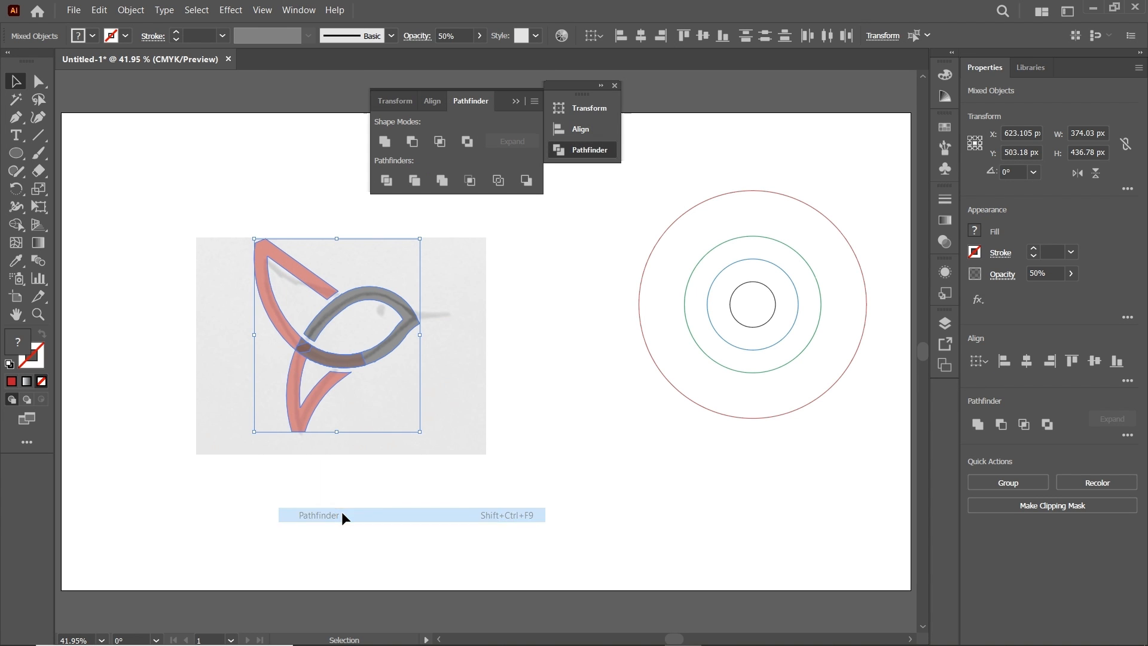
pyautogui.click(382, 145)
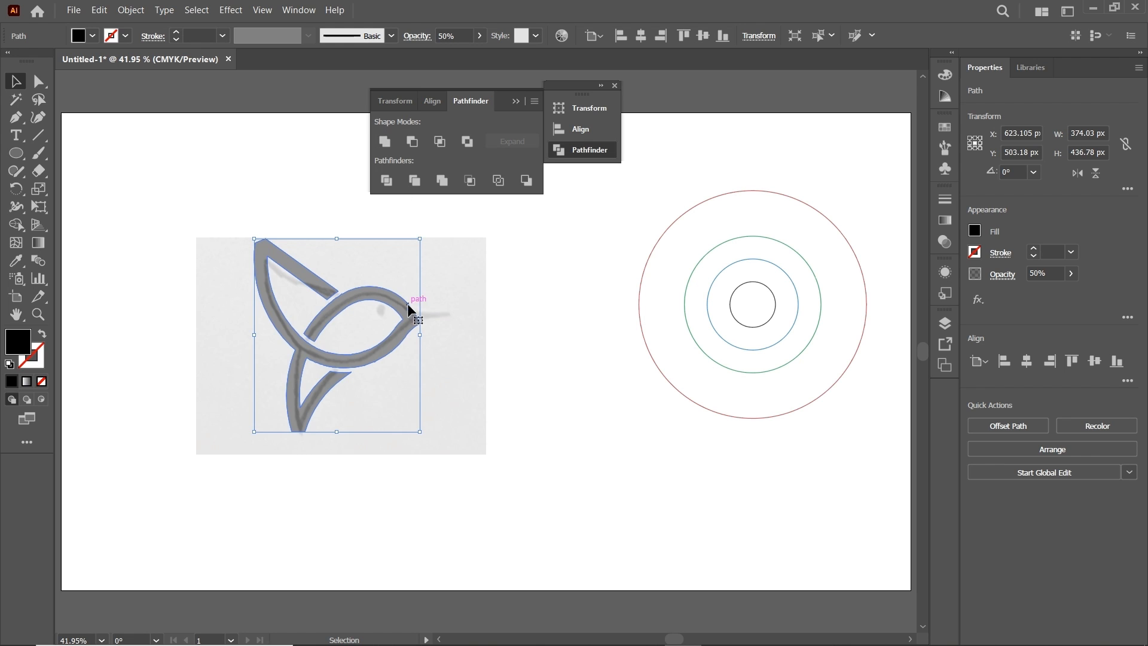
pyautogui.press('z')
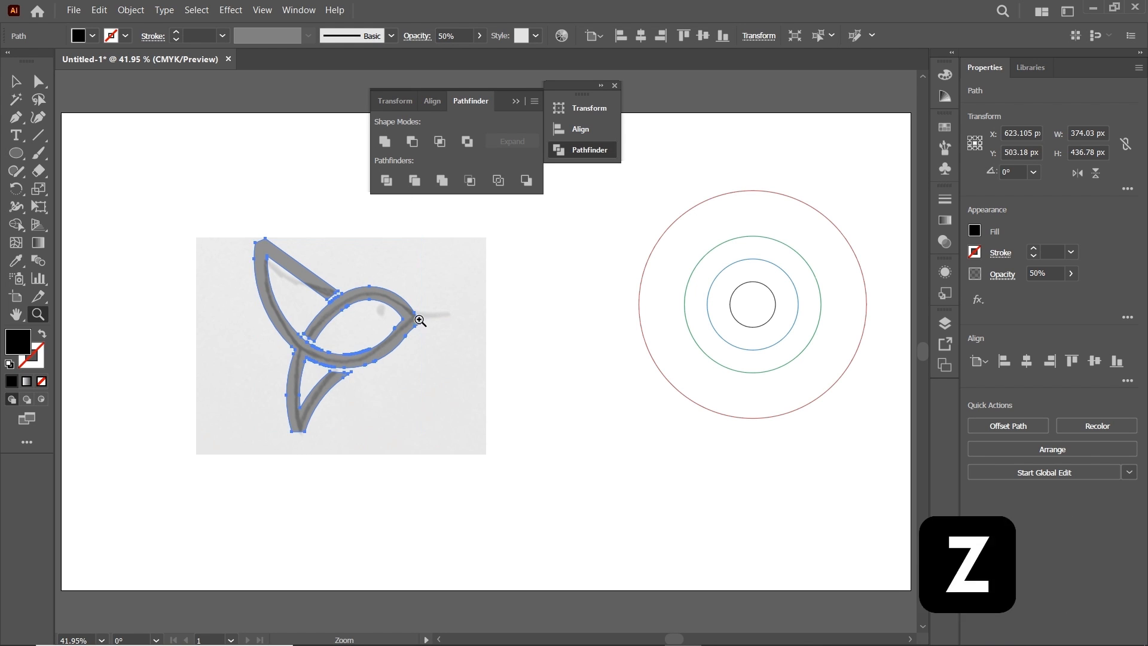
# Step: Draw a closed triangular beak about 135 px long at the pointed front of the head with the Pen tool
pyautogui.moveTo(419, 318); pyautogui.dragTo(674, 392)
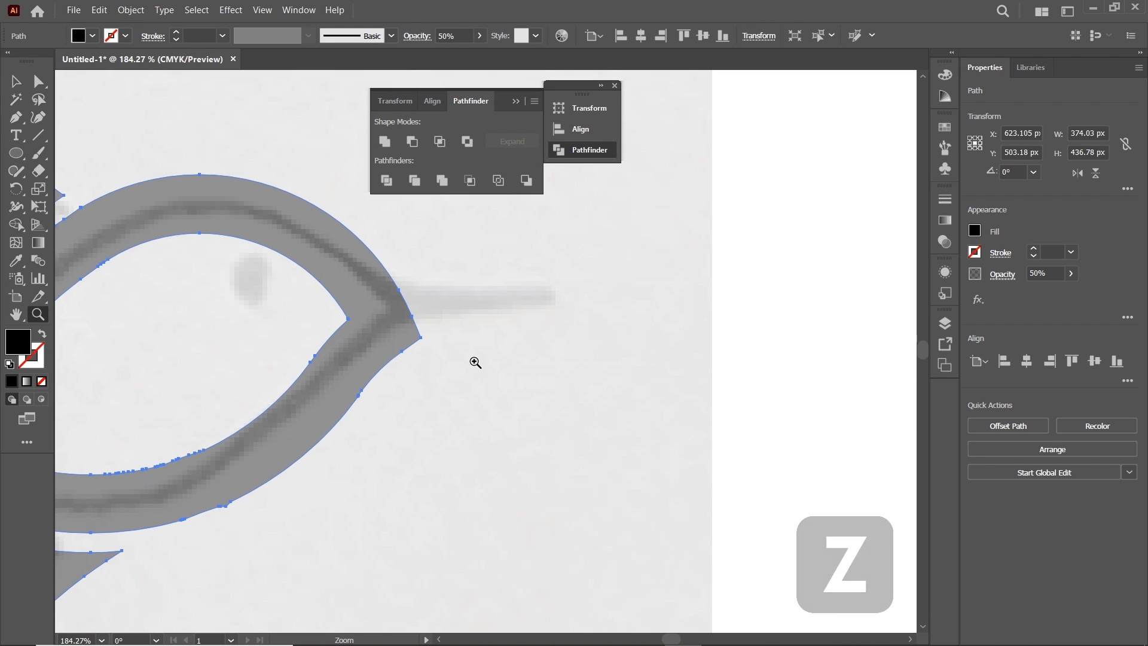
pyautogui.click(9, 124)
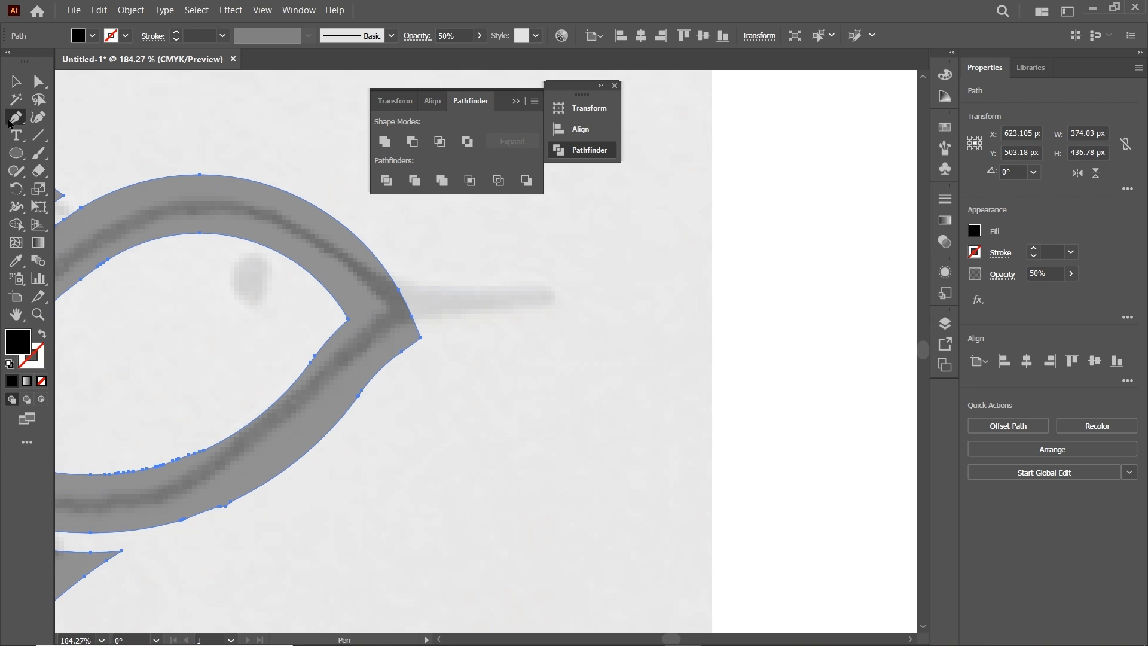
pyautogui.click(639, 330)
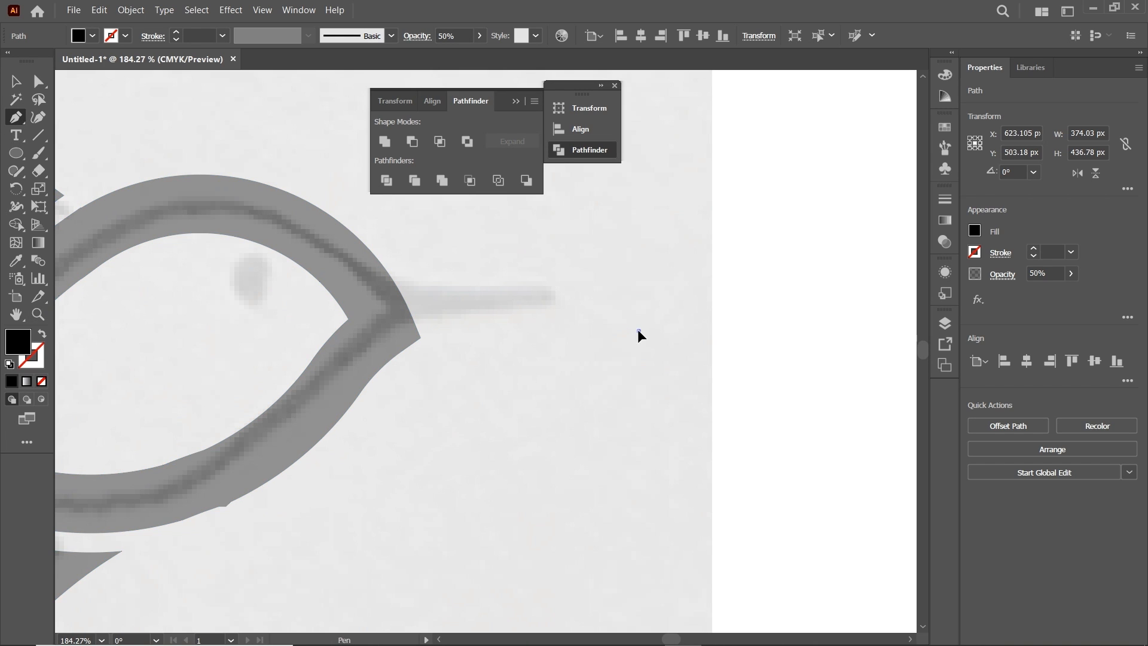
pyautogui.moveTo(377, 302); pyautogui.dragTo(380, 339)
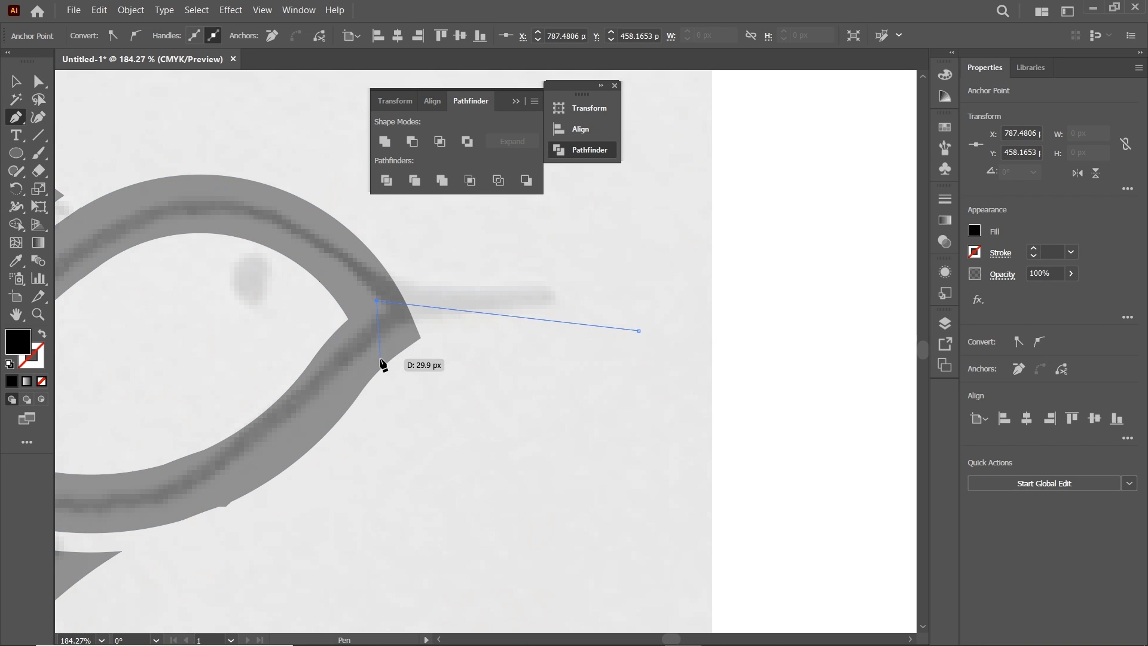
pyautogui.click(380, 358)
pyautogui.click(638, 331)
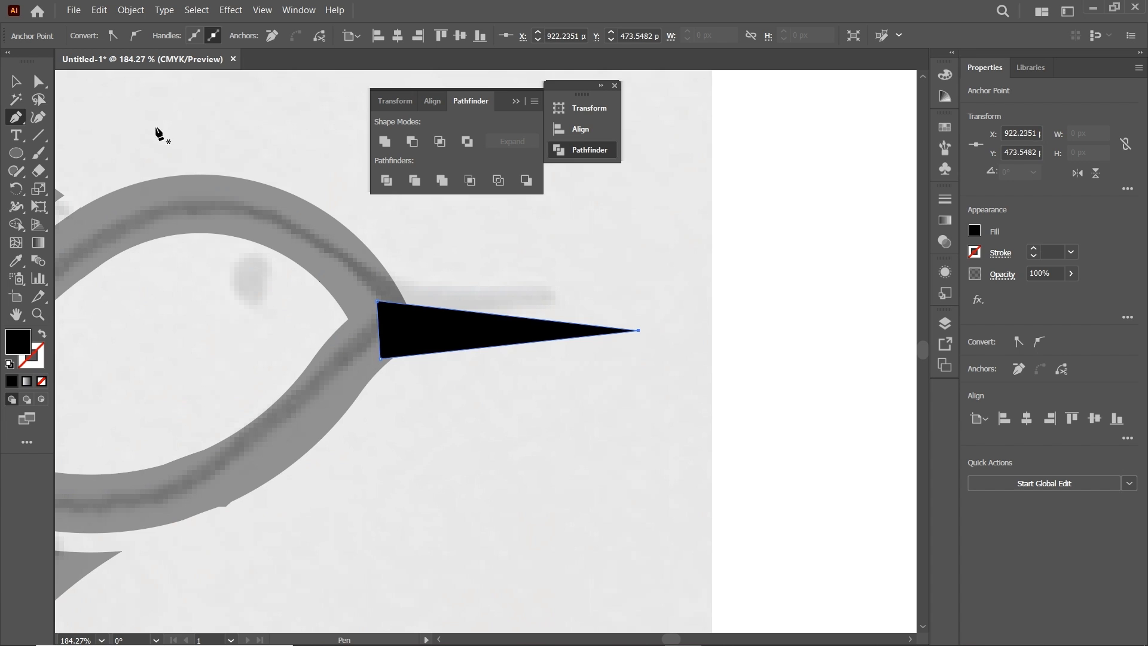
# Step: Move the beak's tip slightly outward and up, and unite the beak with the bird's body
pyautogui.click(38, 82)
pyautogui.moveTo(639, 331); pyautogui.dragTo(648, 322)
pyautogui.moveTo(467, 265); pyautogui.dragTo(345, 420)
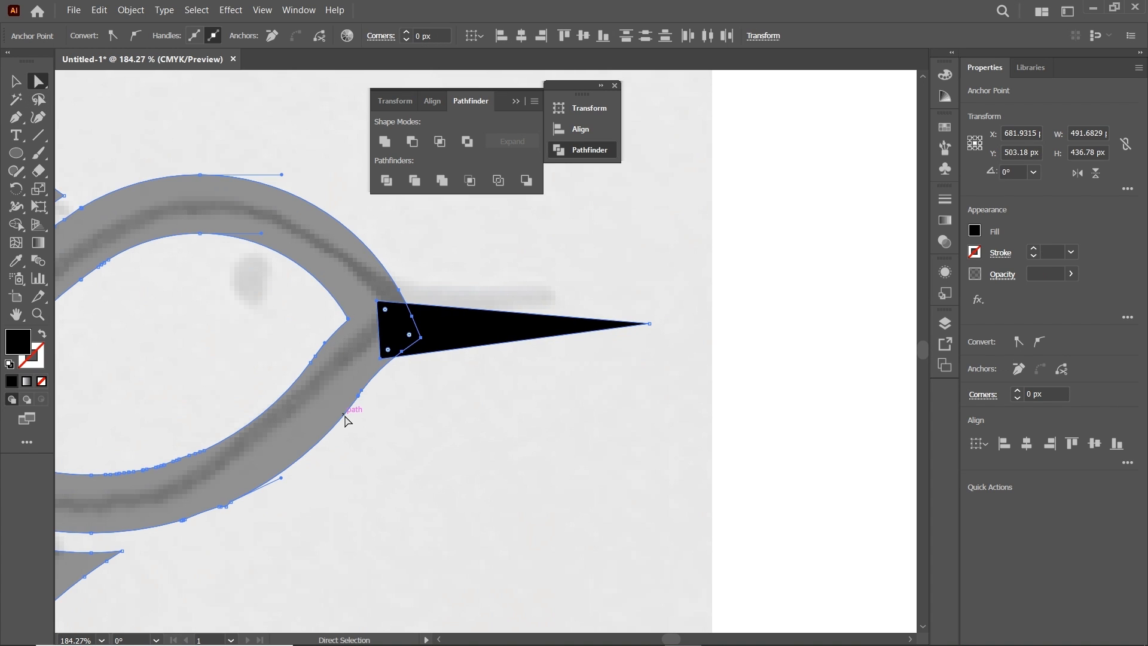
pyautogui.click(385, 141)
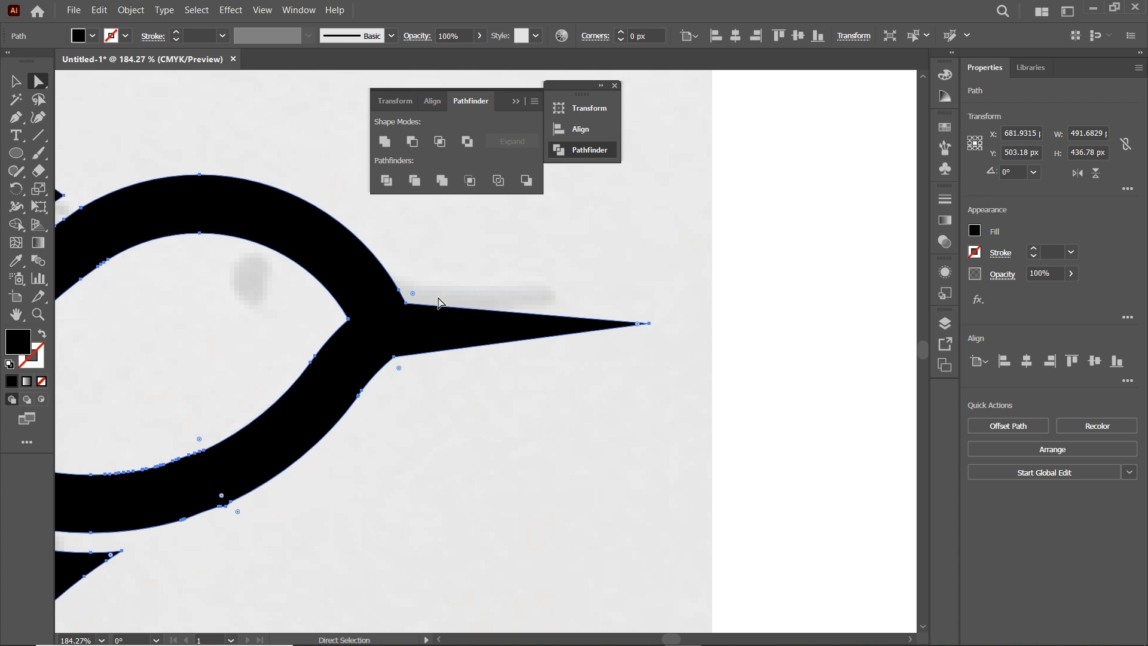
# Step: Round the beak's upper junction to about 13 px and its lower junction to about 30 px, and extend the tip farther outward
pyautogui.moveTo(400, 311); pyautogui.dragTo(441, 283)
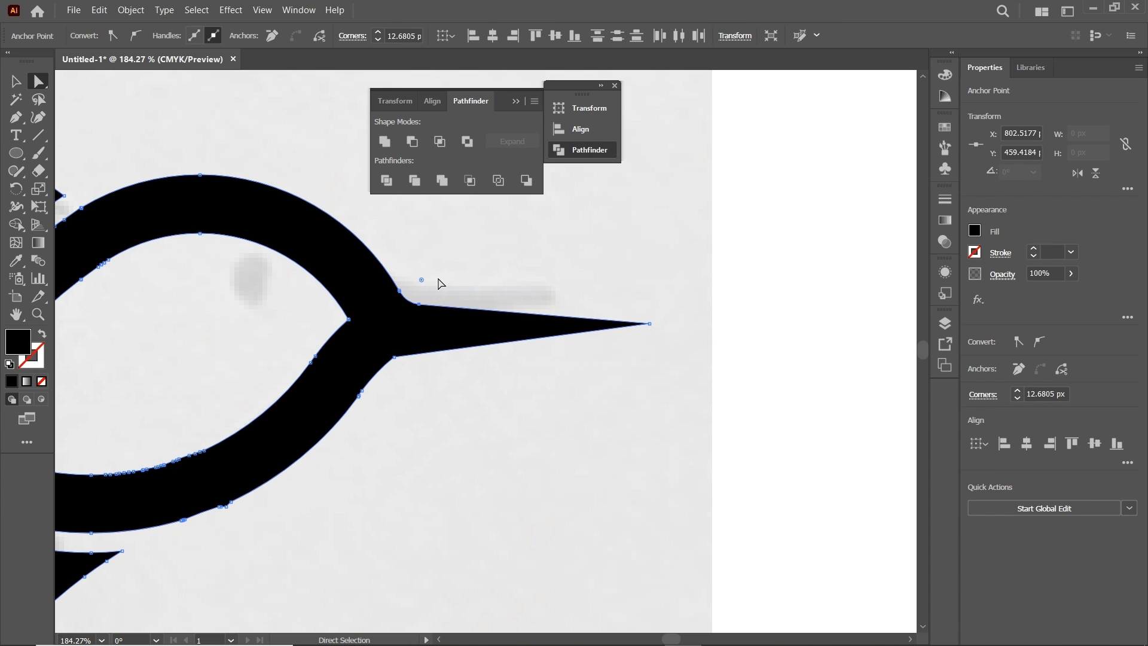
pyautogui.hotkey('ctrl', 'a')
pyautogui.click(390, 354)
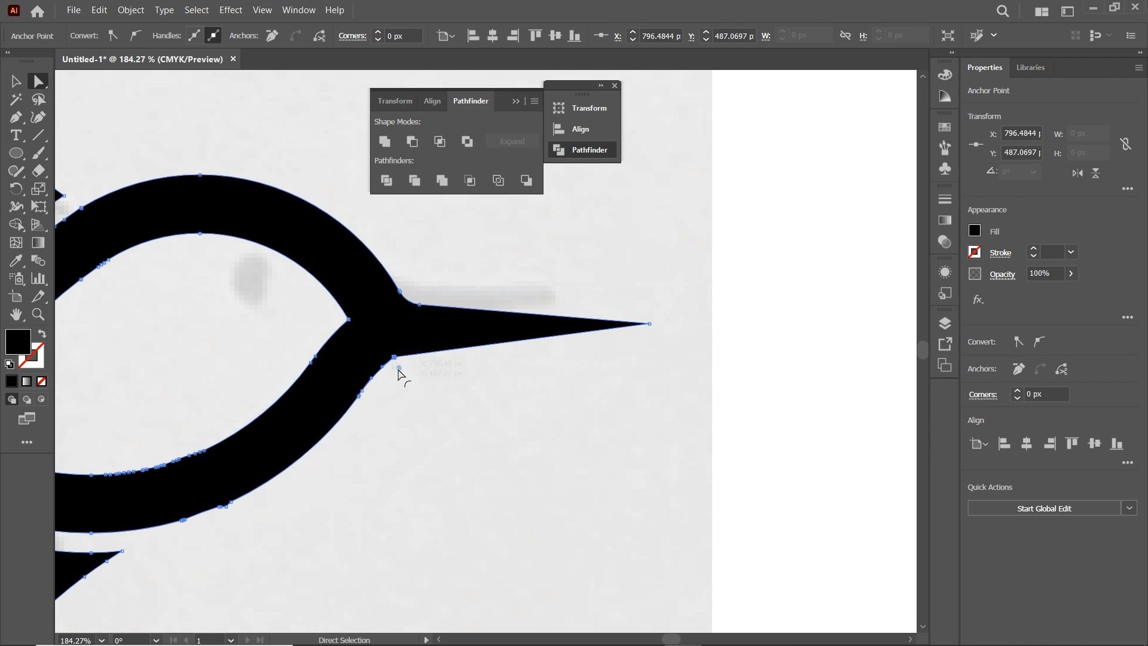
pyautogui.moveTo(398, 374); pyautogui.dragTo(436, 415)
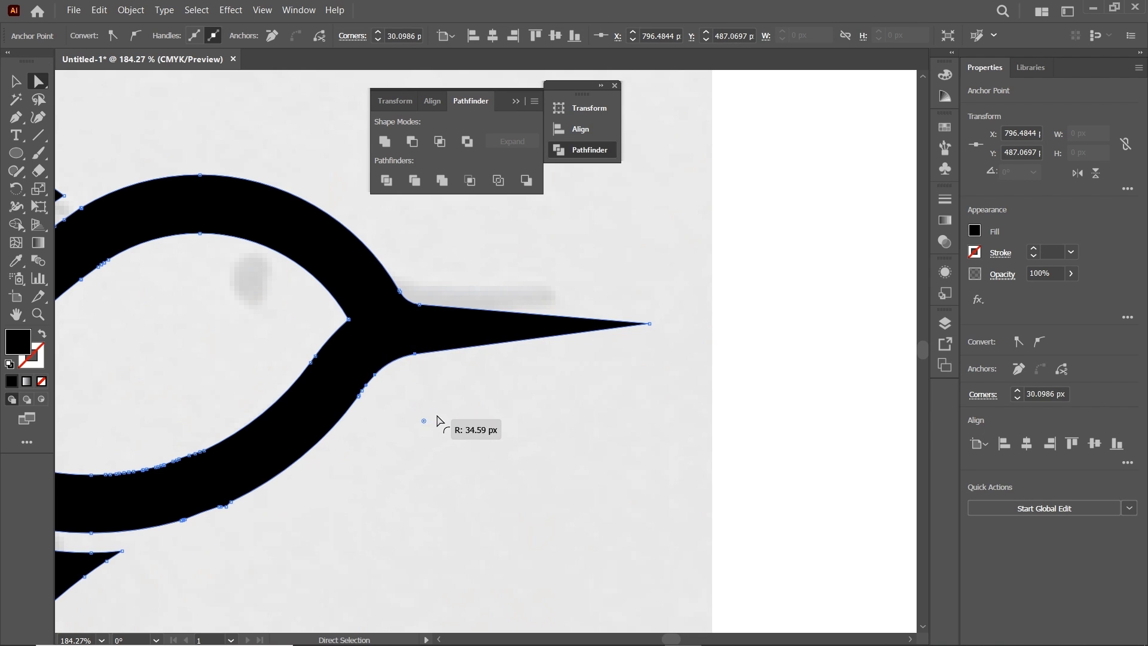
pyautogui.click(443, 418)
pyautogui.moveTo(651, 324); pyautogui.dragTo(684, 326)
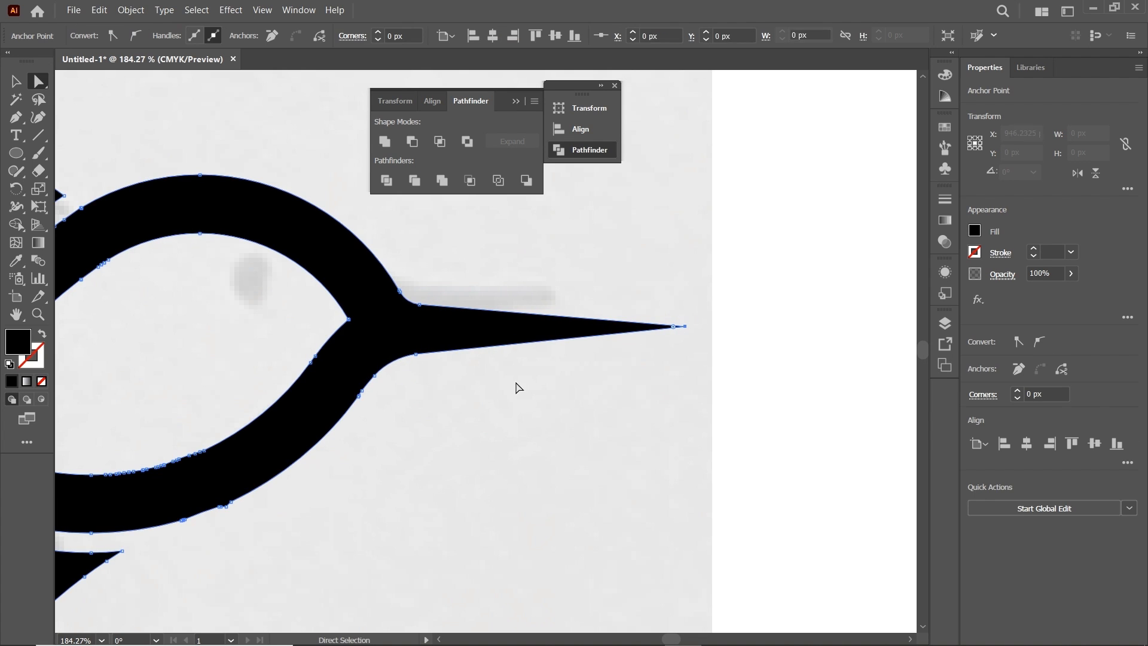
# Step: Clean up the small bump on the body's lower outer edge by moving its stray anchor point onto the neighbouring one
pyautogui.press('z')
pyautogui.moveTo(226, 508); pyautogui.dragTo(490, 576)
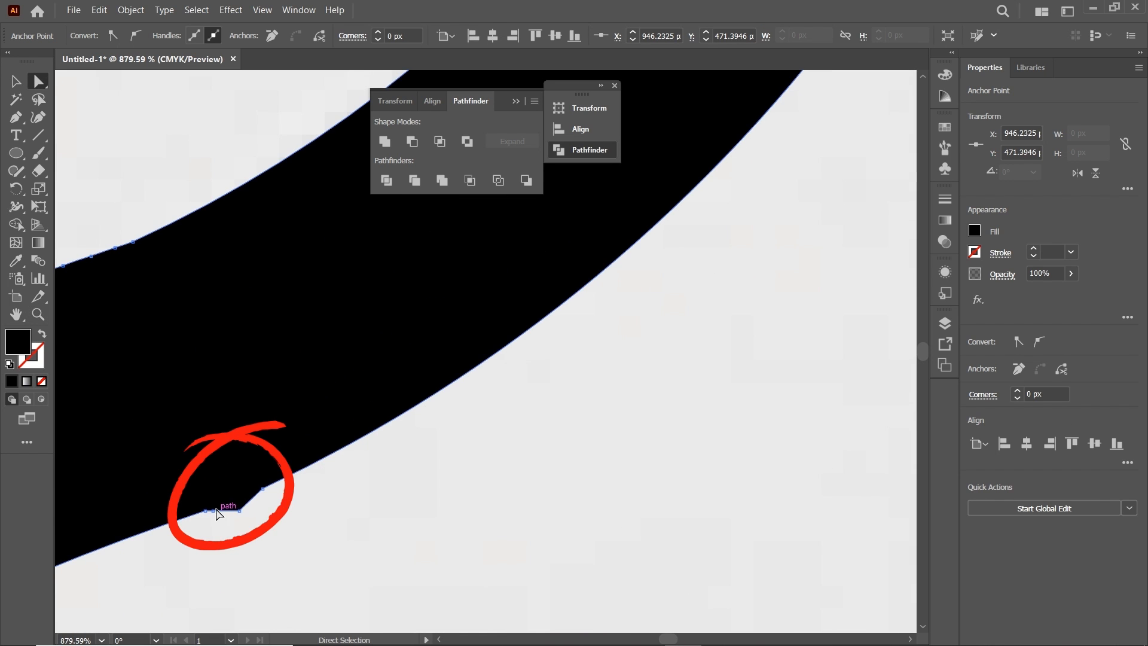
pyautogui.moveTo(213, 510); pyautogui.dragTo(263, 489)
pyautogui.hotkey('ctrl', '0')
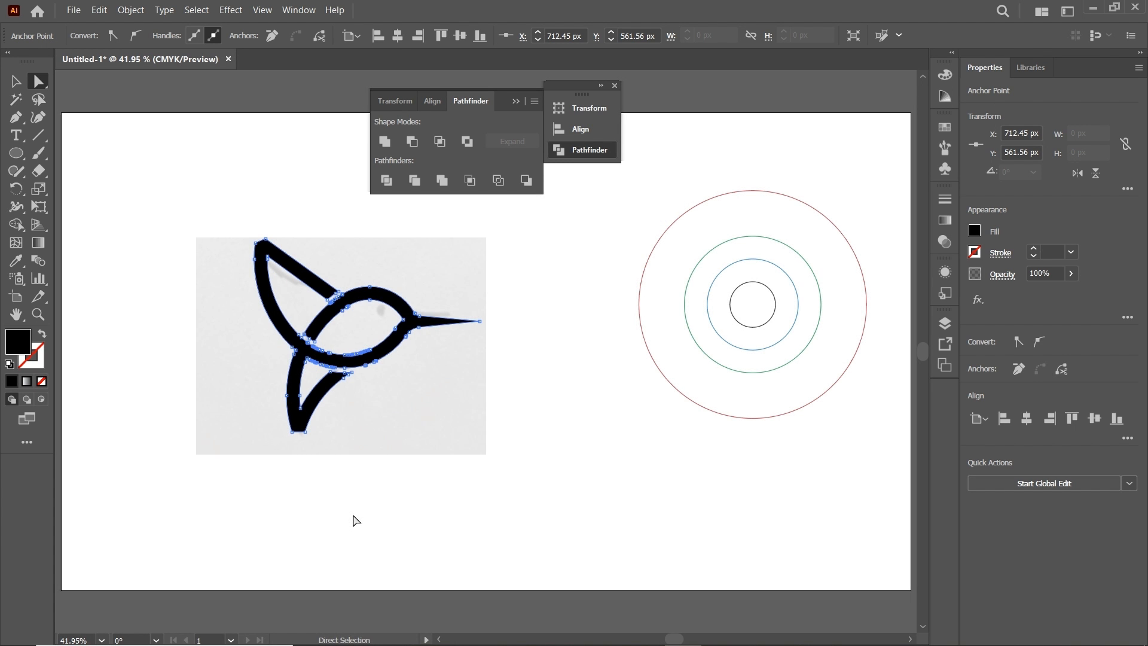
pyautogui.click(356, 520)
# Step: Draw a small black circle inside the head as the hummingbird's eye with the Ellipse tool
pyautogui.press('z')
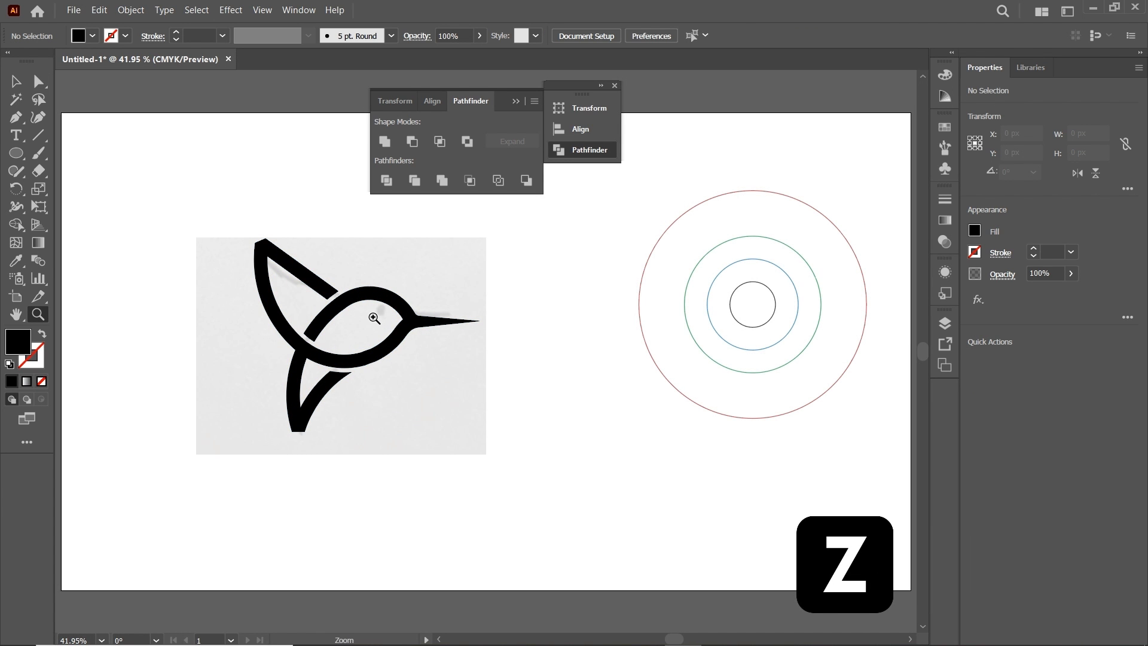
pyautogui.moveTo(374, 315); pyautogui.dragTo(569, 395)
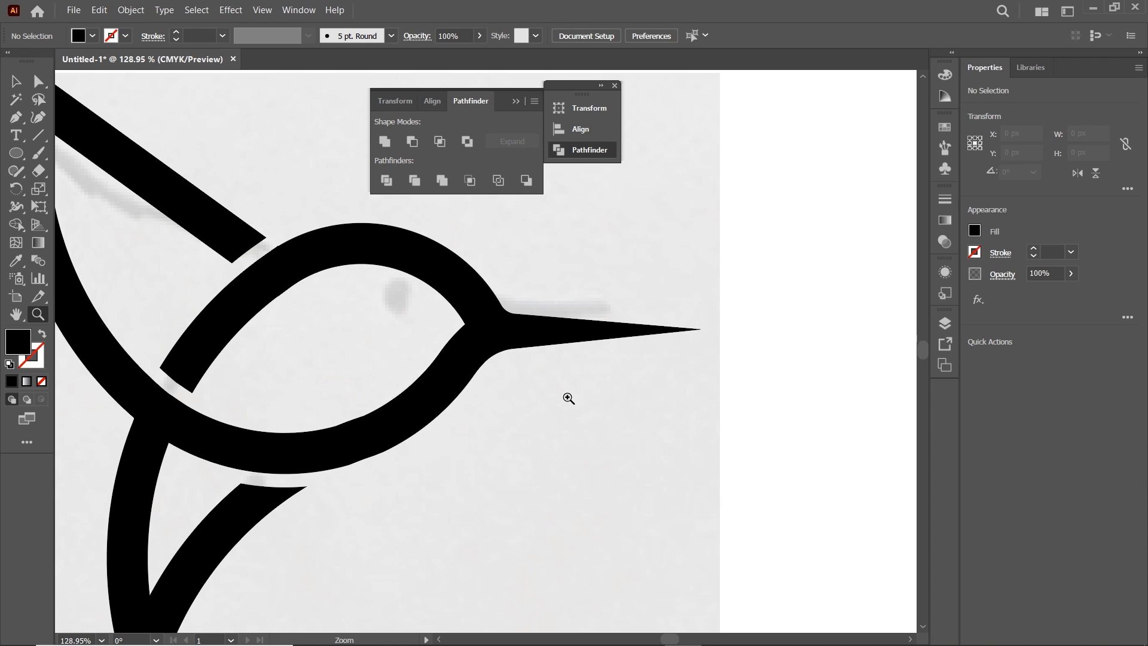
pyautogui.click(18, 156)
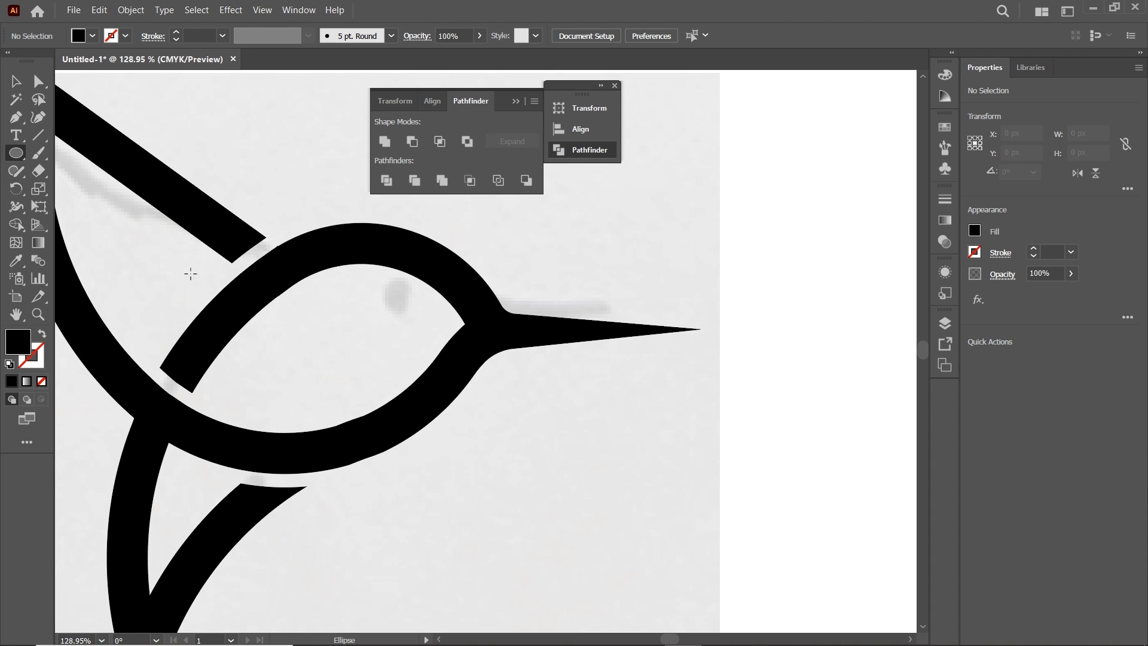
pyautogui.moveTo(366, 290); pyautogui.dragTo(376, 330)
# Step: Select the eye and the bird outline and combine them with the Pathfinder Unite operation
pyautogui.press('v')
pyautogui.moveTo(534, 242); pyautogui.dragTo(268, 443)
pyautogui.click(385, 142)
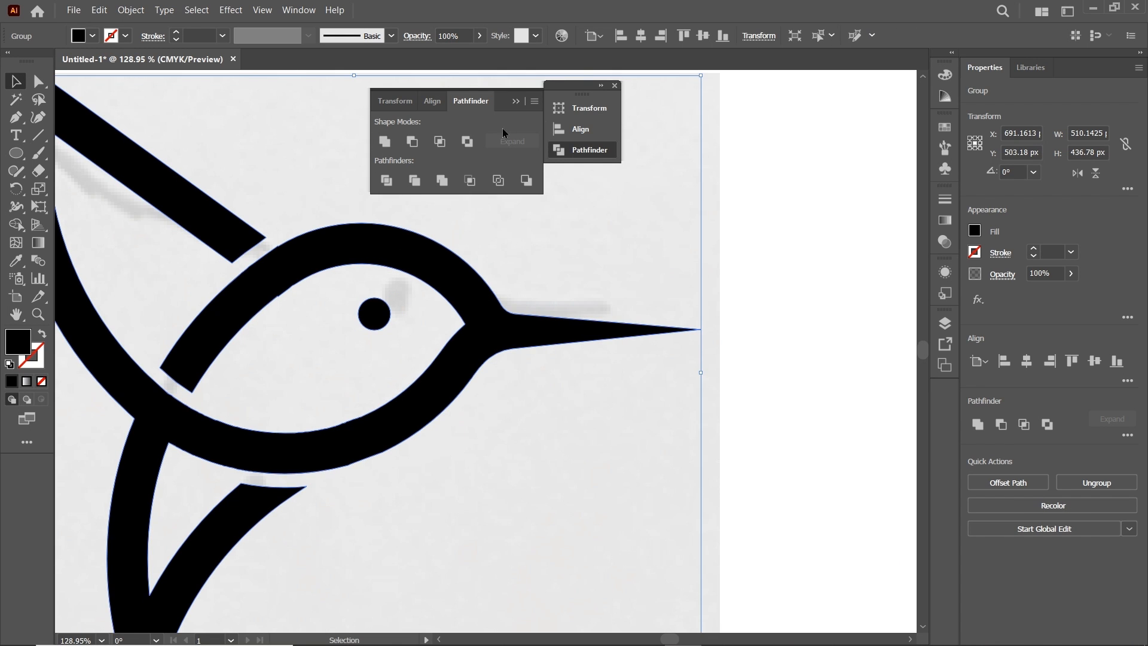
pyautogui.click(614, 86)
# Step: Delete the concentric golden-ratio guide circles beside the bird
pyautogui.hotkey('ctrl', '0')
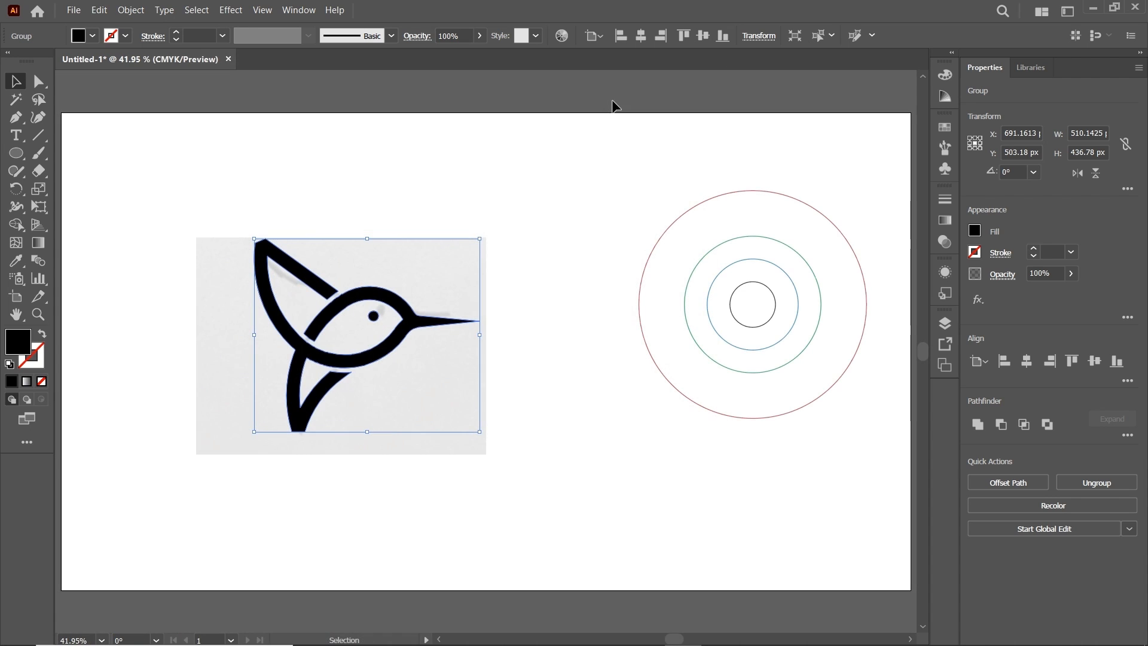
pyautogui.moveTo(649, 188); pyautogui.dragTo(829, 470)
pyautogui.press('Delete')
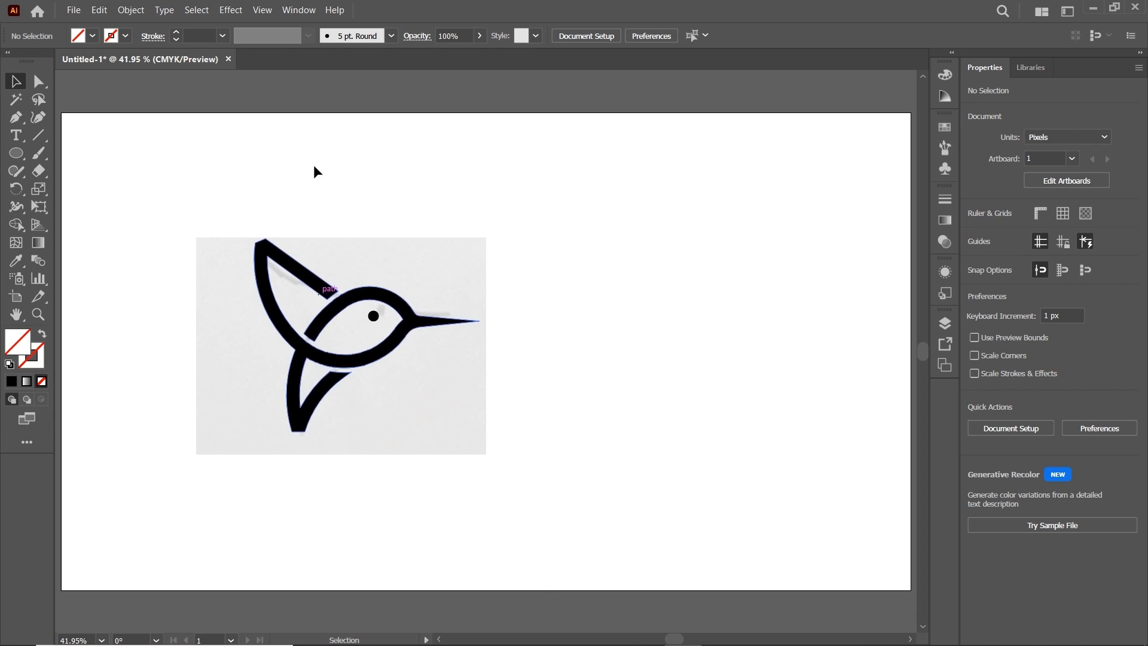
# Step: Hide the locked clip group containing the reference sketch and move the bird toward the artboard's center
pyautogui.click(299, 10)
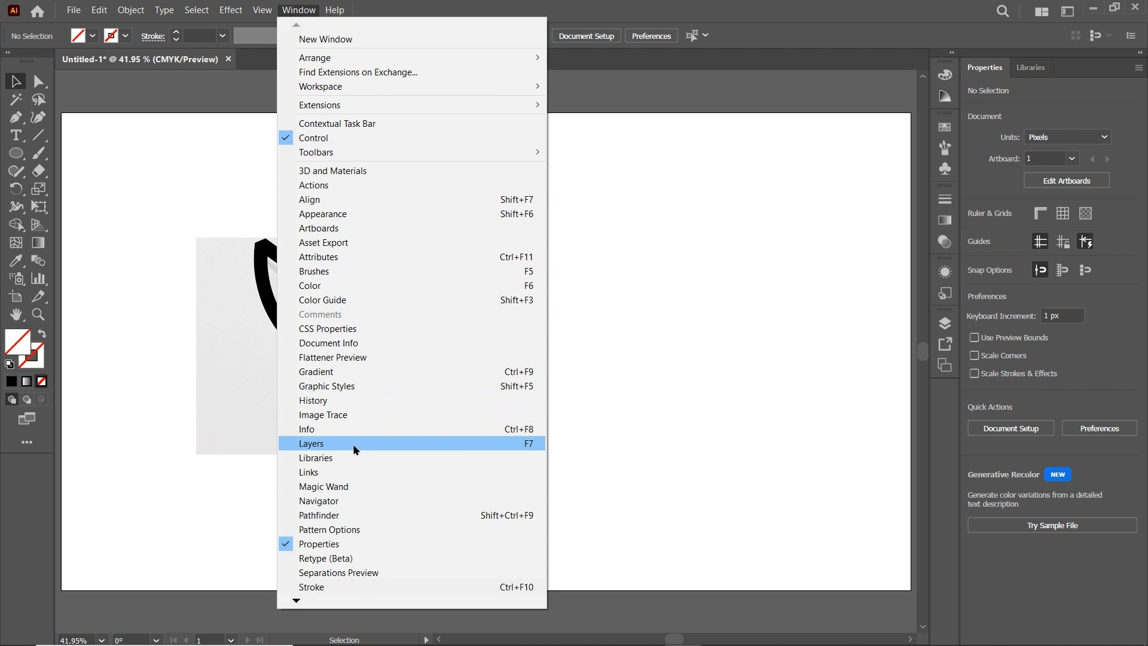
pyautogui.click(353, 443)
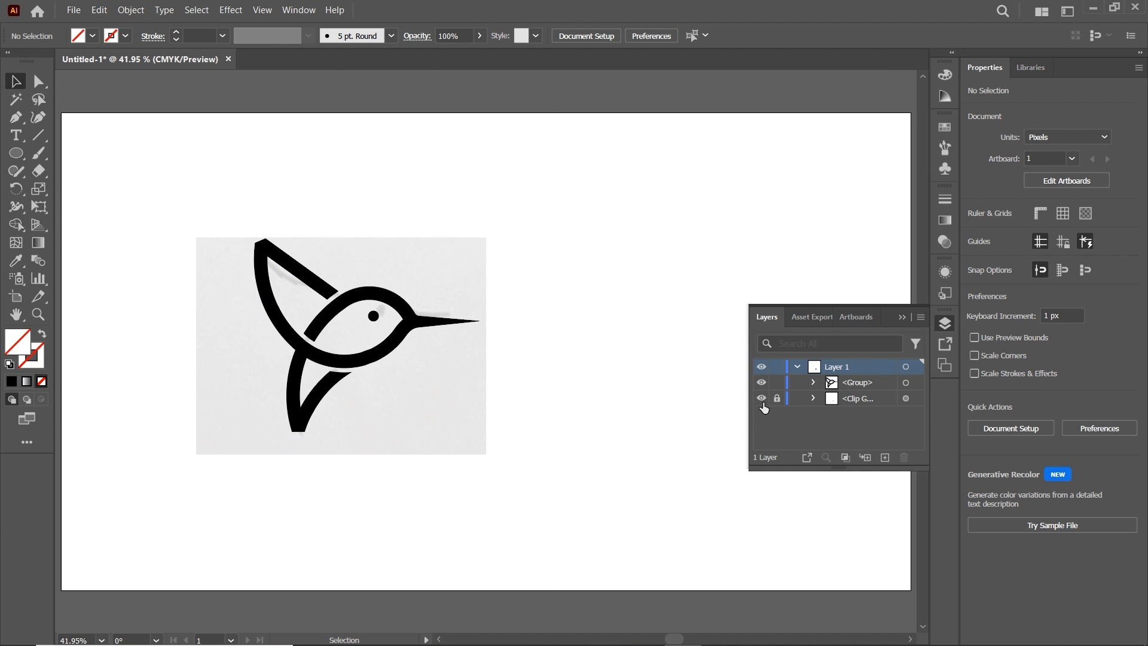
pyautogui.click(761, 399)
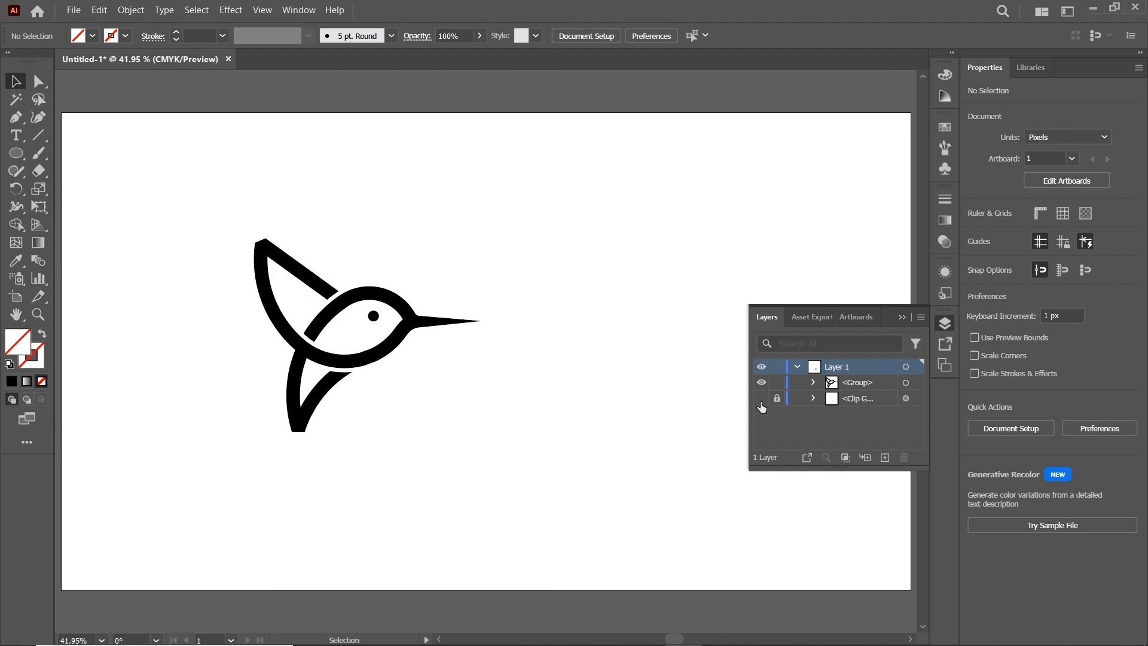
pyautogui.click(902, 317)
pyautogui.moveTo(339, 369); pyautogui.dragTo(451, 385)
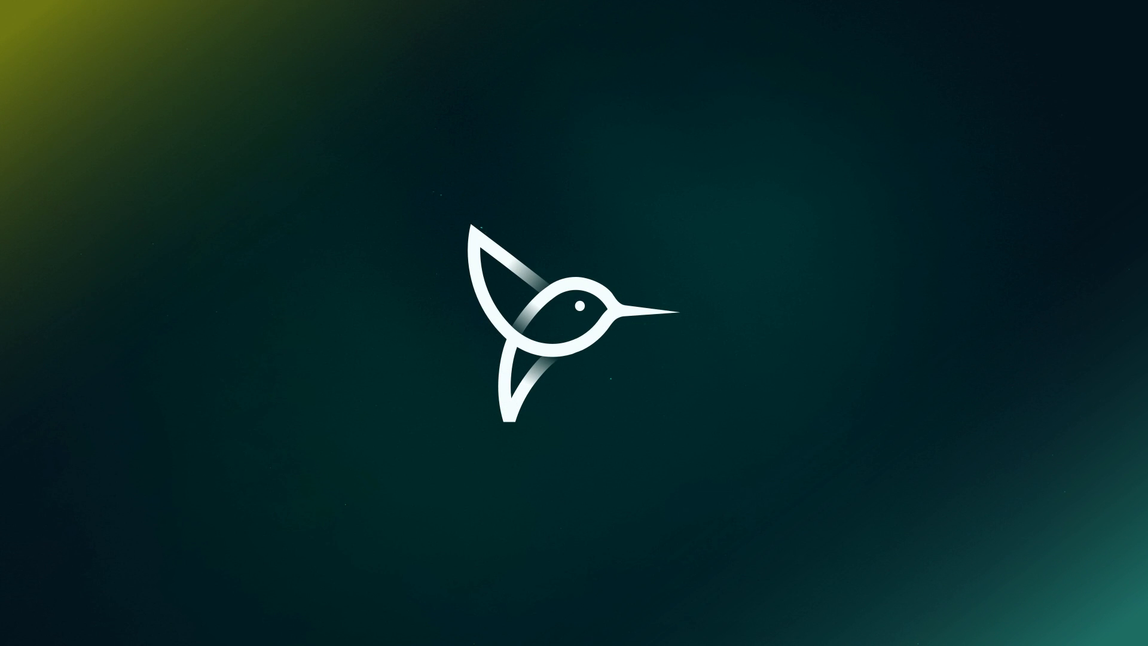